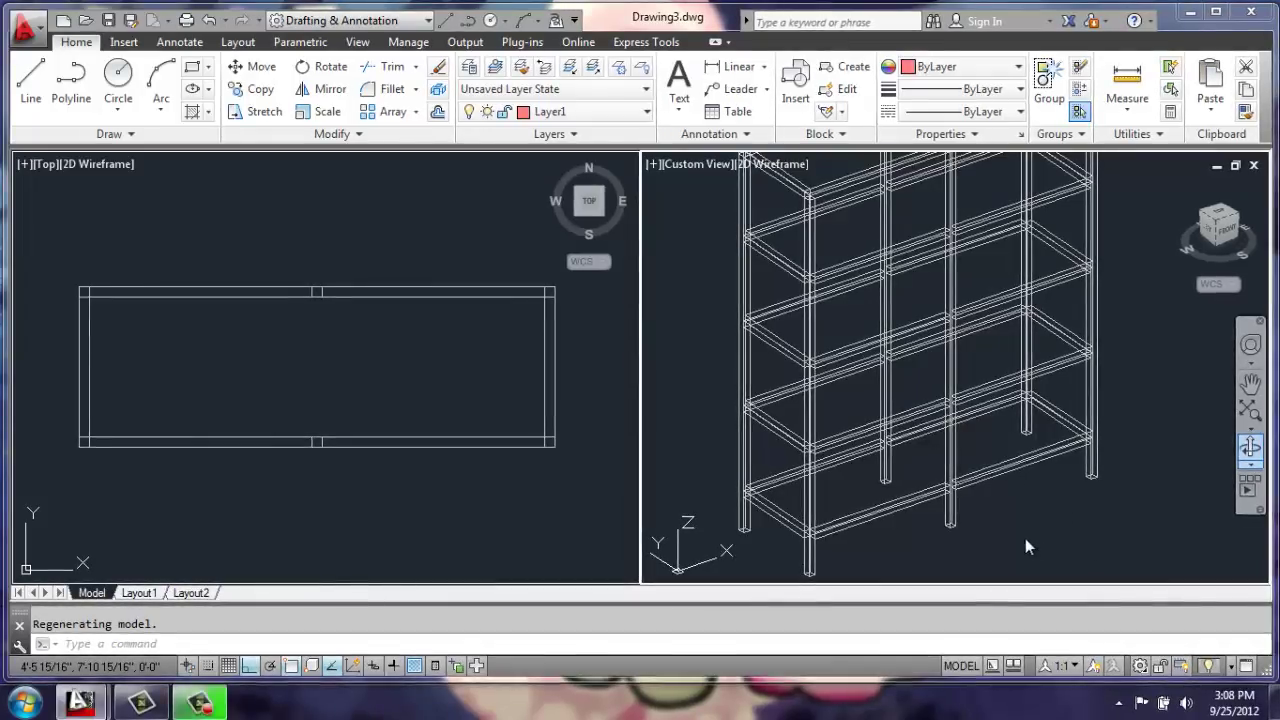
- Start a polyline (L) through three inner bottom corners of the frame columns
scroll(978, 500, down, 3)
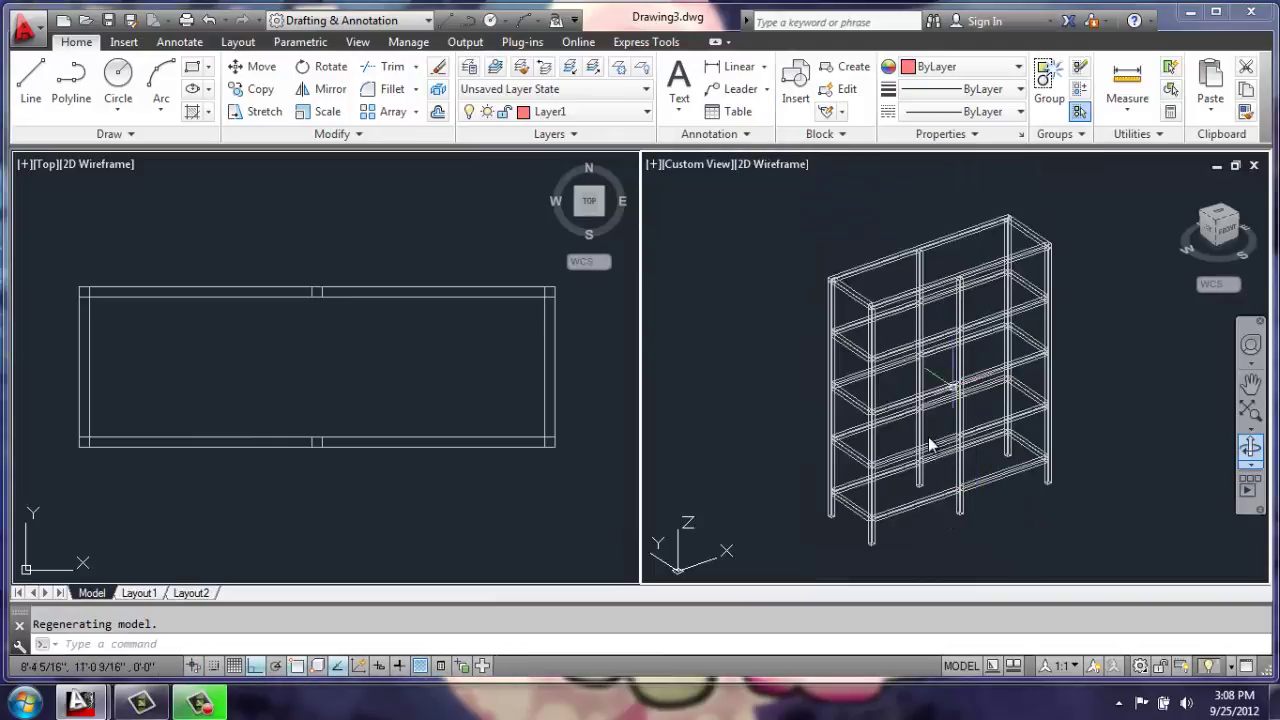
scroll(938, 537, up, 3)
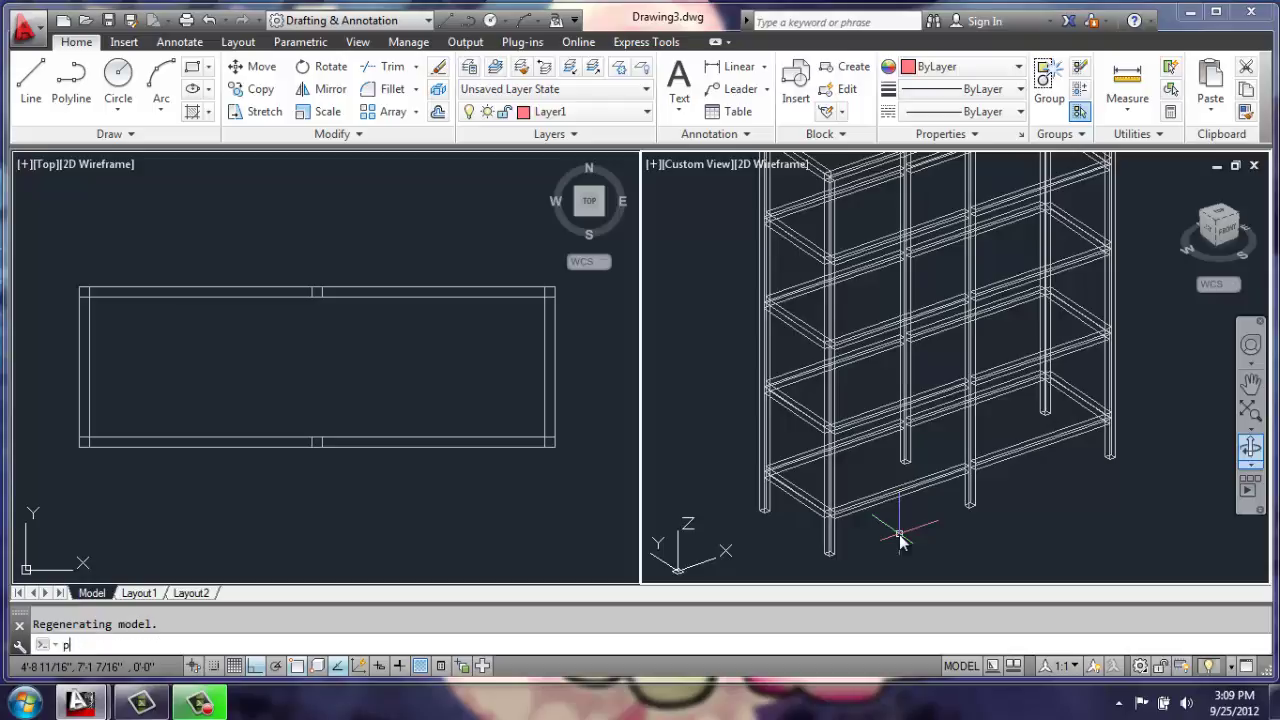
text(l)
key(Return)
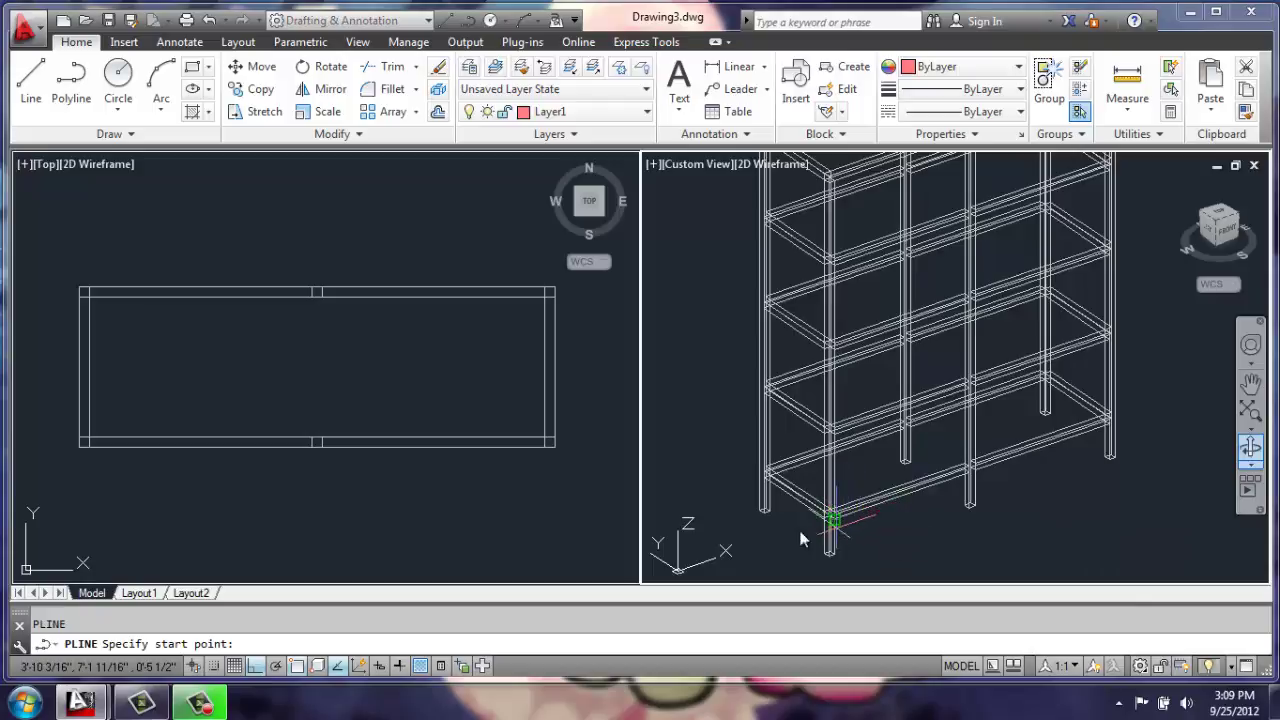
scroll(790, 525, up, 4)
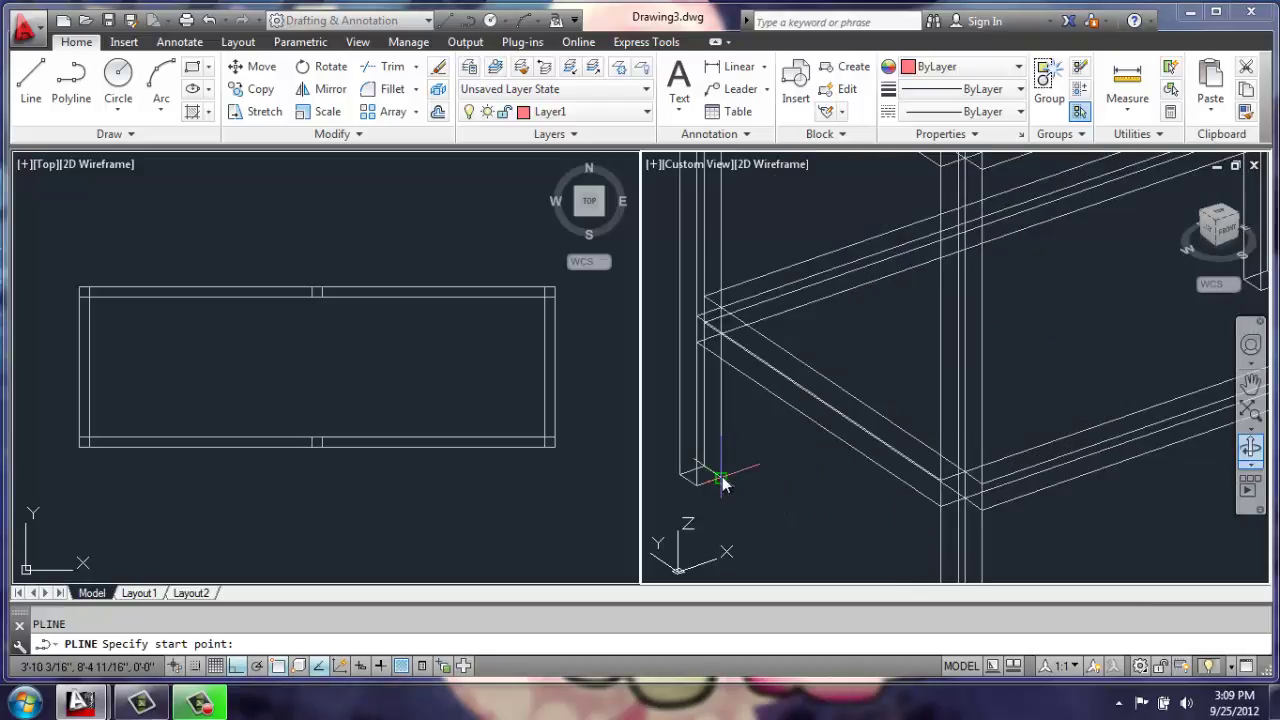
click(721, 478)
scroll(722, 476, down, 4)
scroll(980, 392, up, 5)
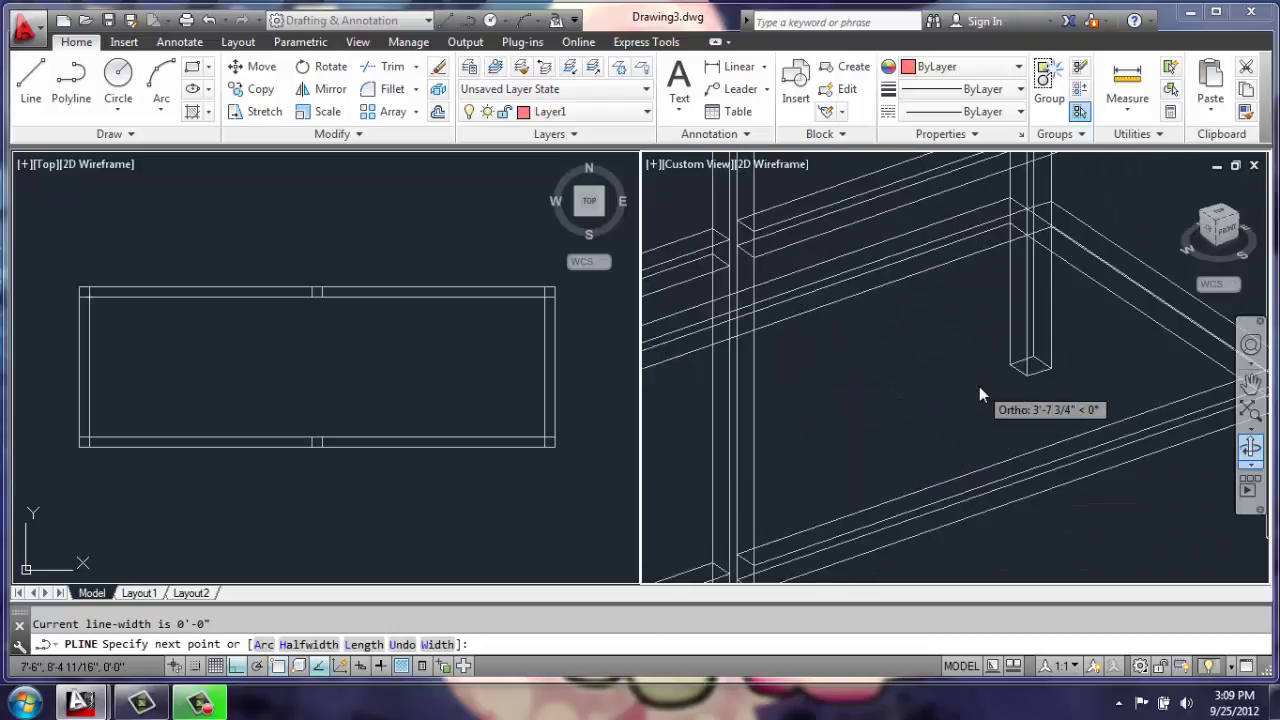
click(1051, 375)
scroll(1051, 375, down, 4)
scroll(1094, 407, up, 5)
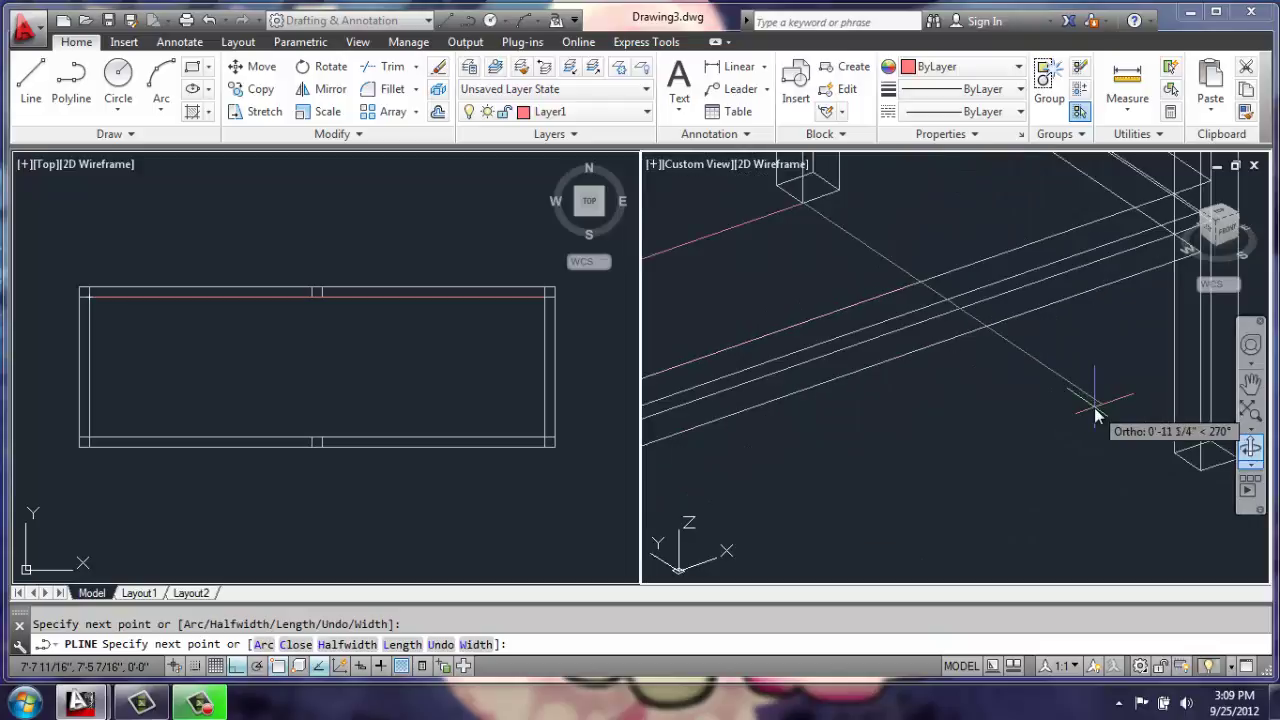
click(1175, 457)
- Add the fourth column corner and close the polyline into a rectangle
scroll(1175, 452, down, 5)
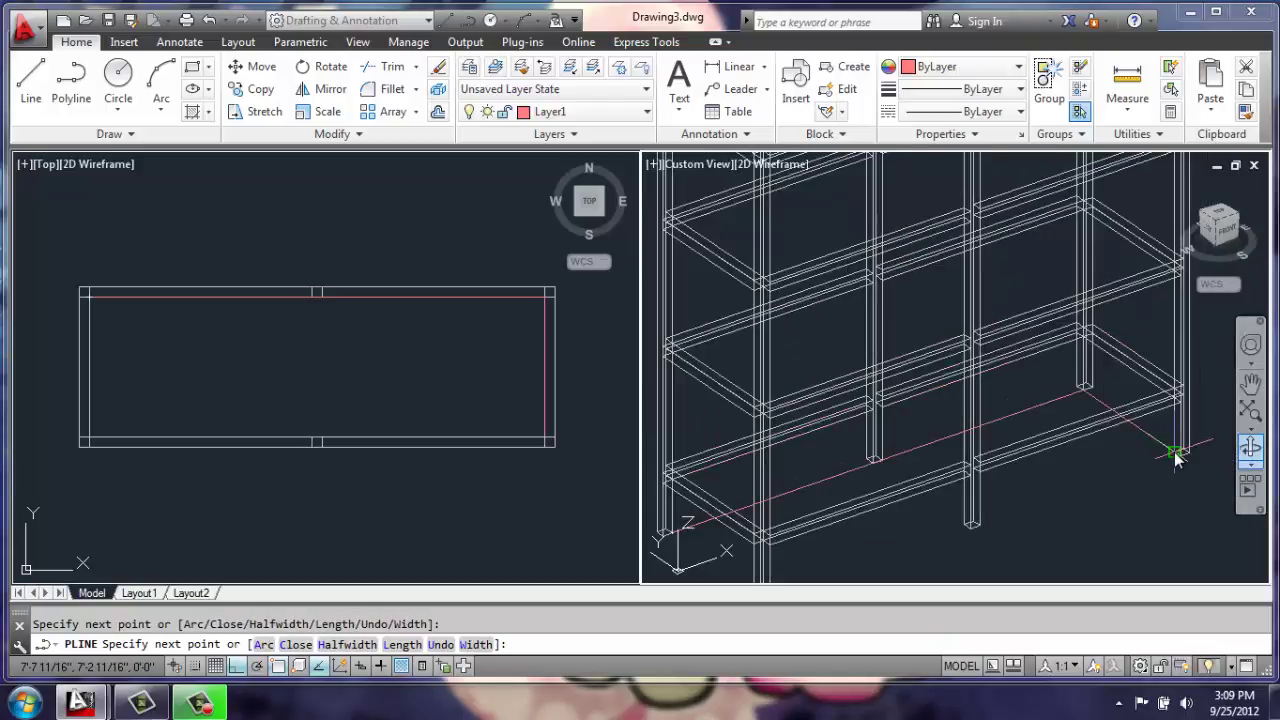
scroll(829, 491, up, 3)
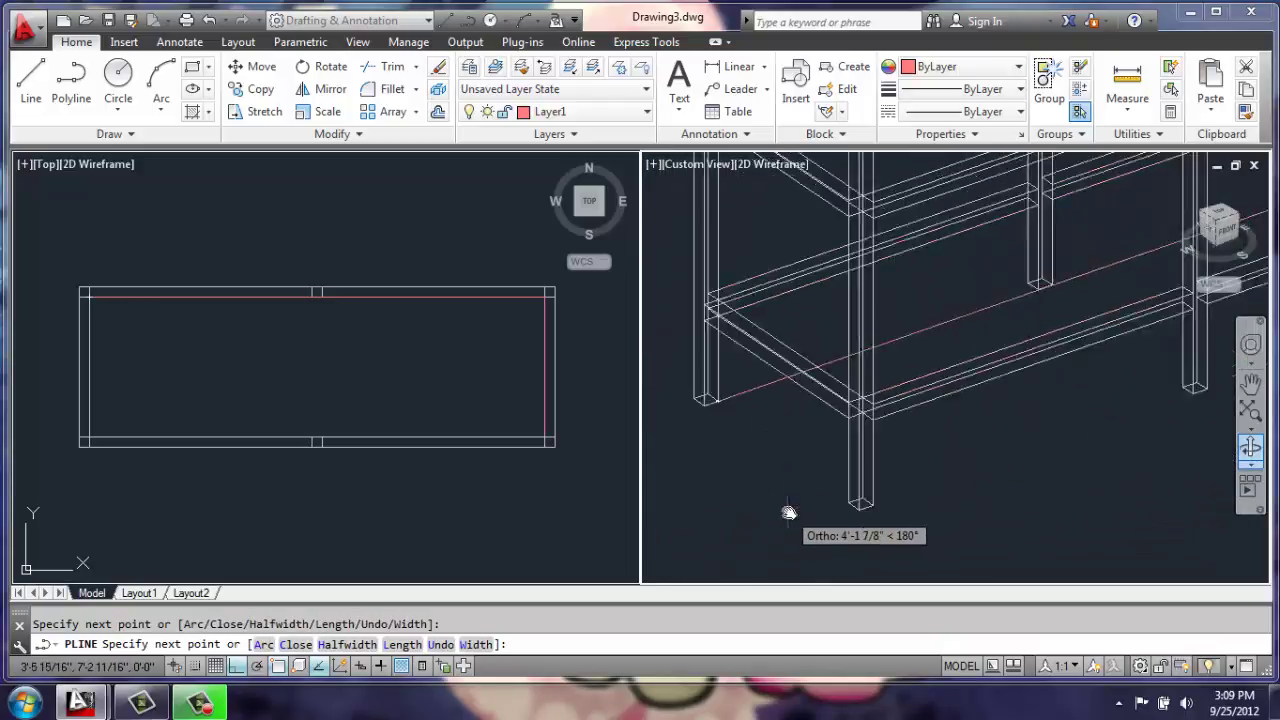
scroll(786, 514, up, 3)
click(906, 488)
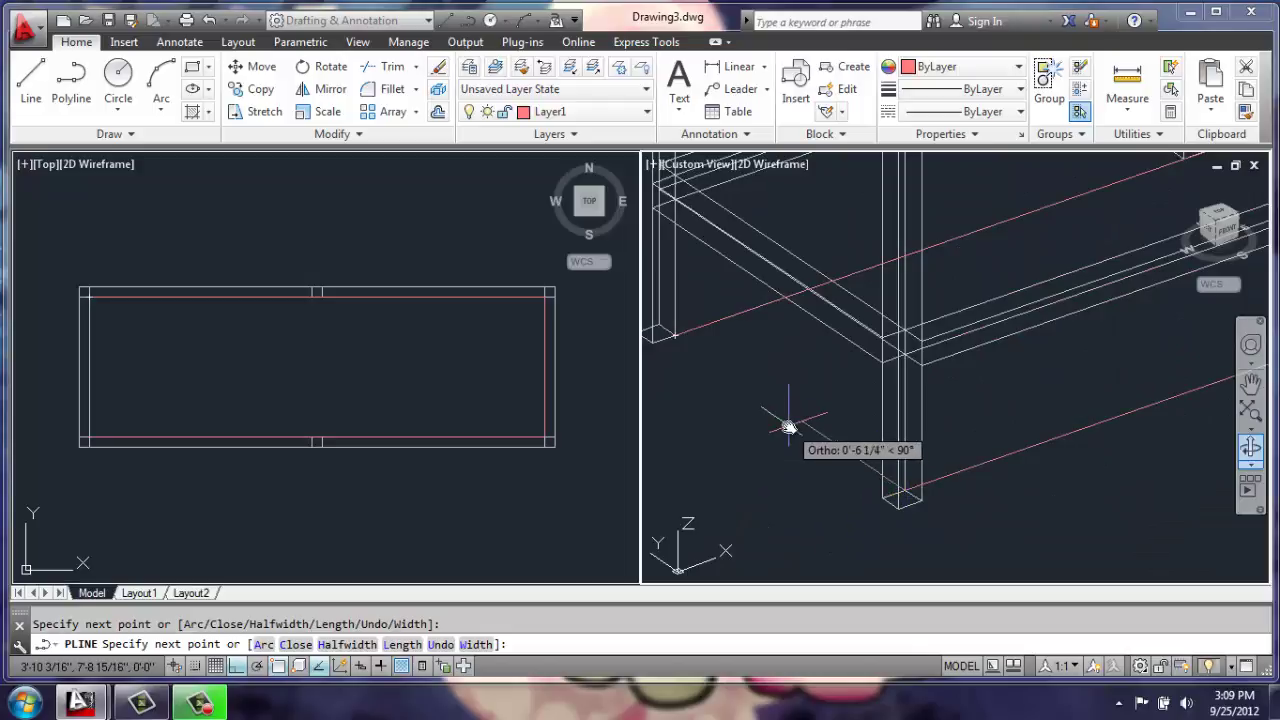
text(c)
key(Return)
scroll(775, 423, down, 3)
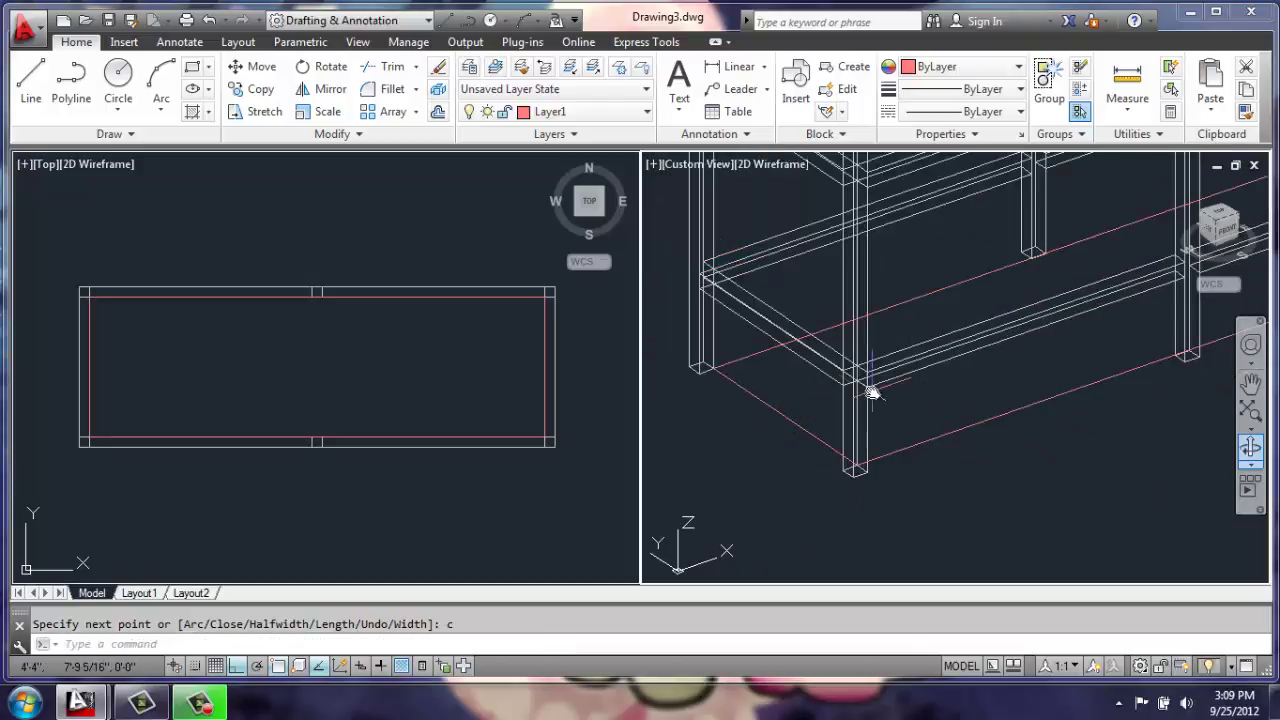
scroll(890, 380, down, 3)
middle_drag(937, 357, 897, 414)
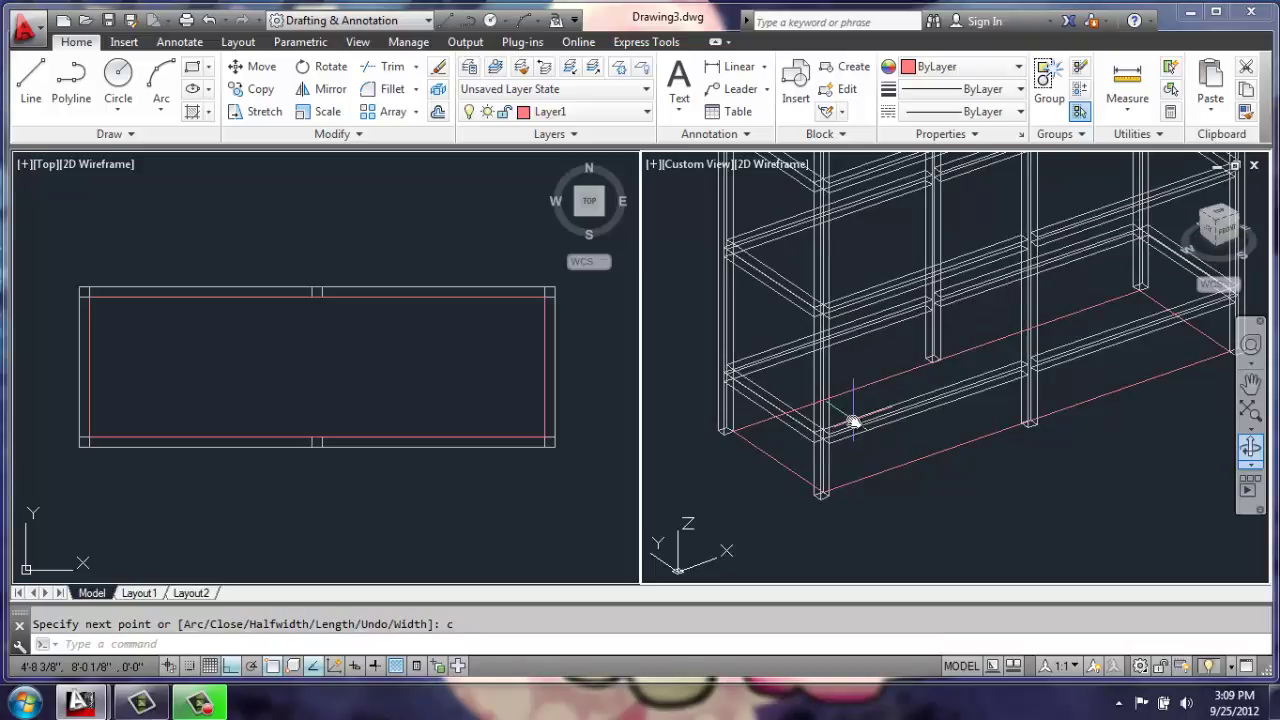
- Extrude the red rectangle to a 0.25-thick slab
scroll(733, 463, up, 2)
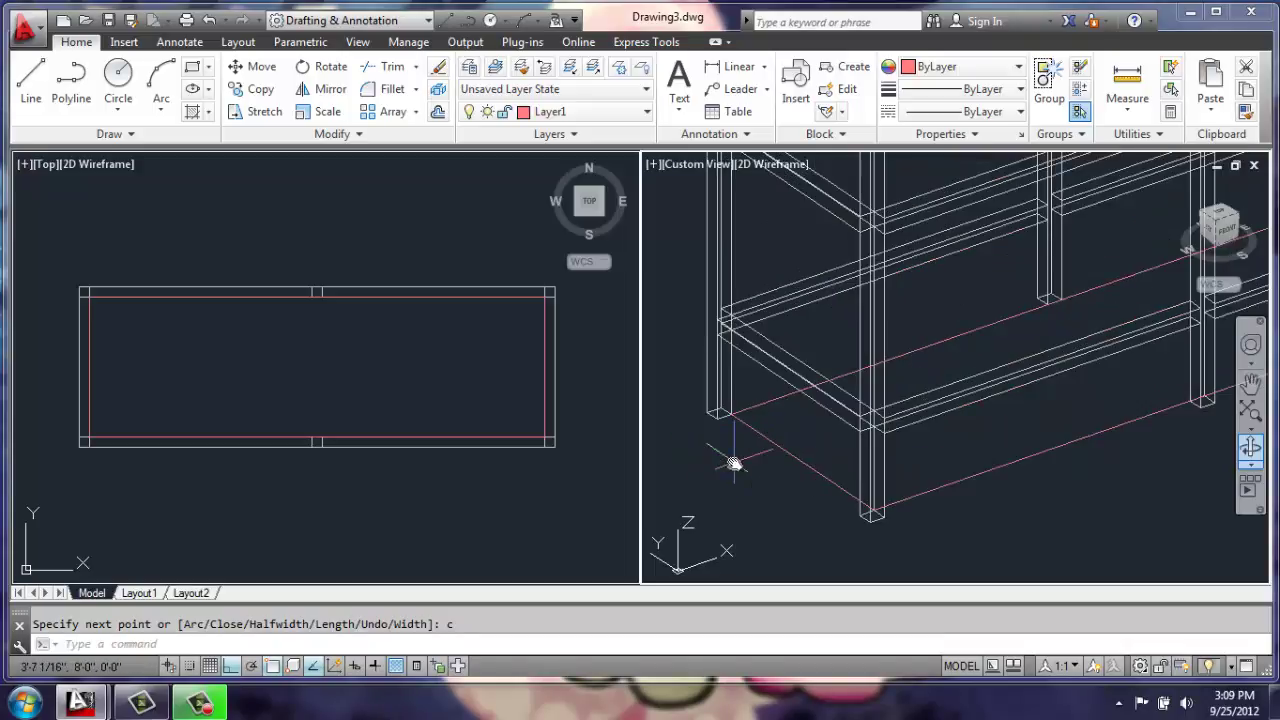
key(Return)
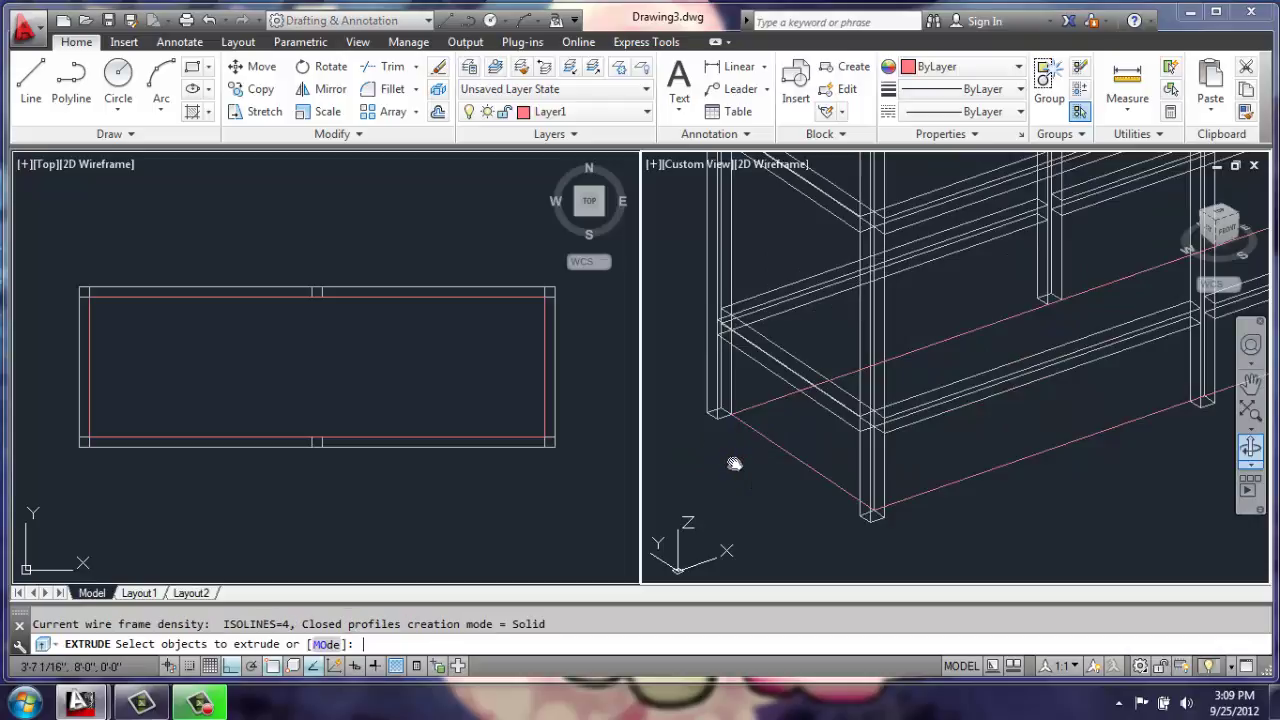
click(740, 421)
key(Return)
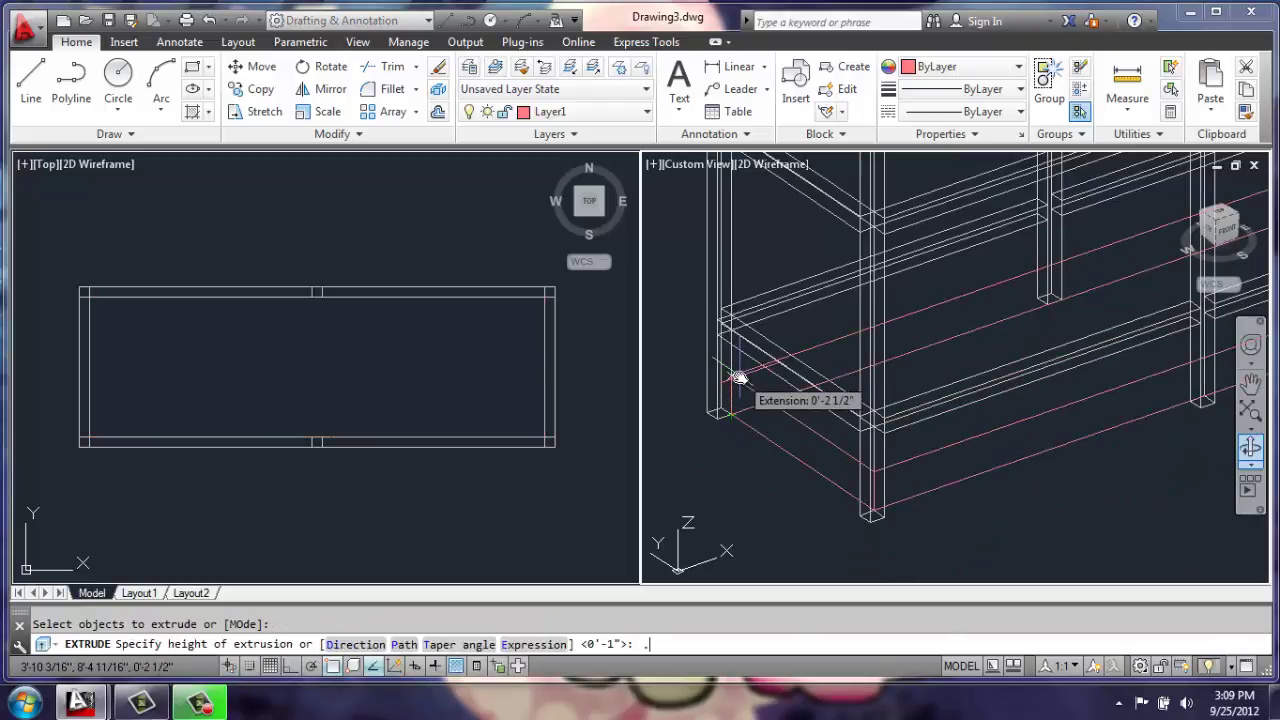
key(Return)
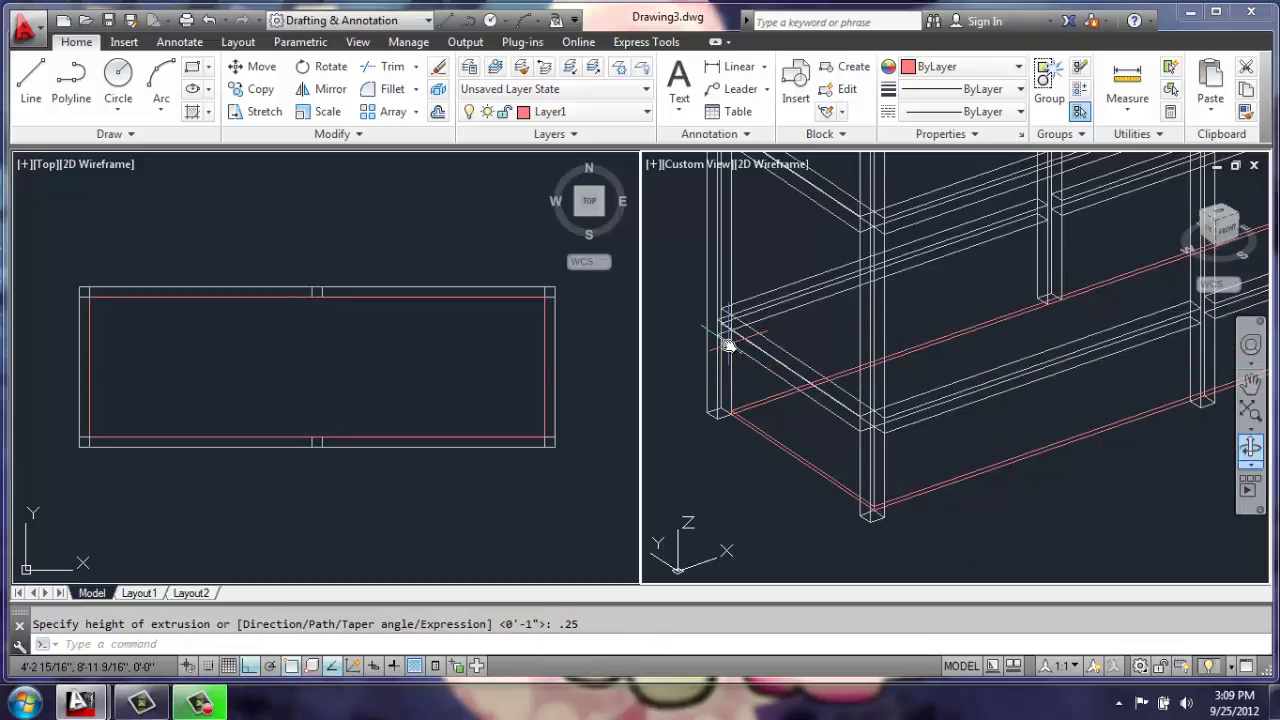
scroll(750, 362, up, 2)
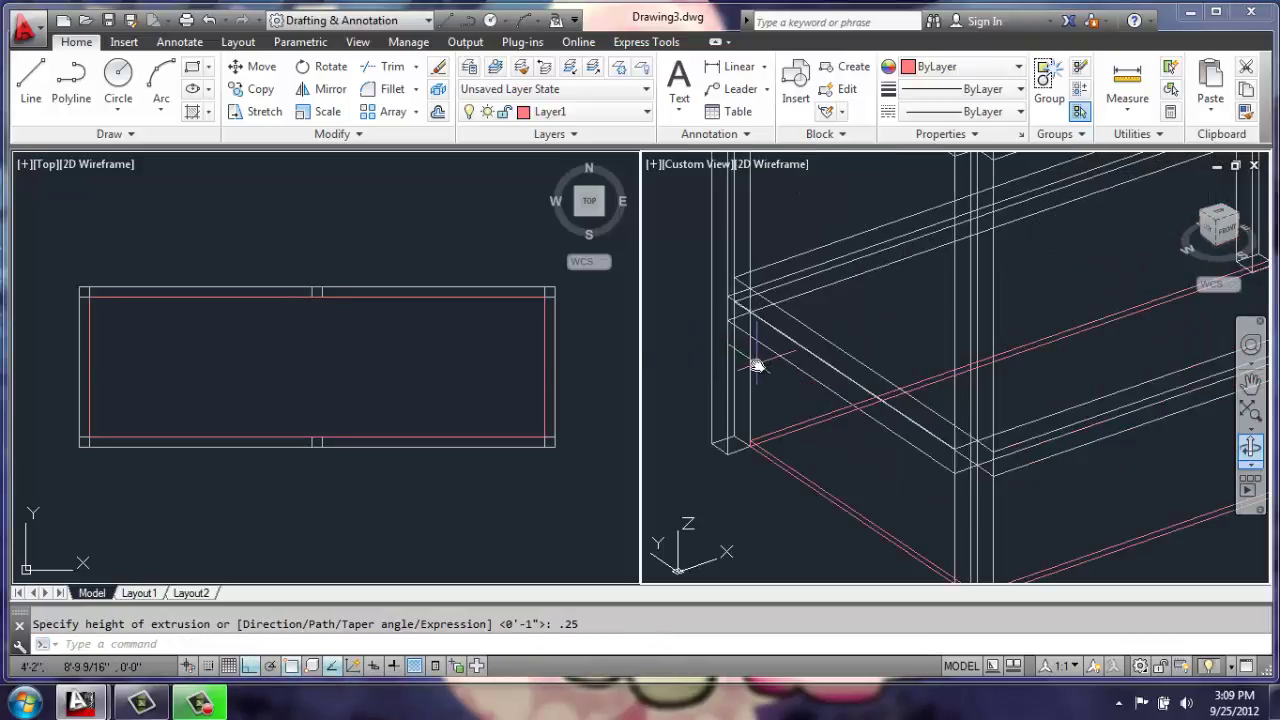
- Move the slab from its corner up onto the bottom frame corner
text(m)
key(Return)
click(780, 451)
click(766, 471)
key(Return)
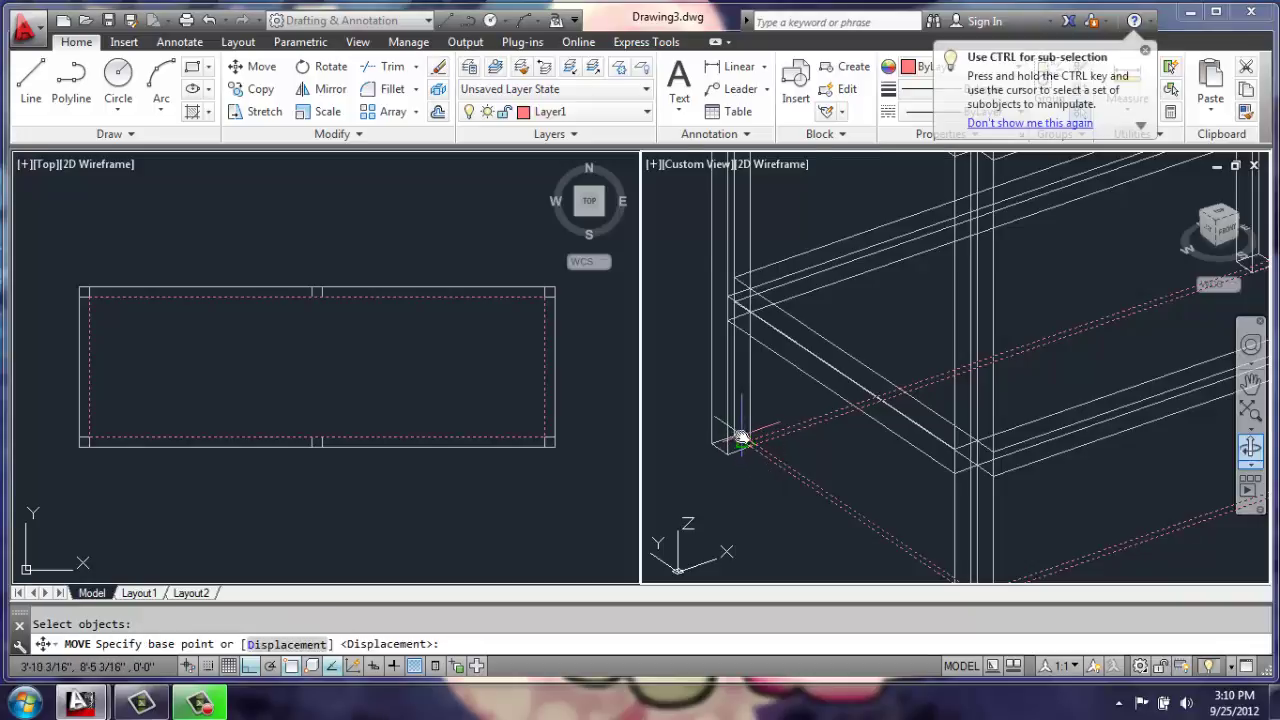
scroll(741, 437, up, 3)
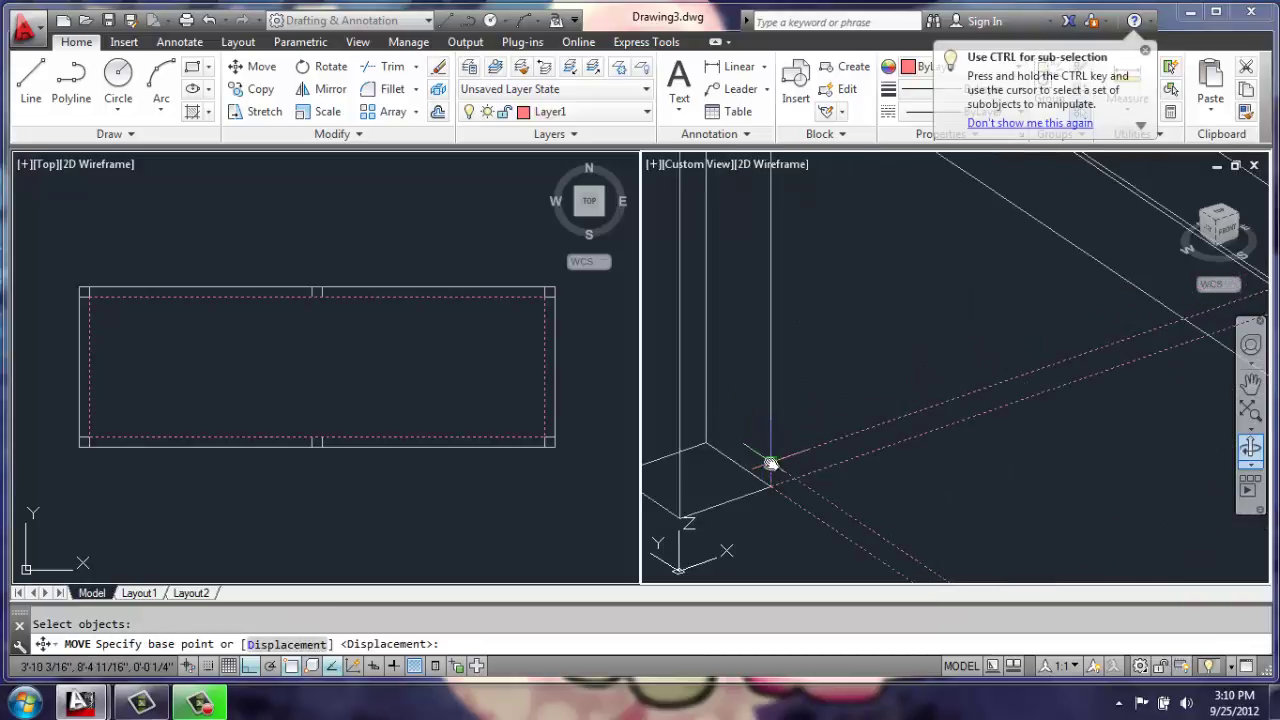
click(770, 463)
scroll(766, 440, up, 2)
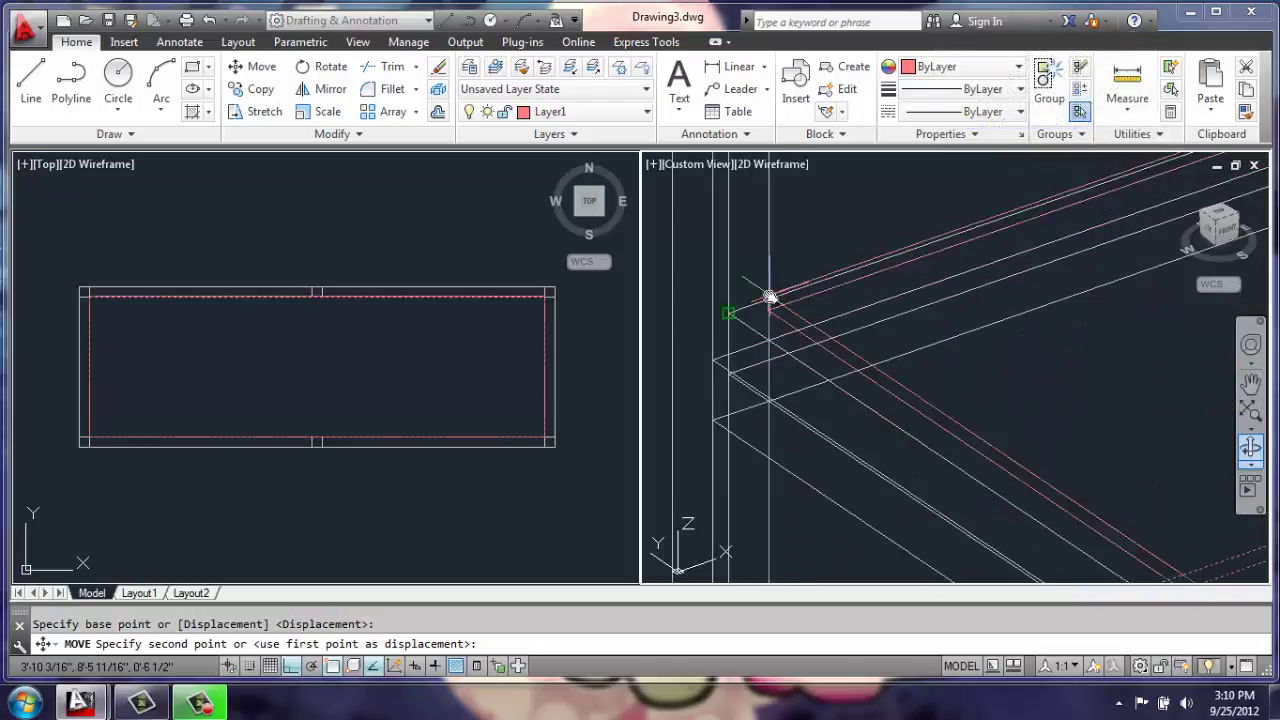
click(764, 378)
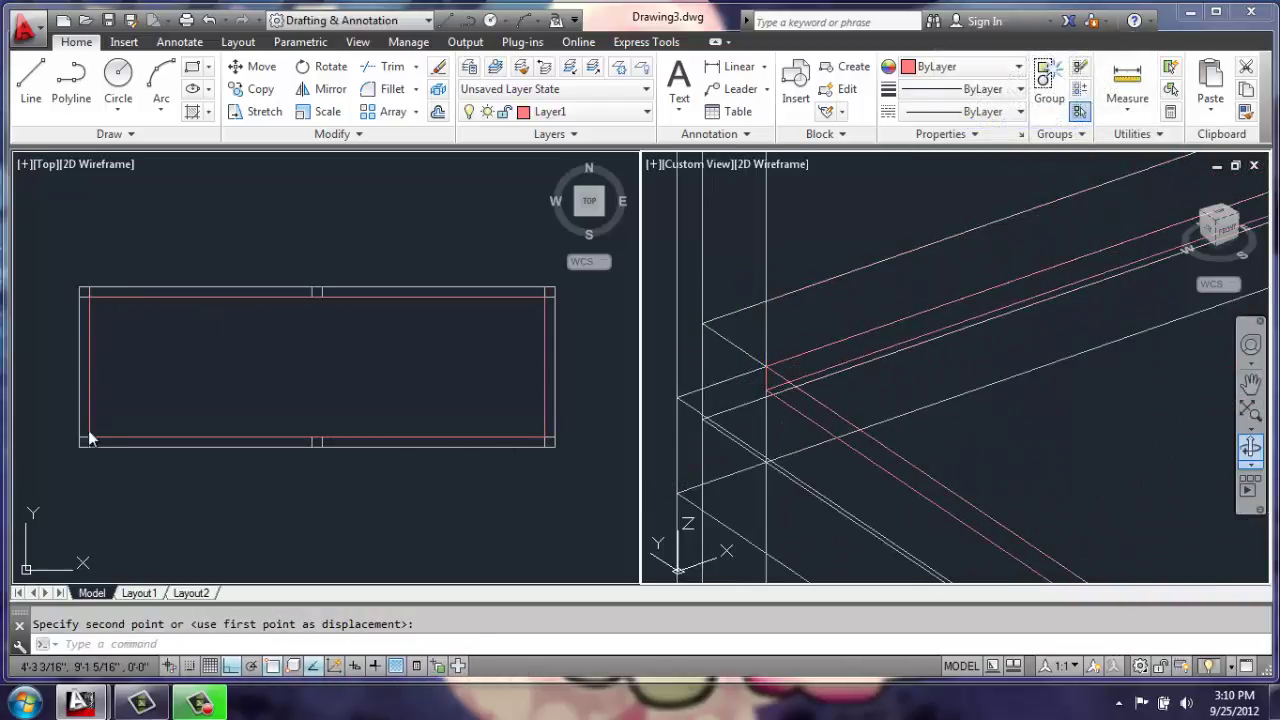
- Set the left viewport to the Left view and zoom to check the slab on the frame
click(44, 165)
click(44, 165)
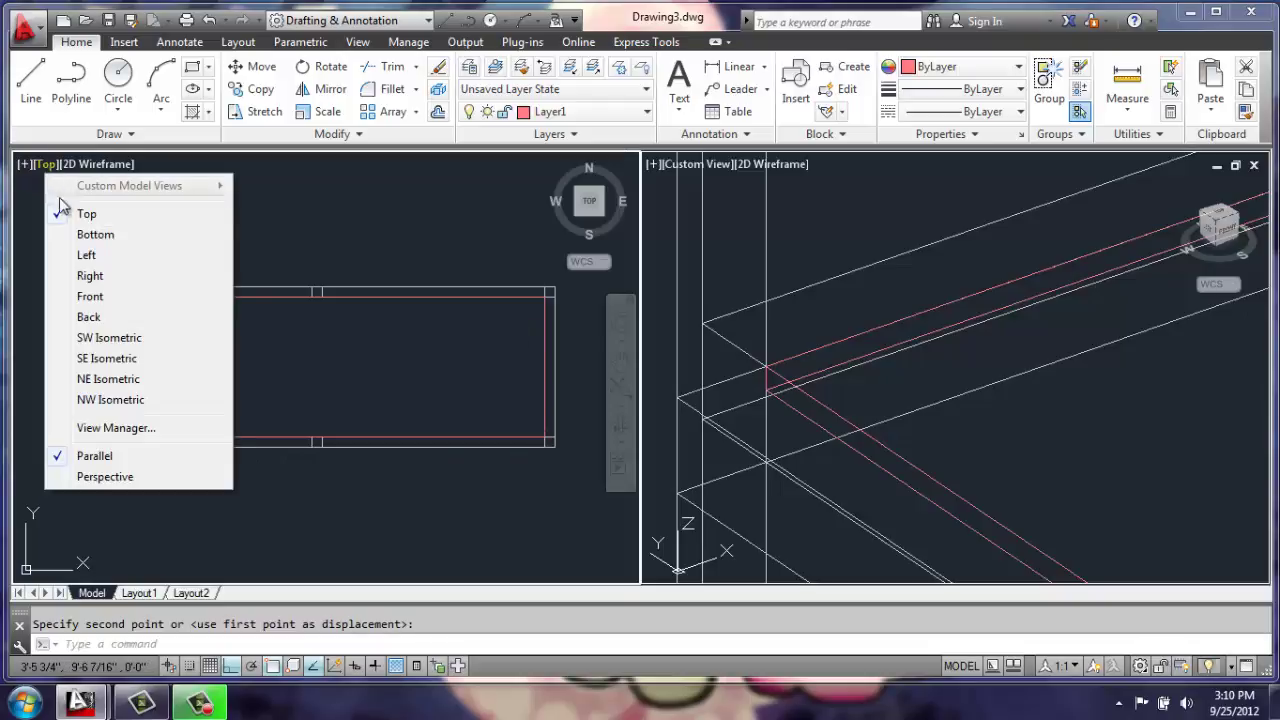
click(83, 255)
scroll(309, 512, up, 5)
scroll(274, 420, up, 3)
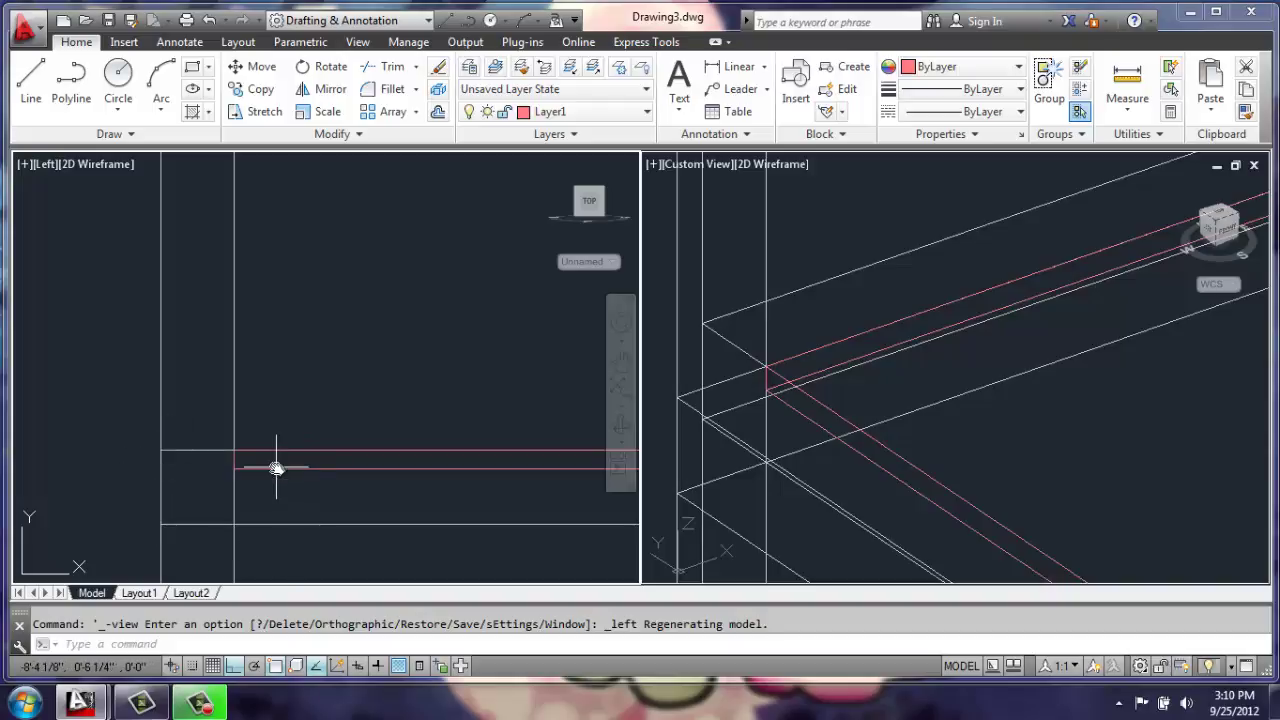
scroll(380, 434, down, 5)
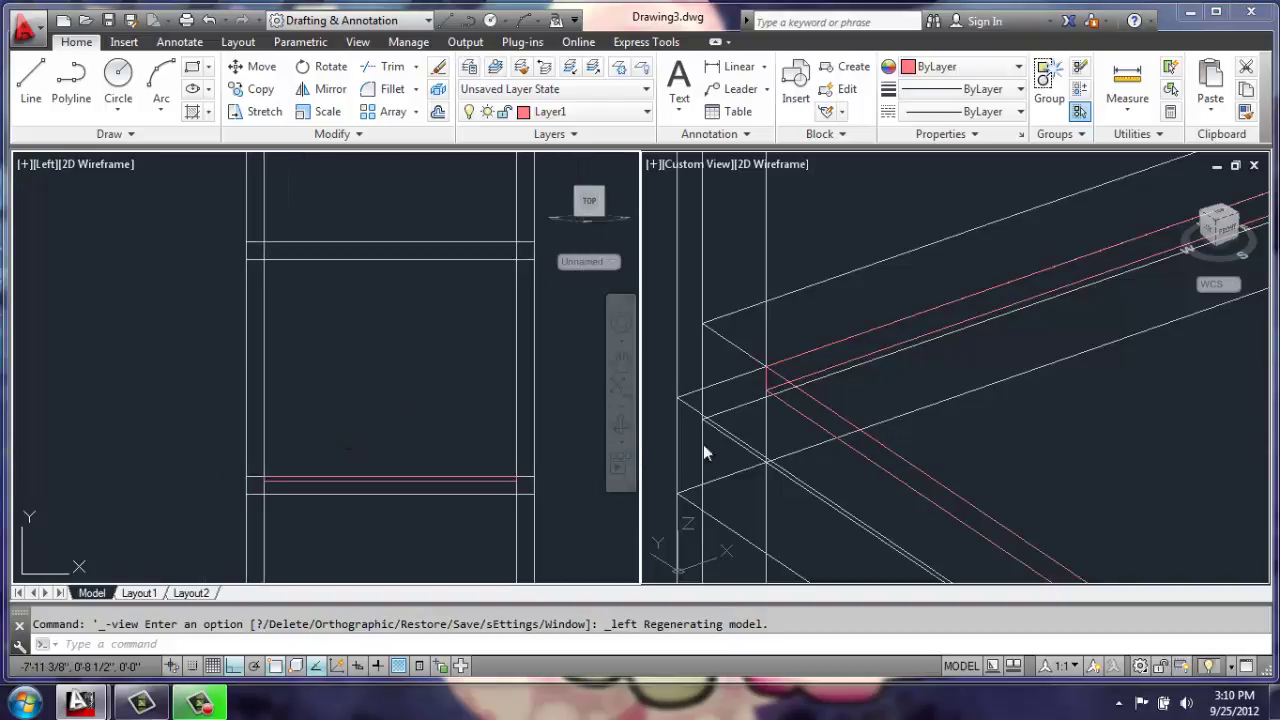
scroll(880, 390, down, 3)
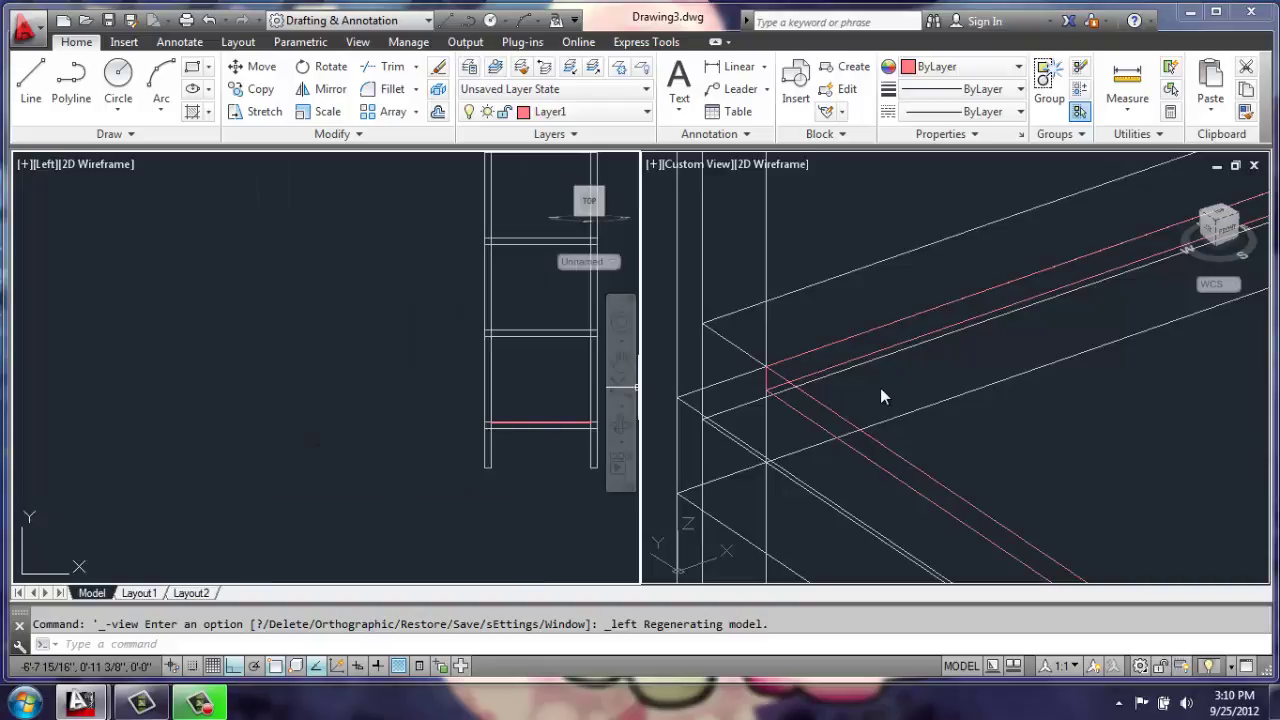
click(944, 413)
scroll(944, 413, down, 5)
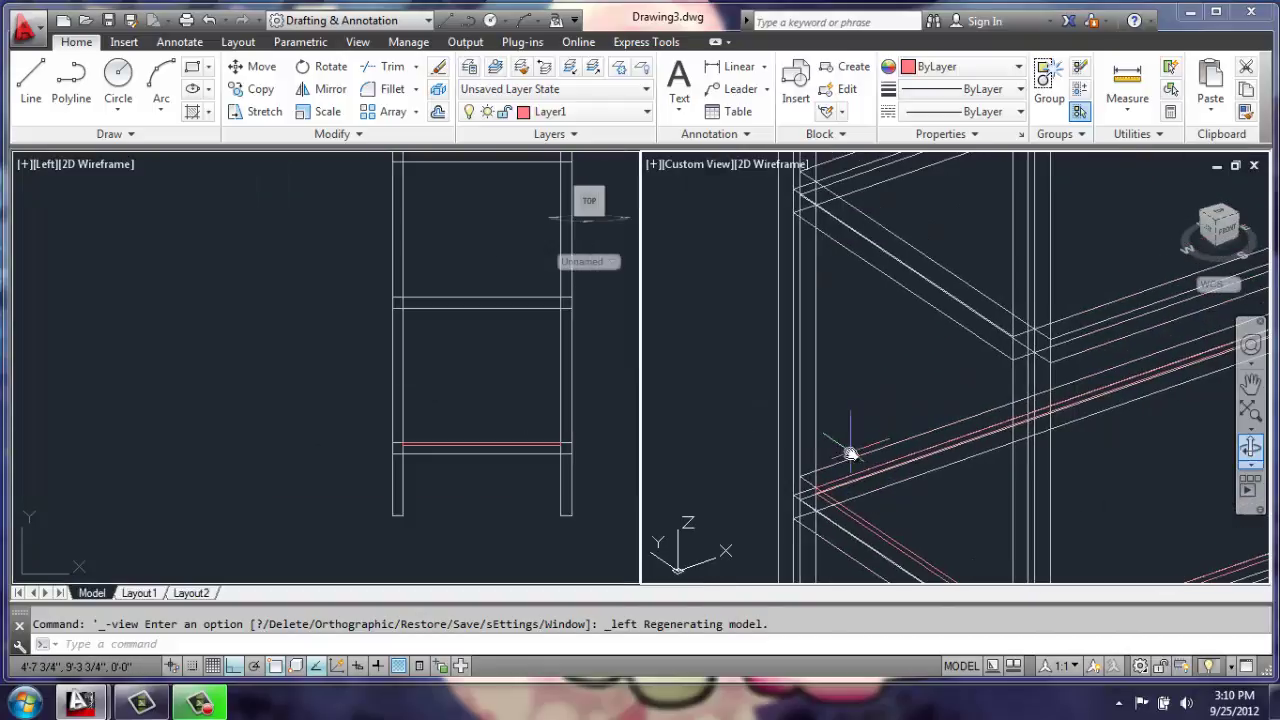
- Begin copying the red shelf slab, using its corner as the base point
click(258, 88)
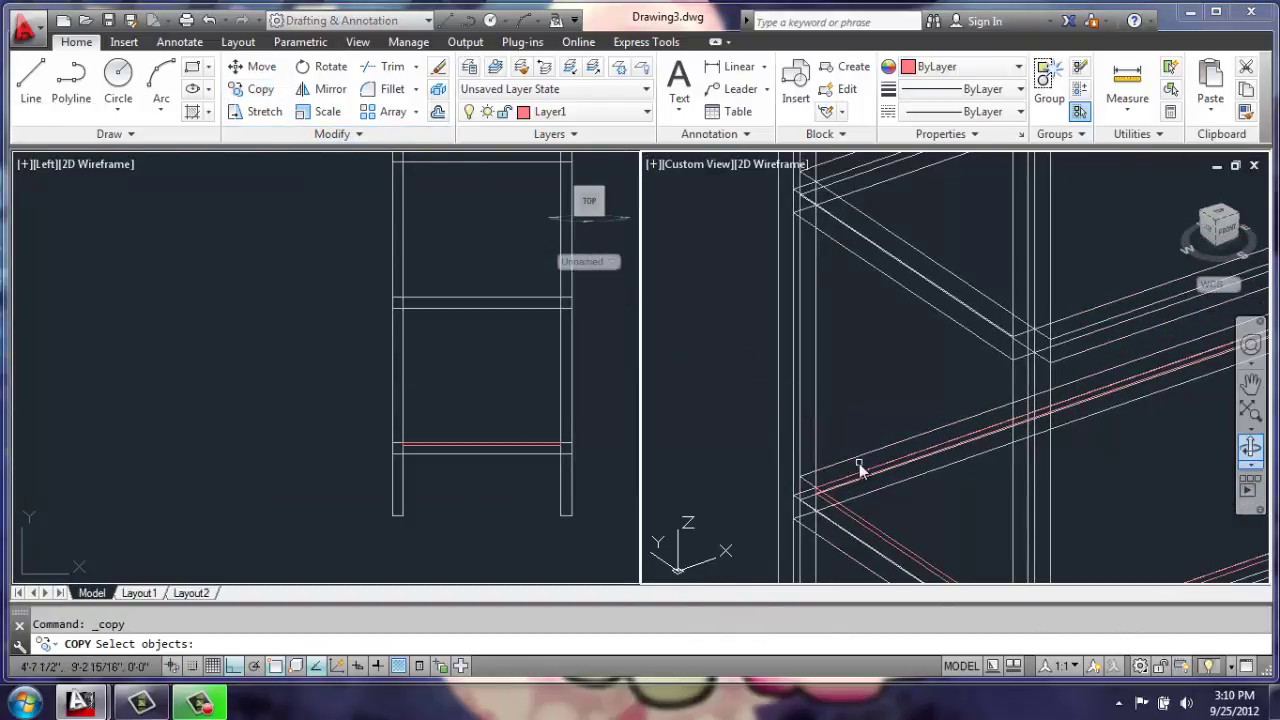
scroll(854, 492, up, 4)
click(807, 533)
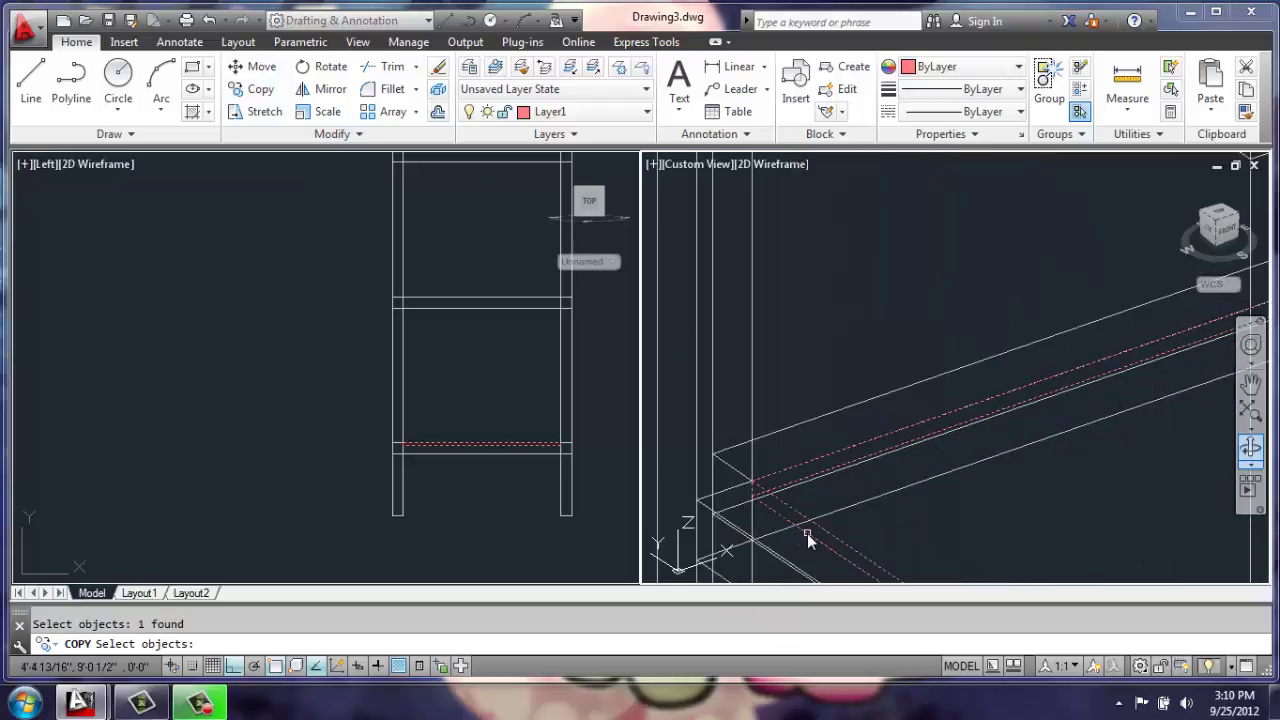
key(Return)
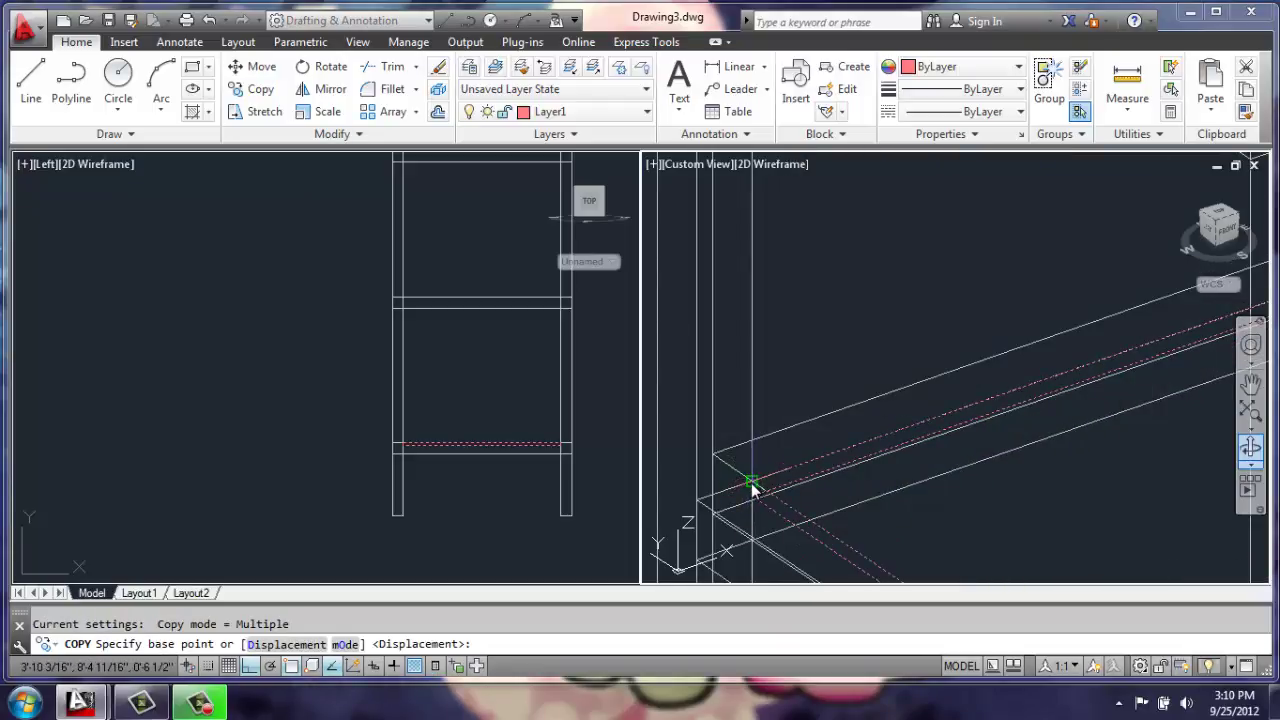
click(752, 482)
scroll(752, 484, down, 4)
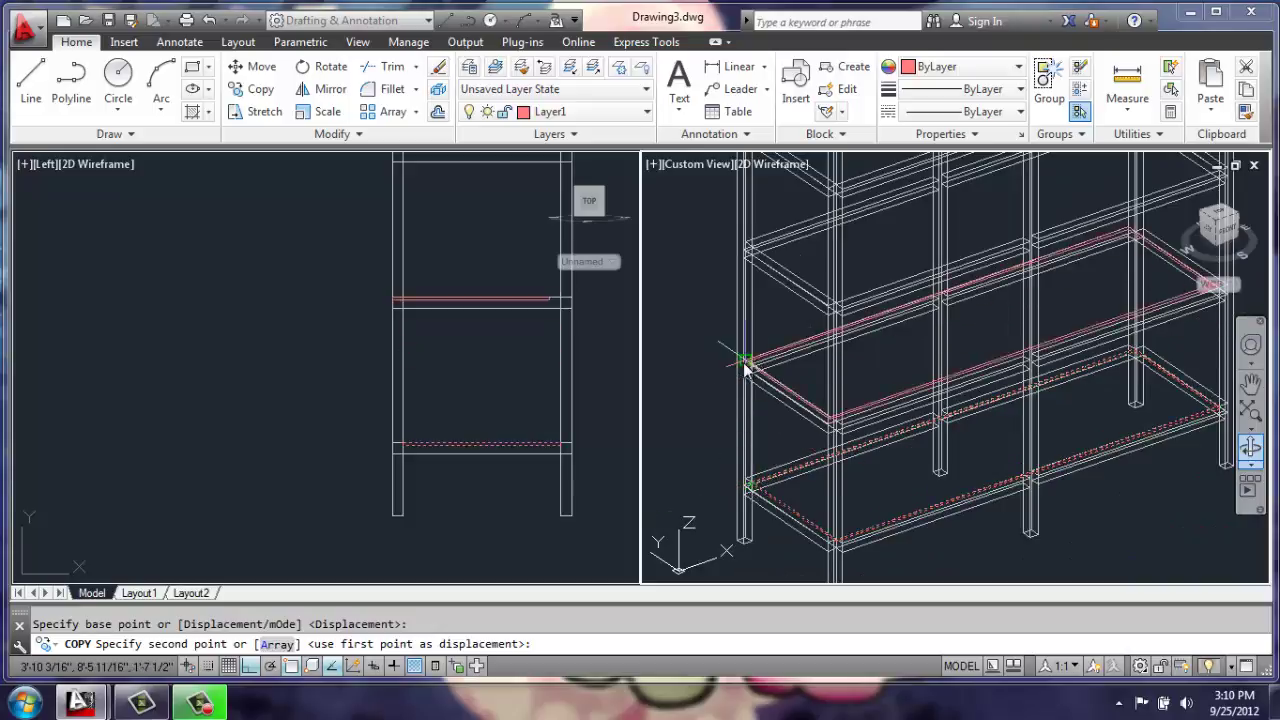
scroll(717, 451, up, 5)
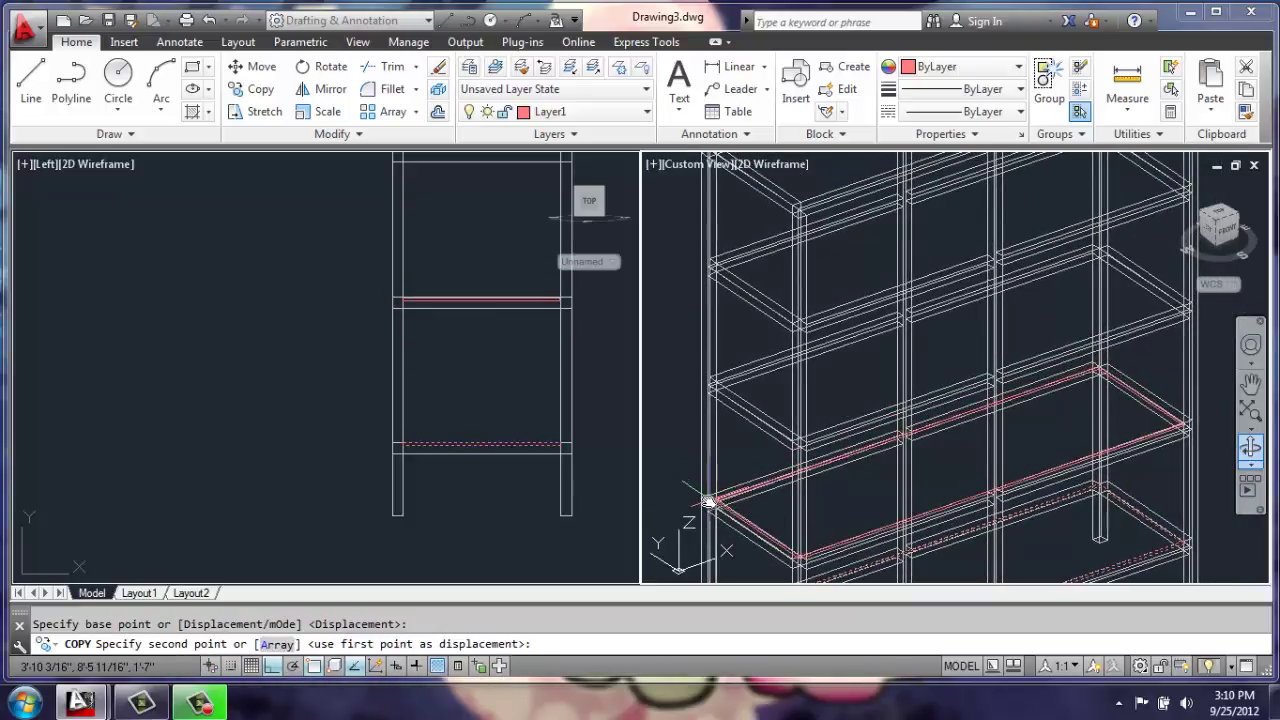
- Place slab copies 13, 26, 39 and 52 inches higher
text(13)
key(Return)
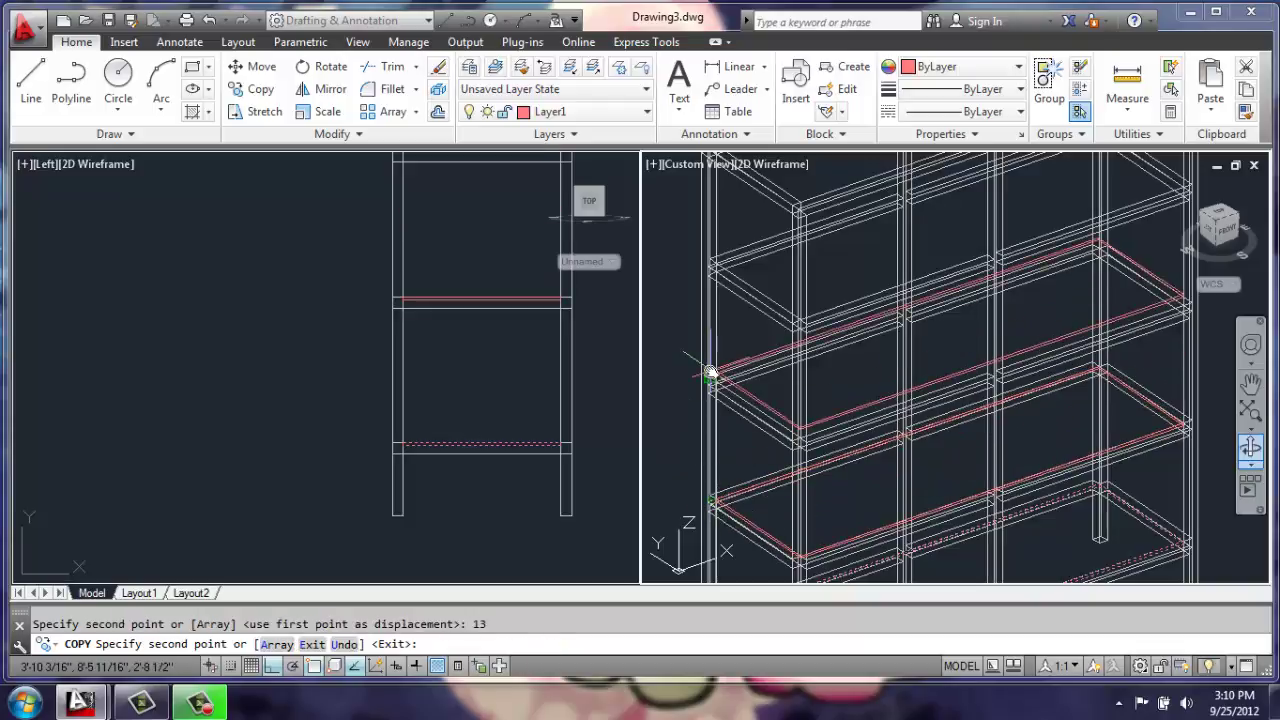
text(26)
key(Return)
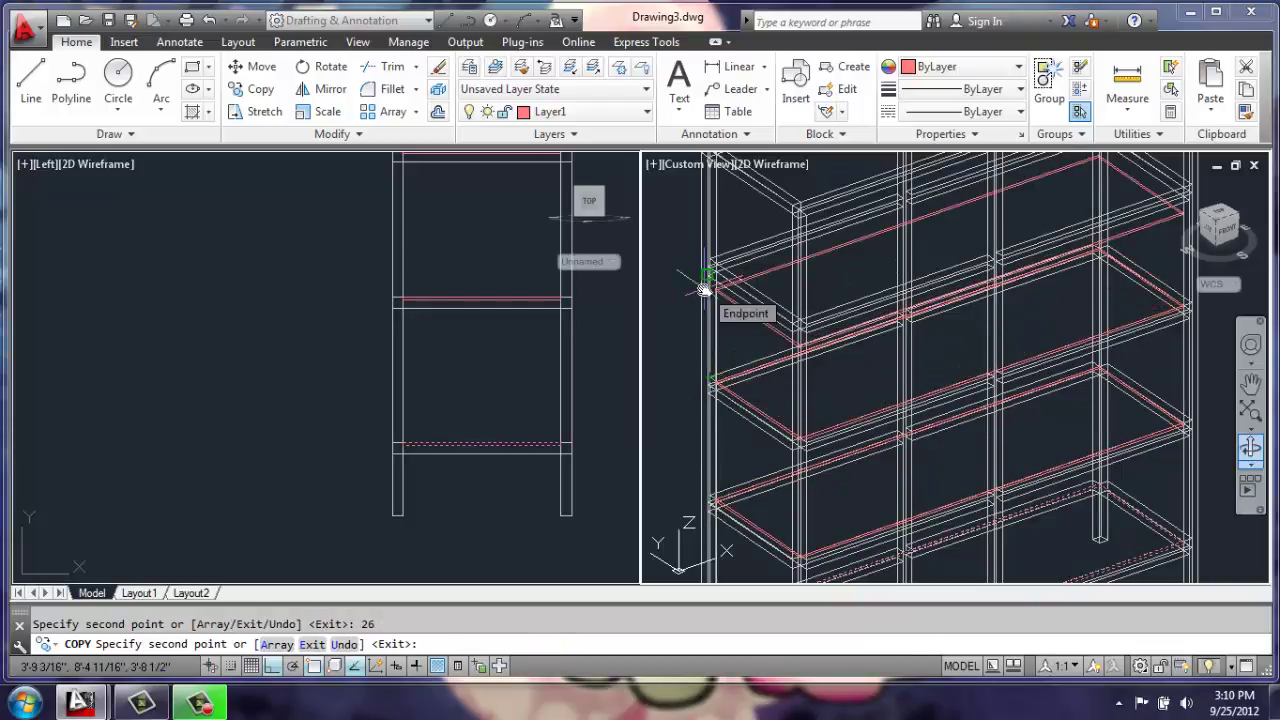
text(3)
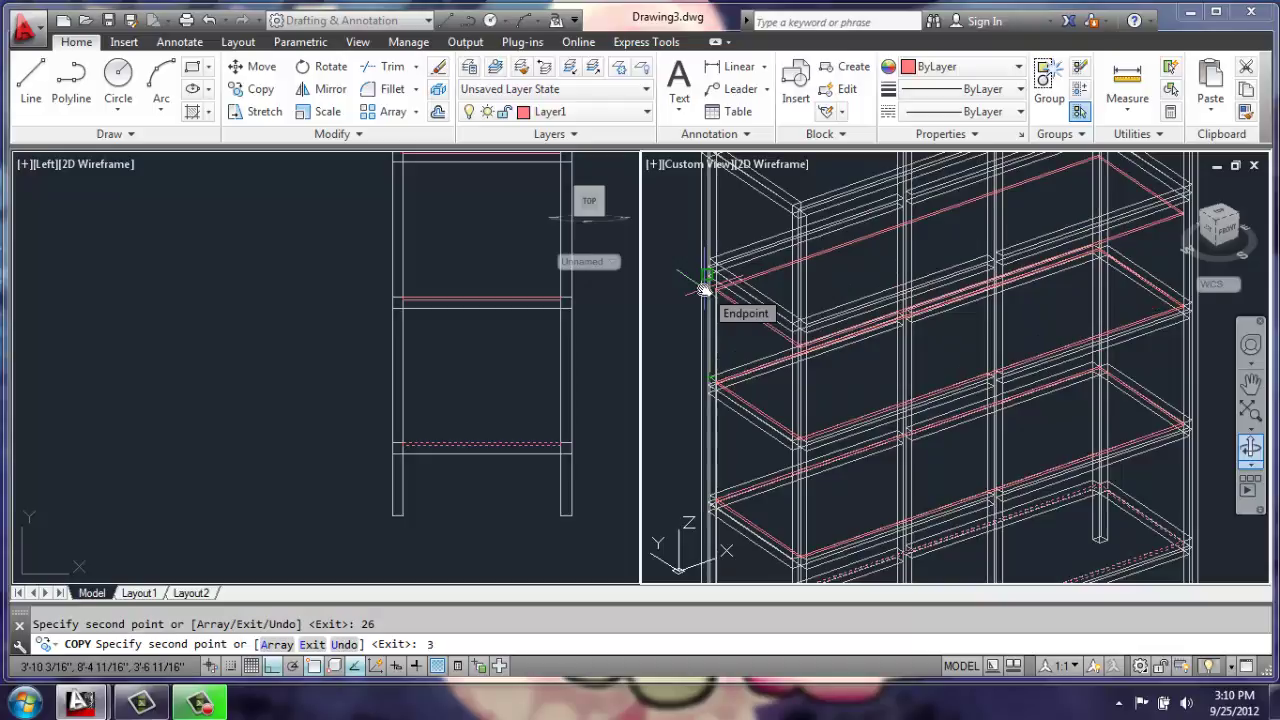
text(9)
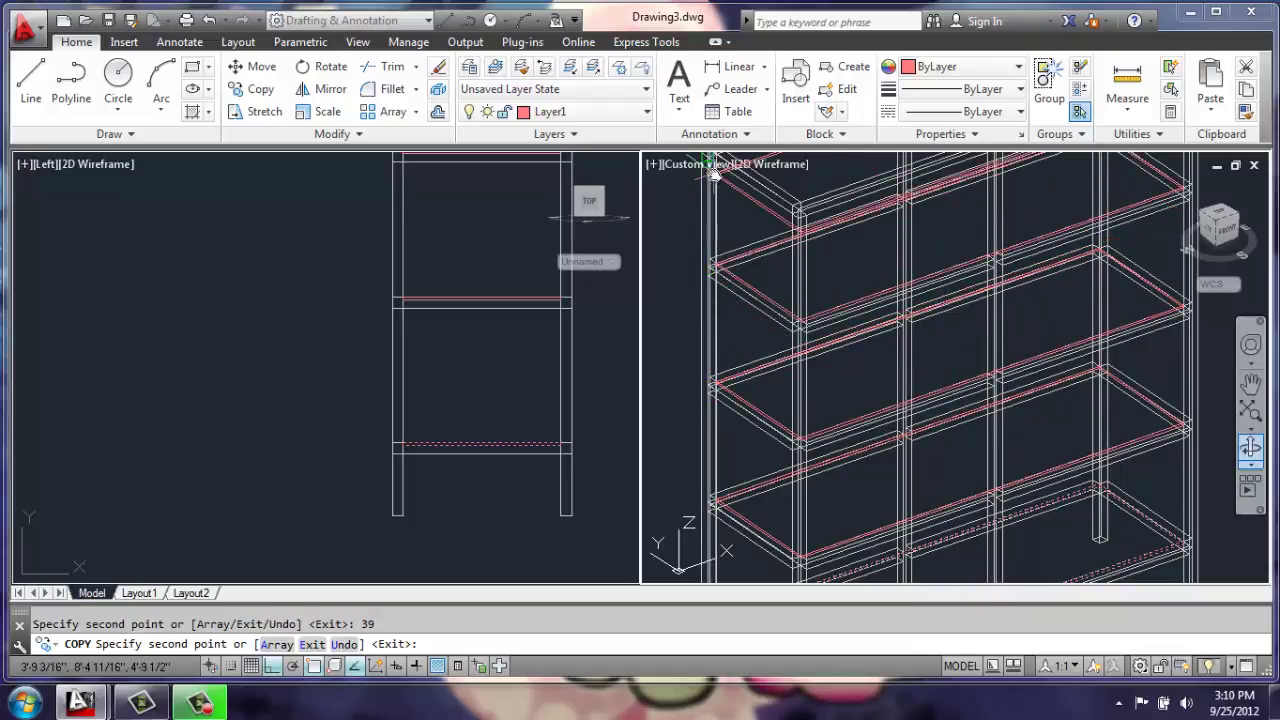
key(Return)
text(52)
key(Return)
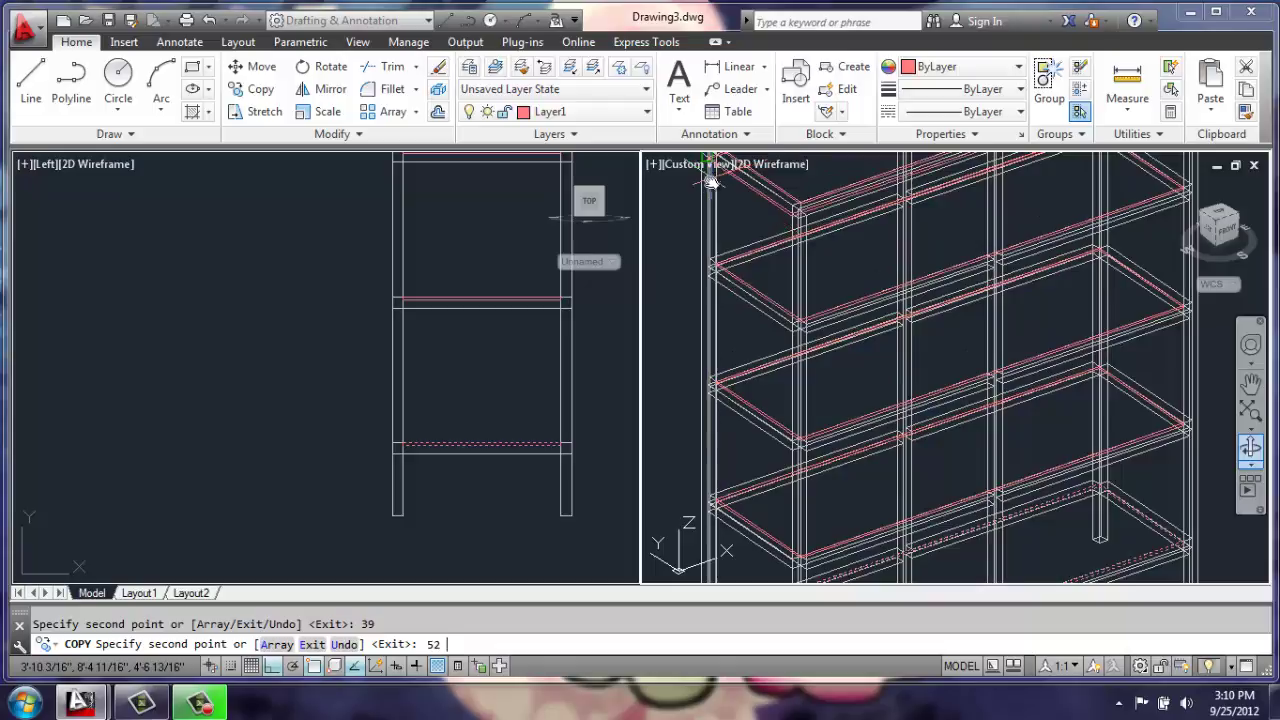
key(Return)
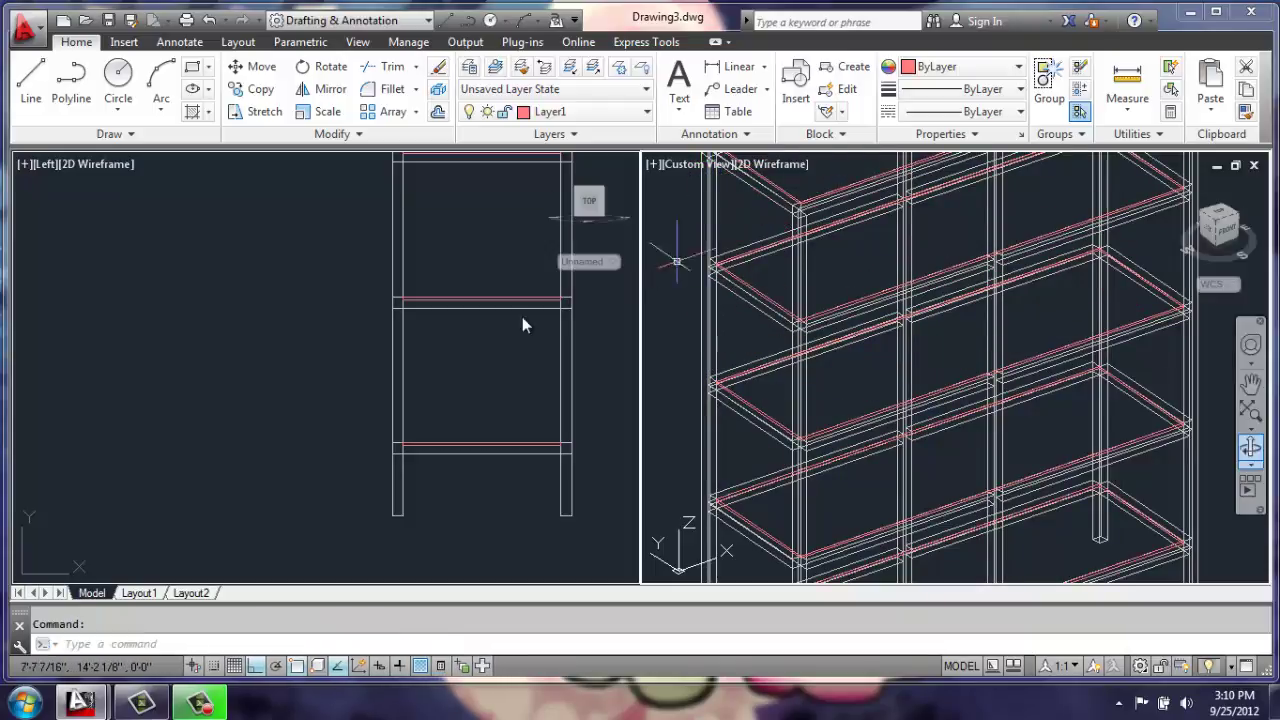
- Pan and zoom the side view to show all the shelves
click(462, 343)
scroll(434, 337, down, 4)
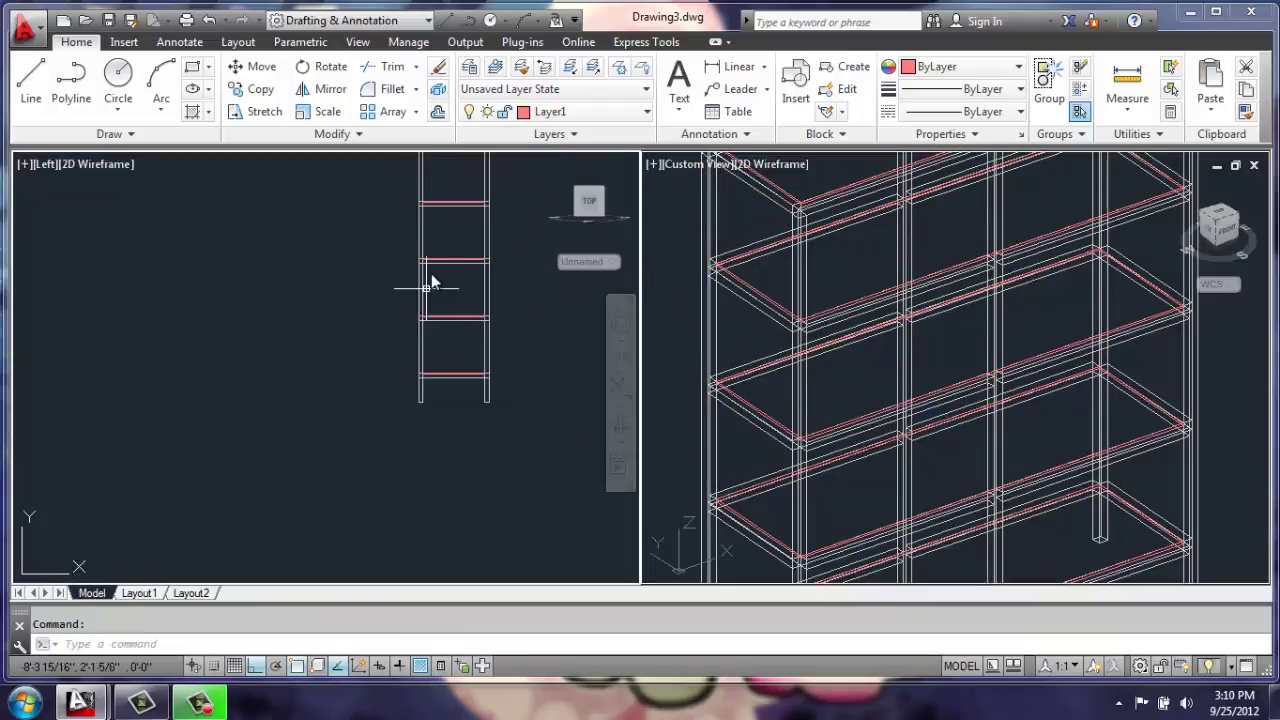
middle_drag(429, 277, 403, 378)
scroll(408, 243, up, 6)
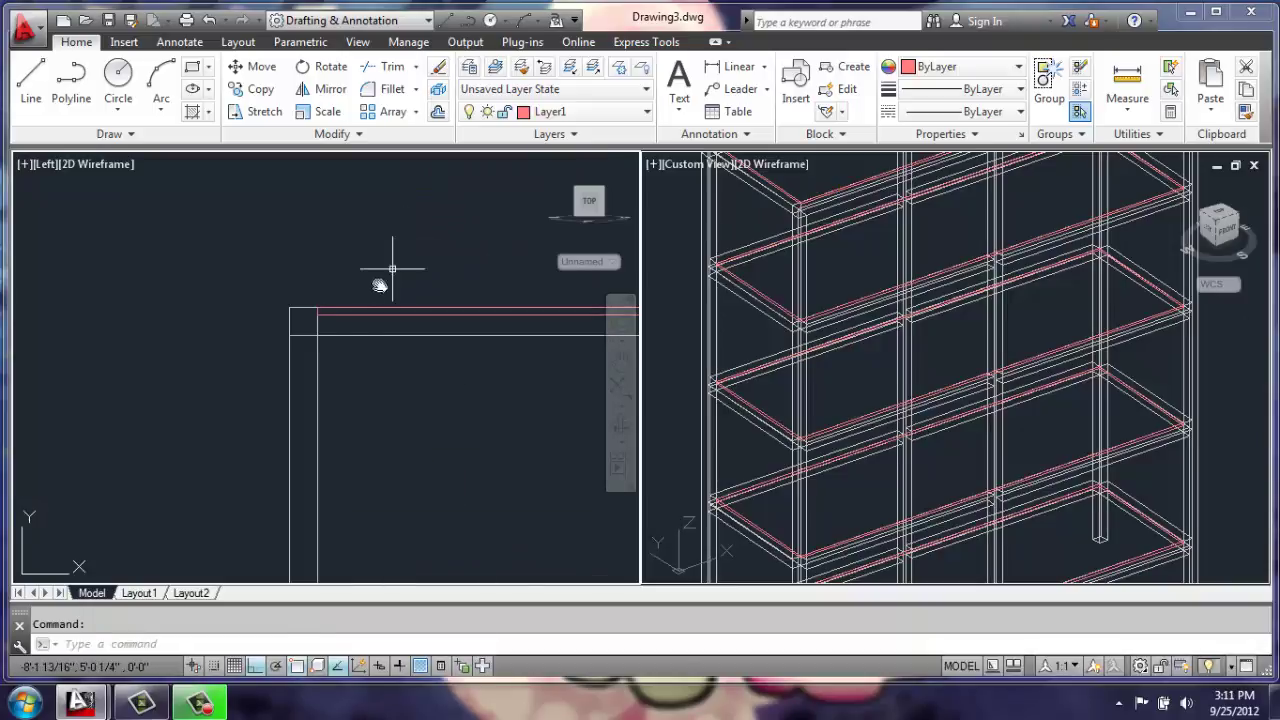
scroll(333, 323, down, 4)
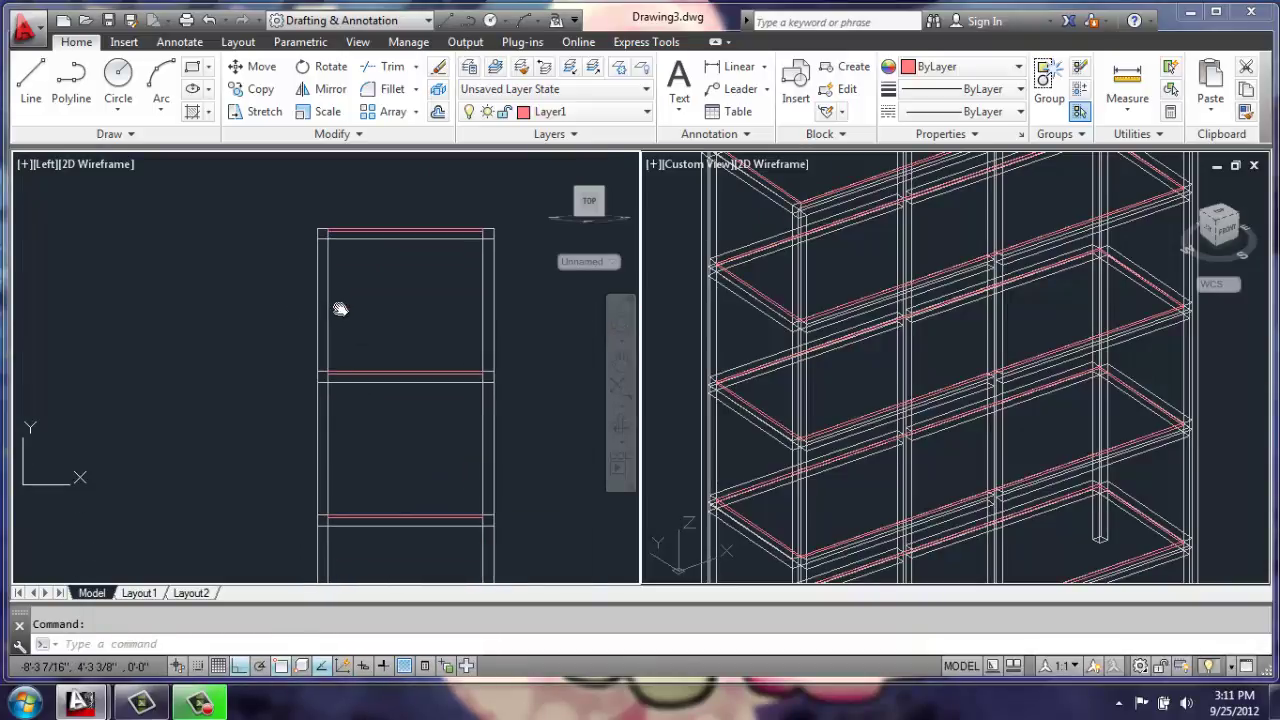
middle_drag(354, 420, 357, 366)
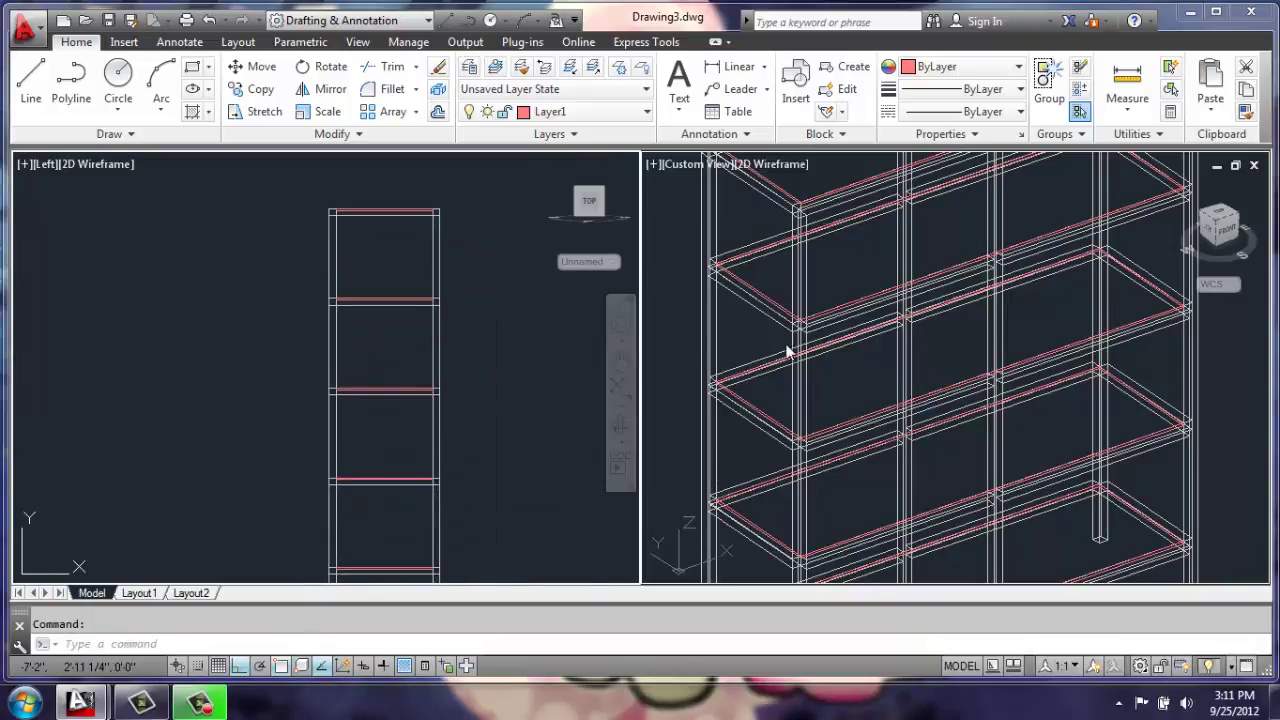
click(821, 382)
scroll(815, 393, down, 4)
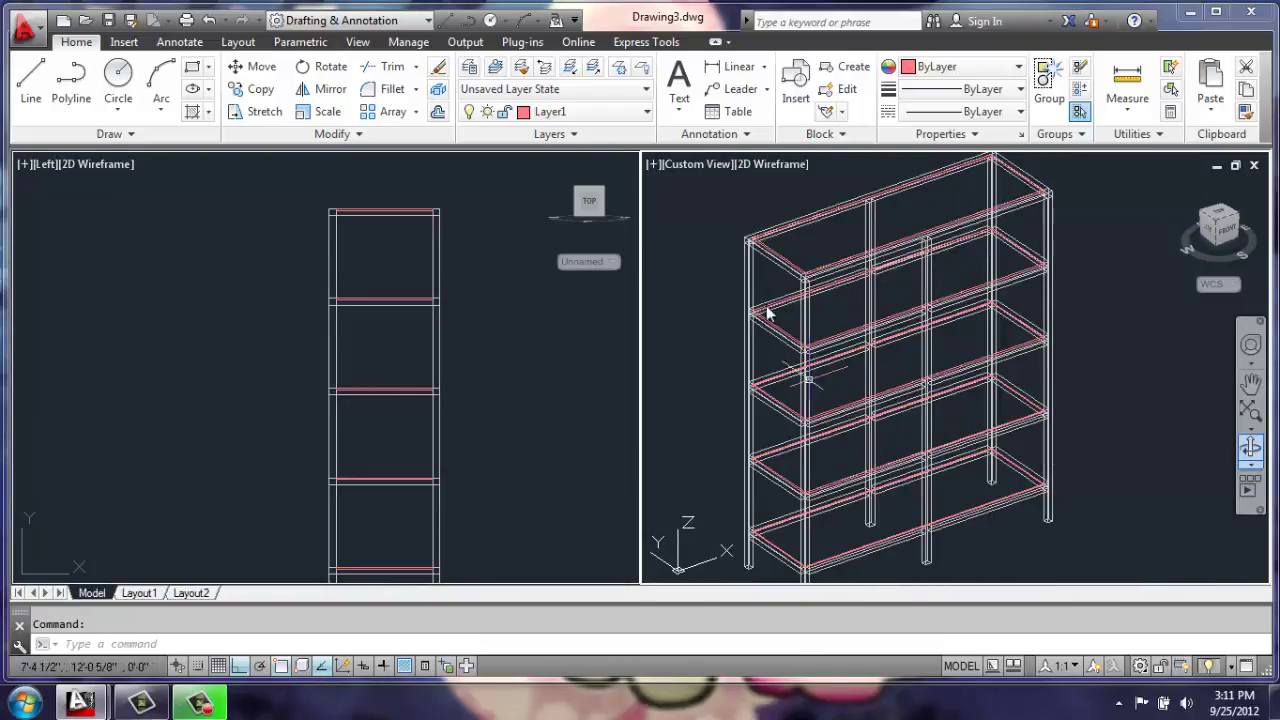
- Shade the 3D view in Conceptual style and orbit to a near-front angle
click(771, 165)
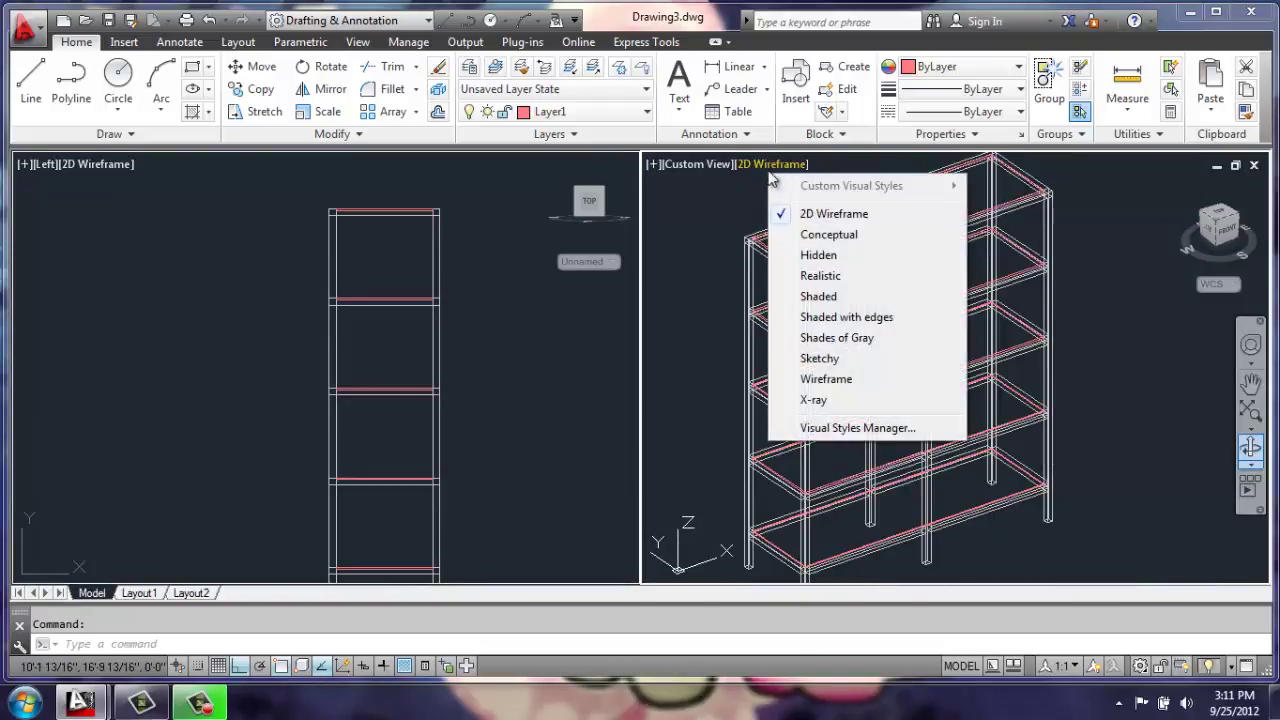
click(793, 238)
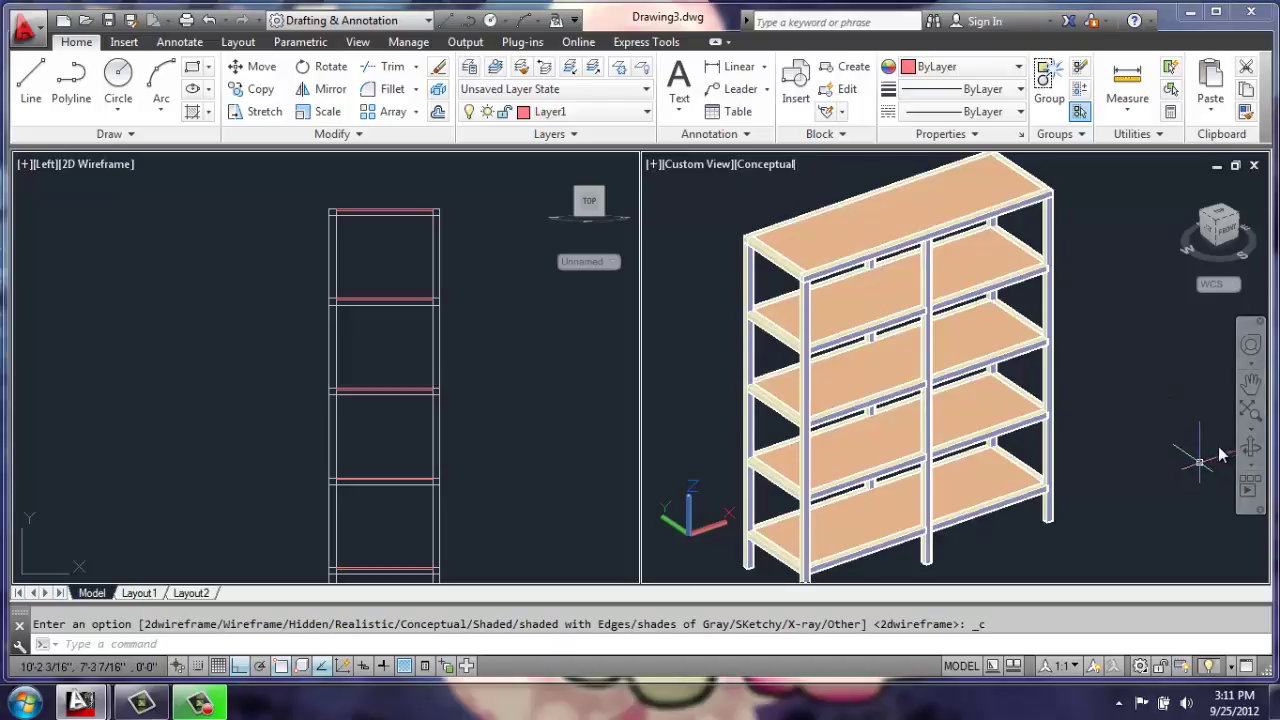
click(1251, 447)
drag(971, 487, 760, 468)
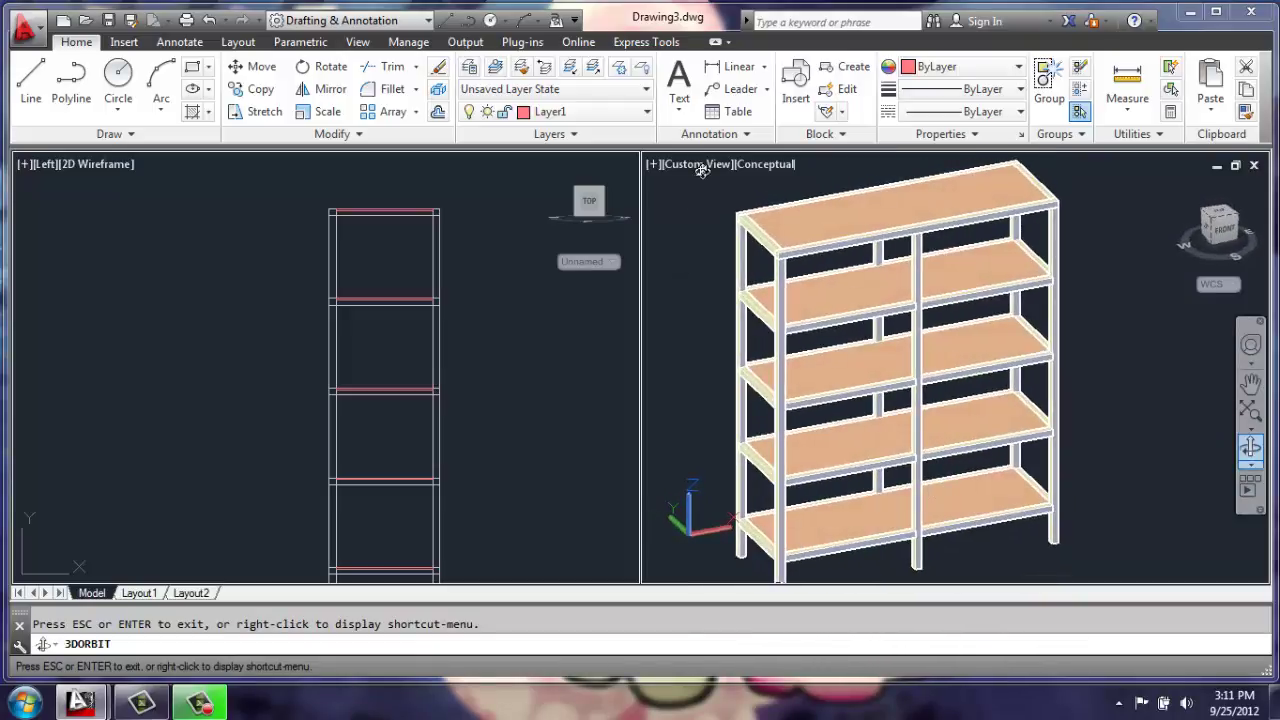
key(Escape)
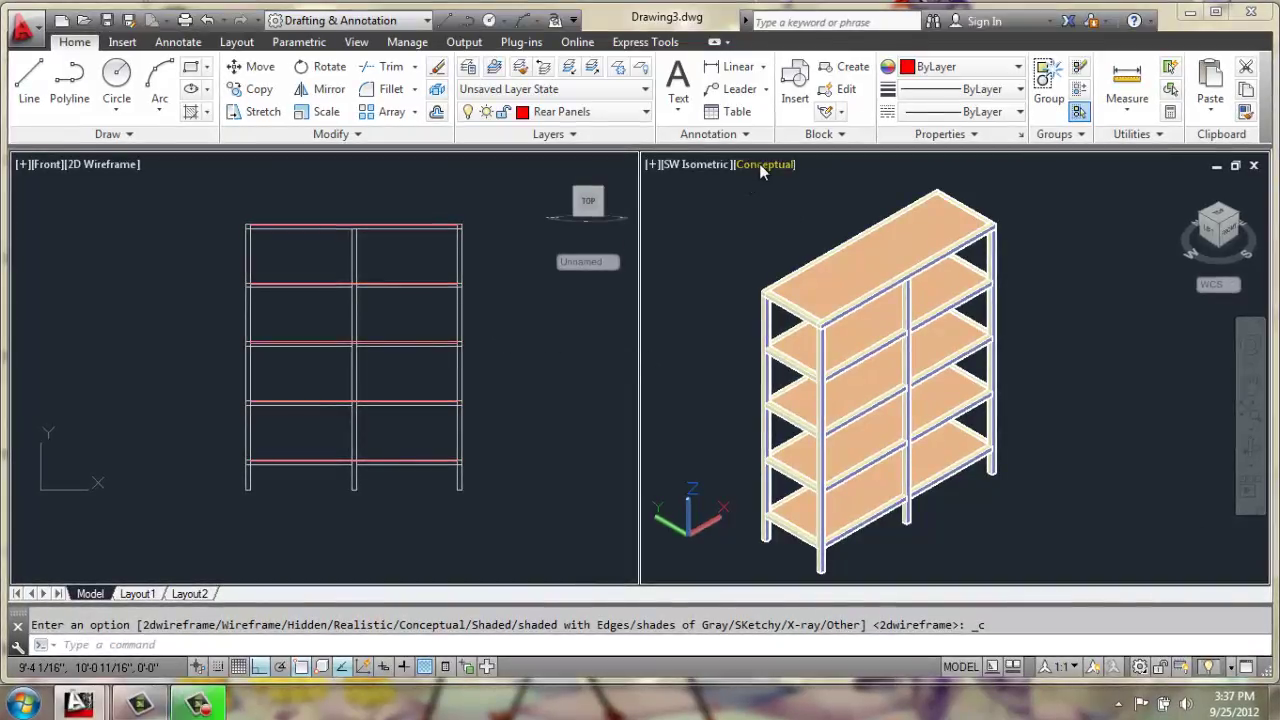
- Switch the isometric view's visual style from Conceptual to 2D Wireframe
click(759, 163)
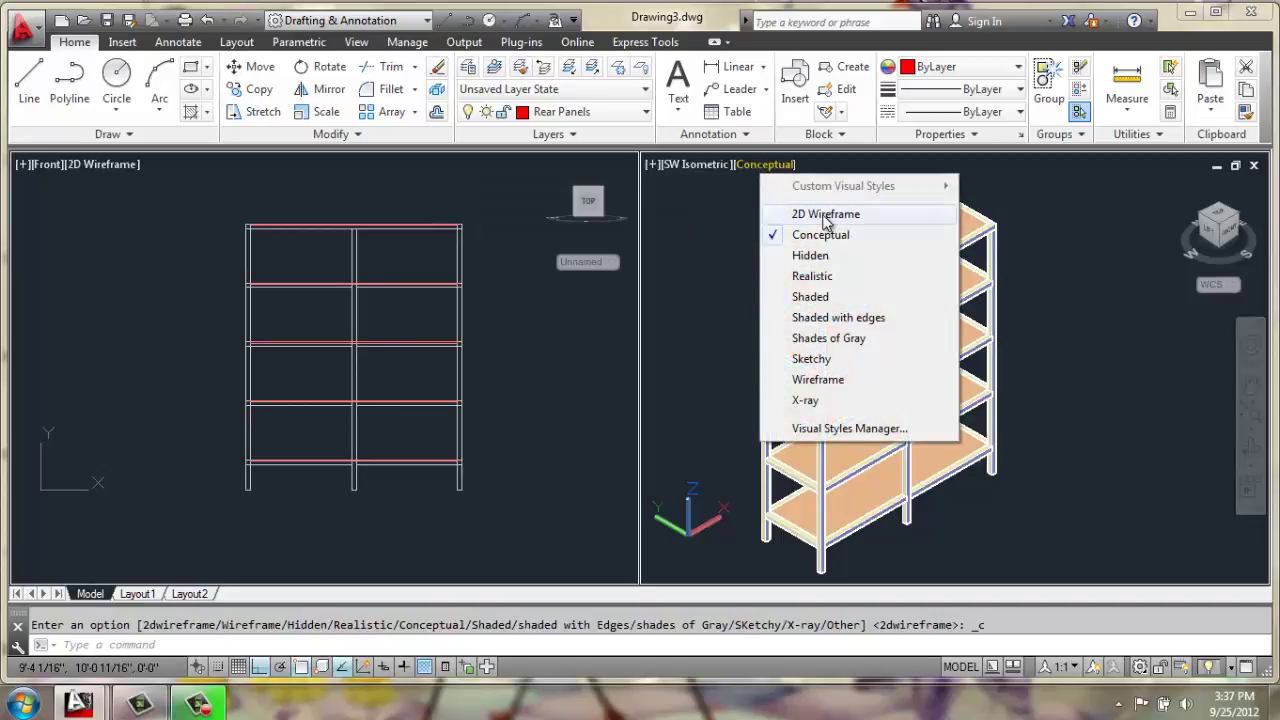
click(826, 215)
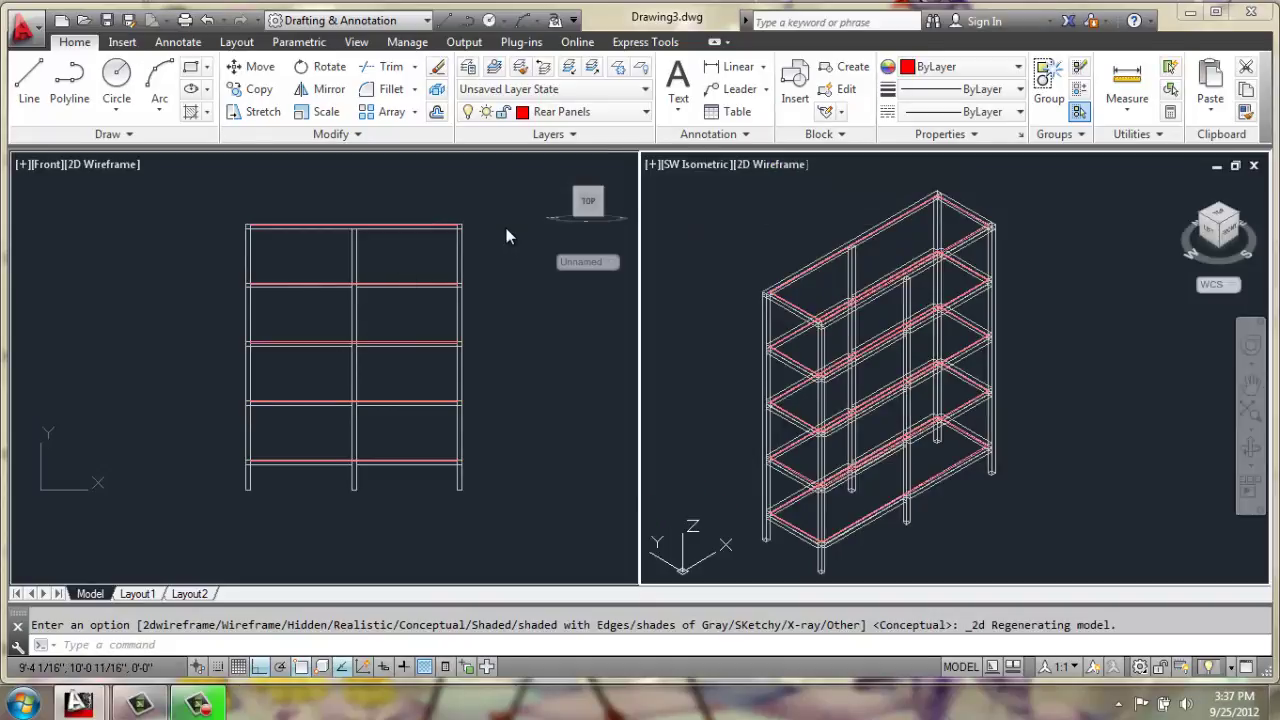
- In the Front view, draw a closed 1'0.75 by 3'9.5 rear-panel rectangle
click(506, 235)
middle_drag(414, 286, 371, 314)
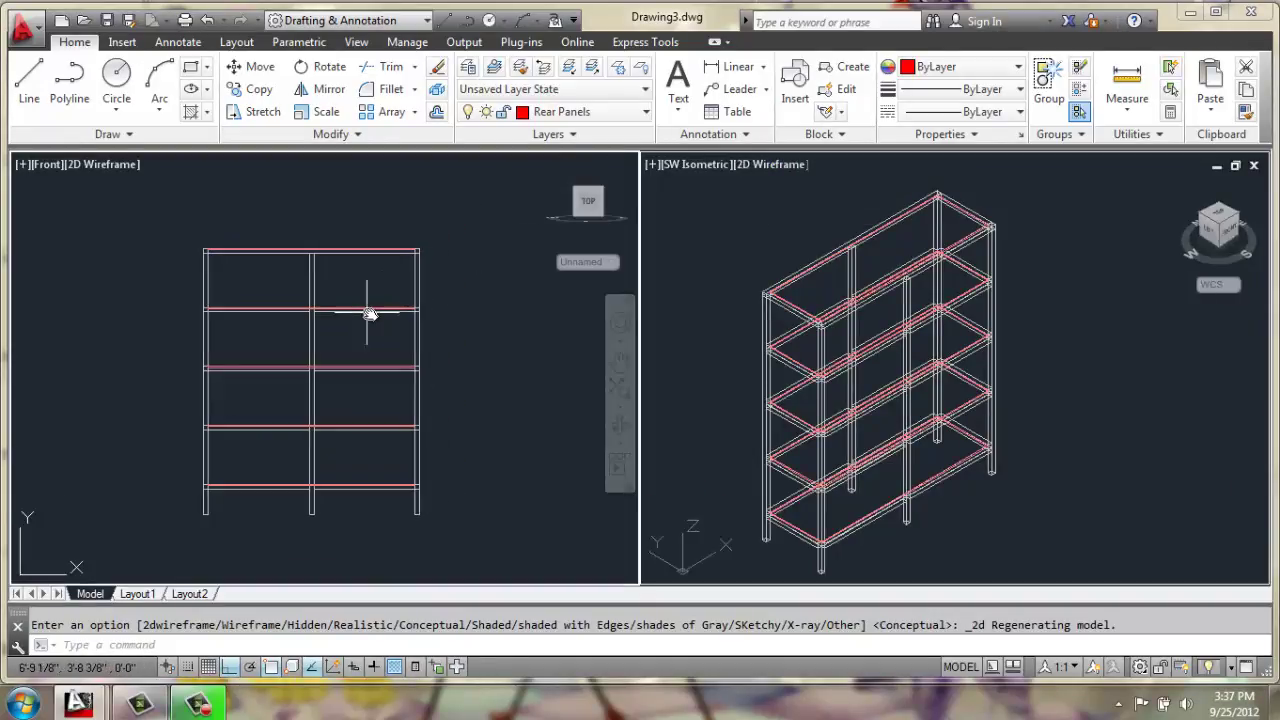
click(69, 82)
middle_drag(344, 261, 299, 265)
scroll(329, 257, up, 4)
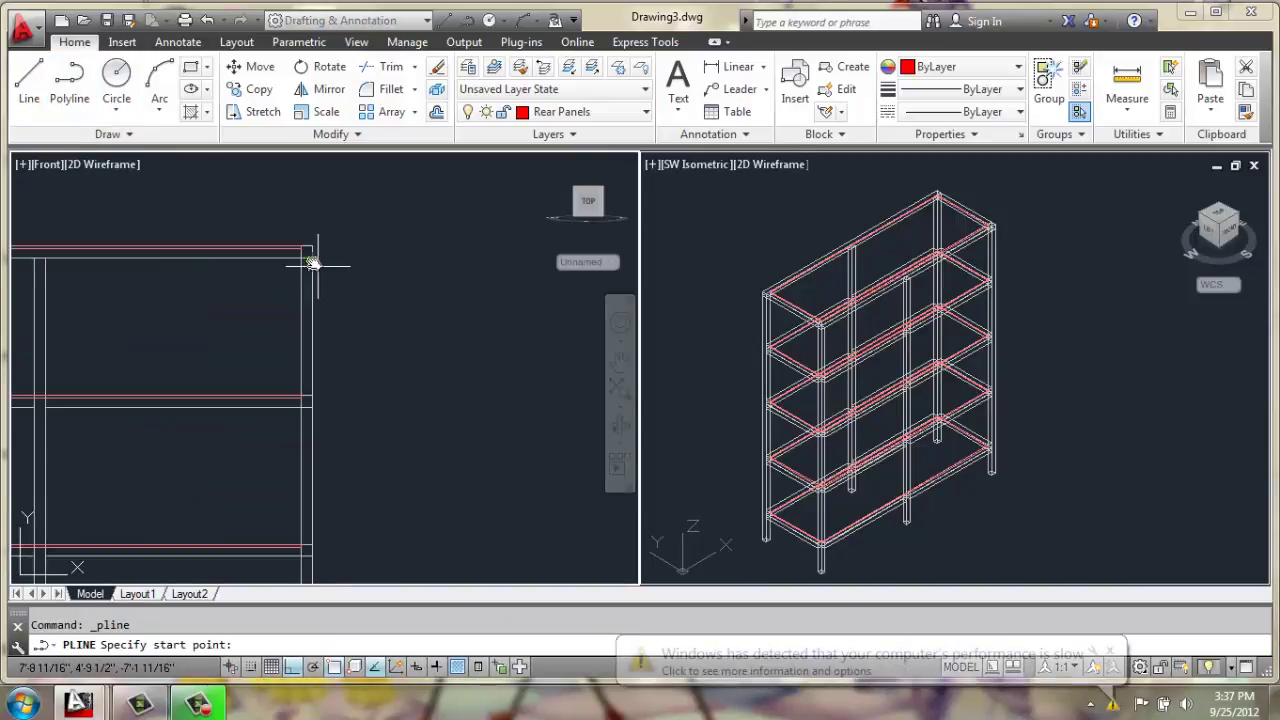
click(389, 258)
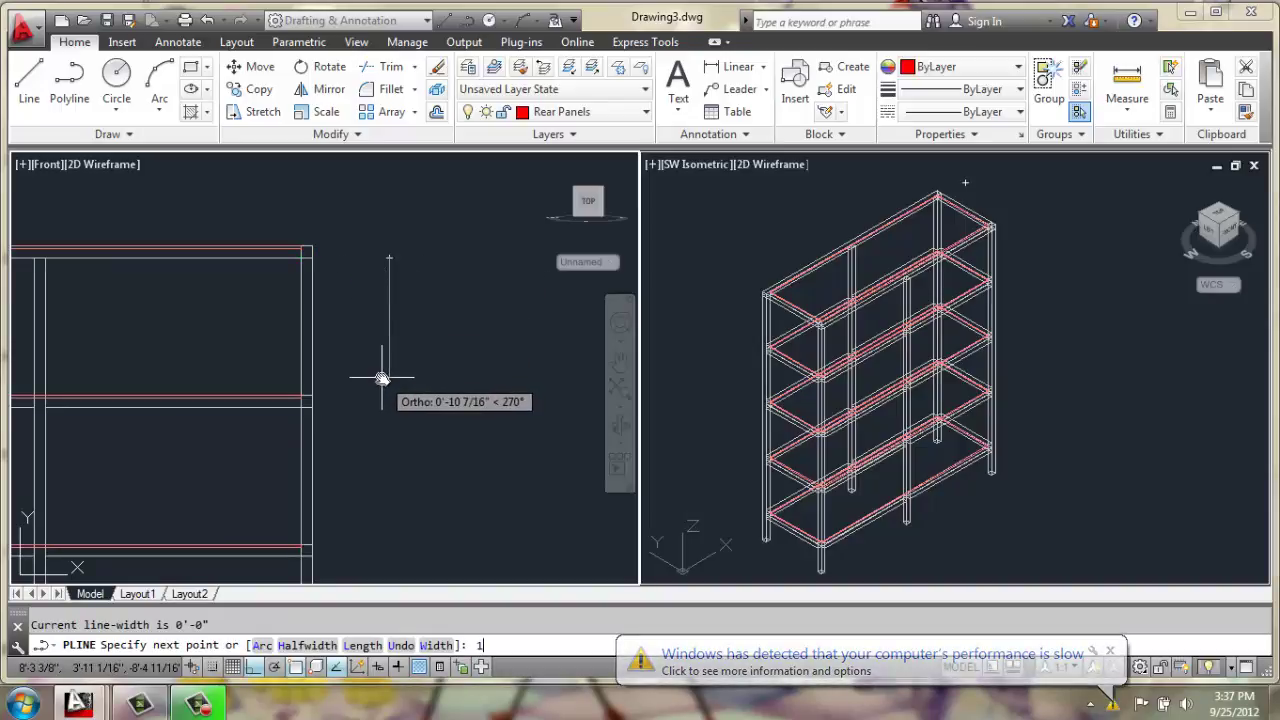
text(.75)
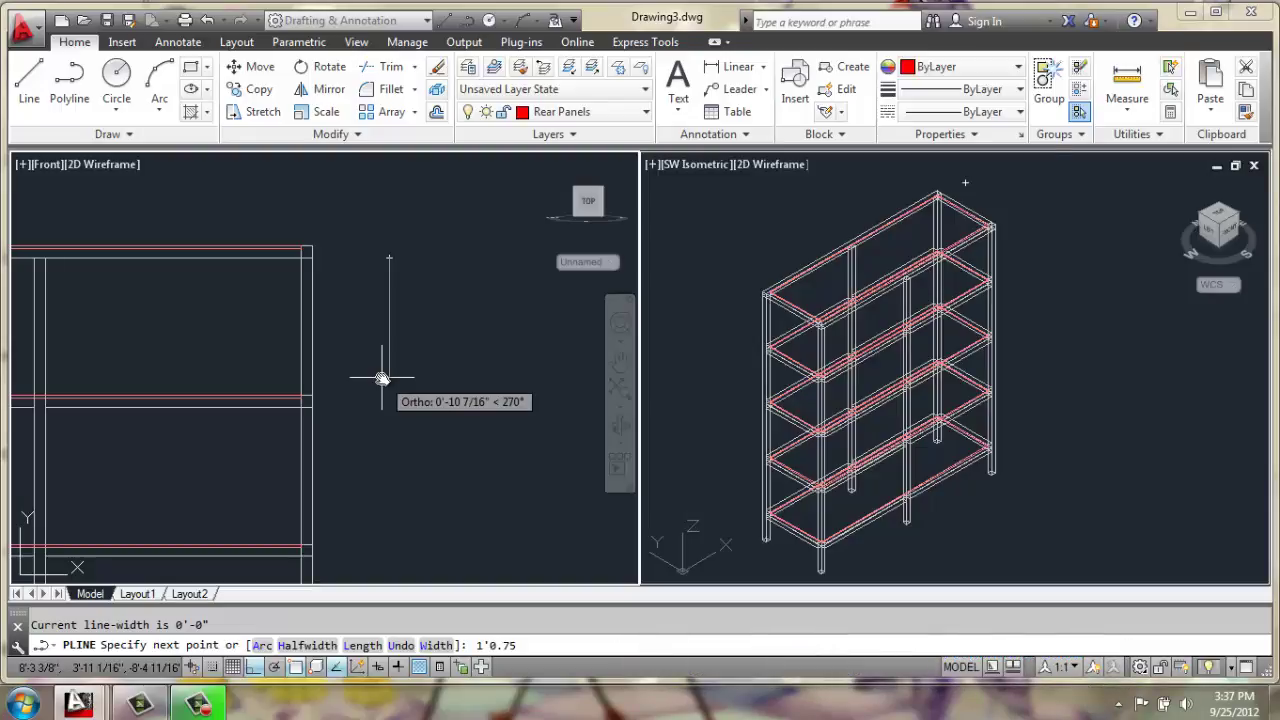
key(Return)
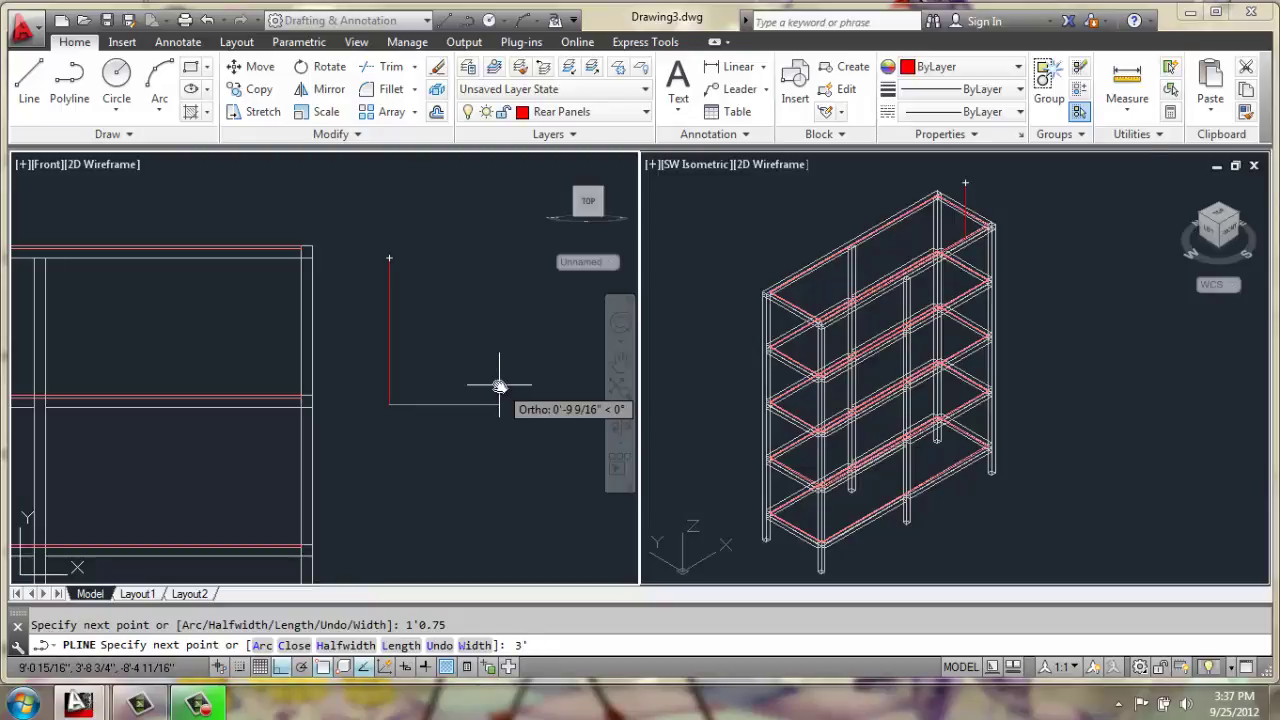
key(Return)
scroll(500, 387, down, 3)
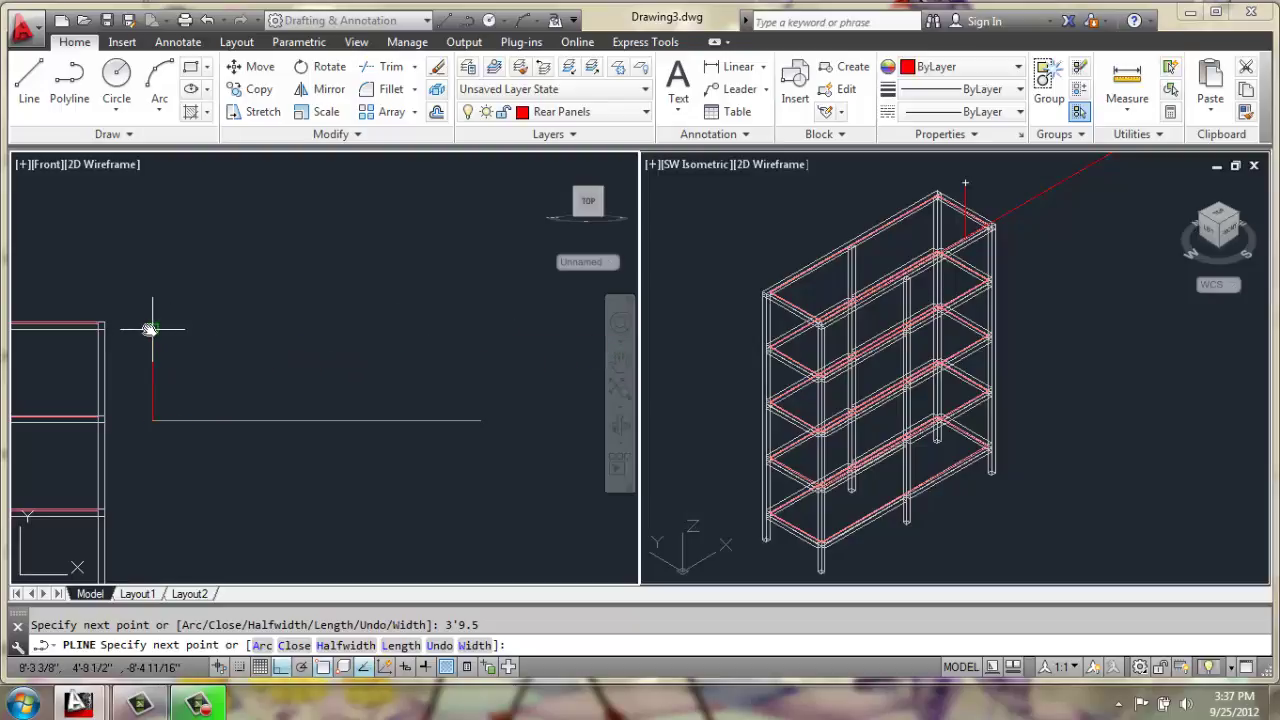
click(480, 330)
text(c)
key(Return)
scroll(248, 364, down, 2)
- Extrude the red rear-panel rectangle 0.25 thick in the isometric view
click(1058, 265)
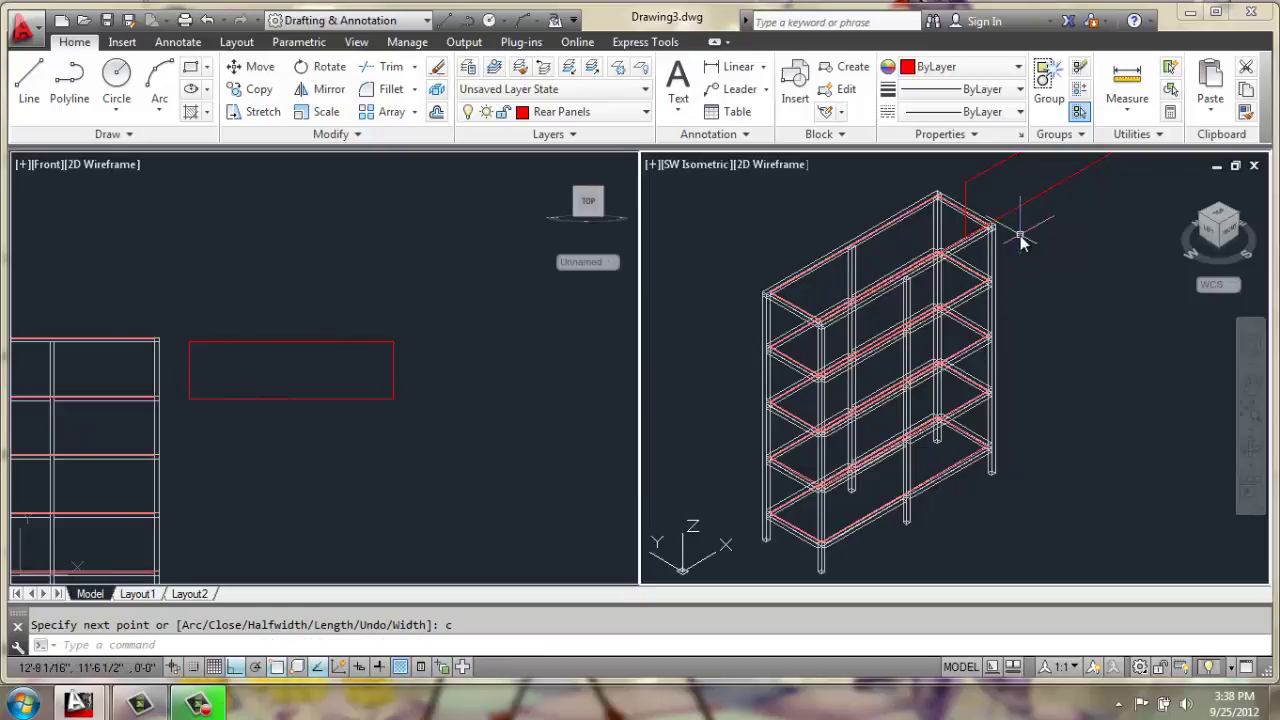
middle_drag(1020, 234, 956, 358)
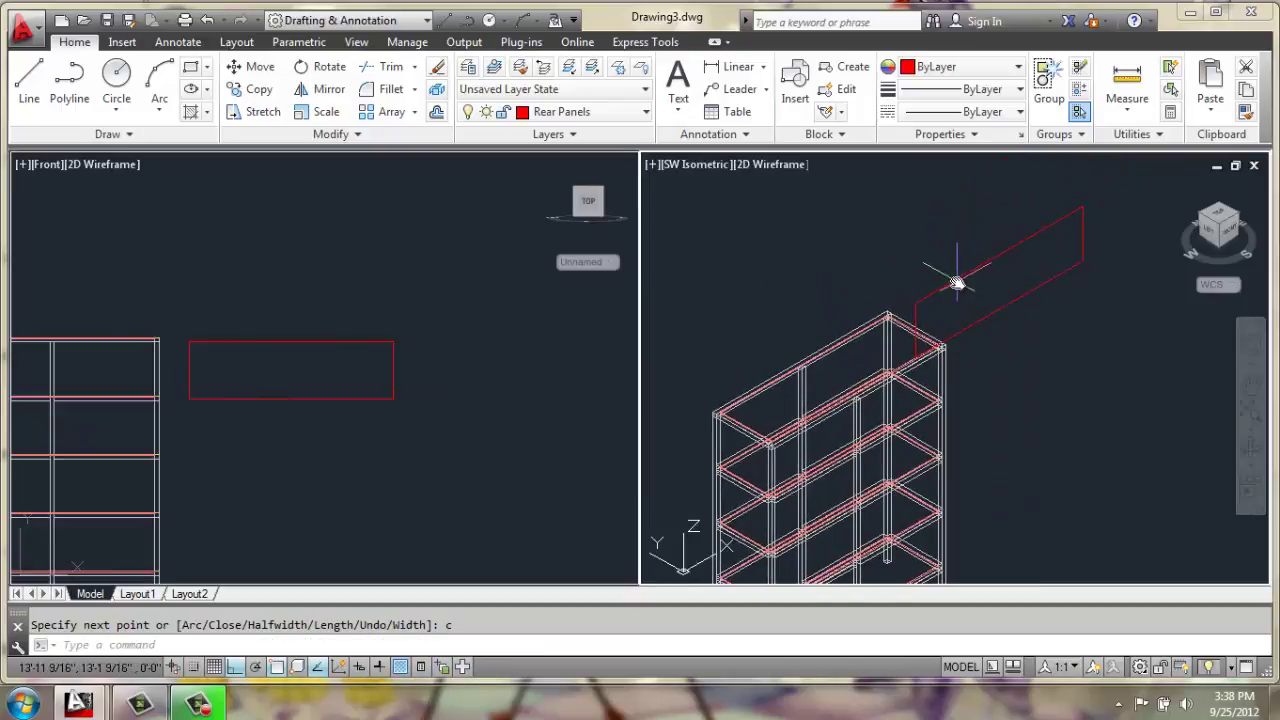
text(ext)
key(Return)
click(949, 292)
key(Return)
text(.25)
key(Return)
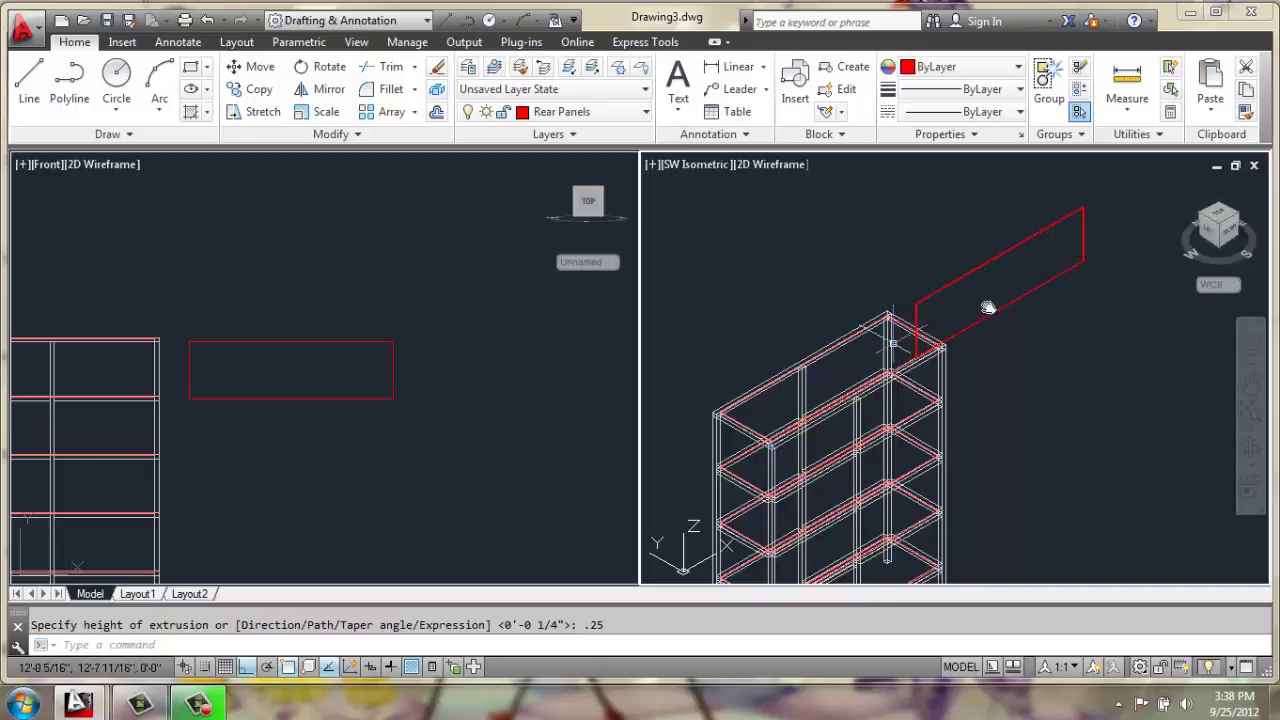
- Move the red rear panel from its corner to the frame's top back corner
key(Return)
click(1068, 217)
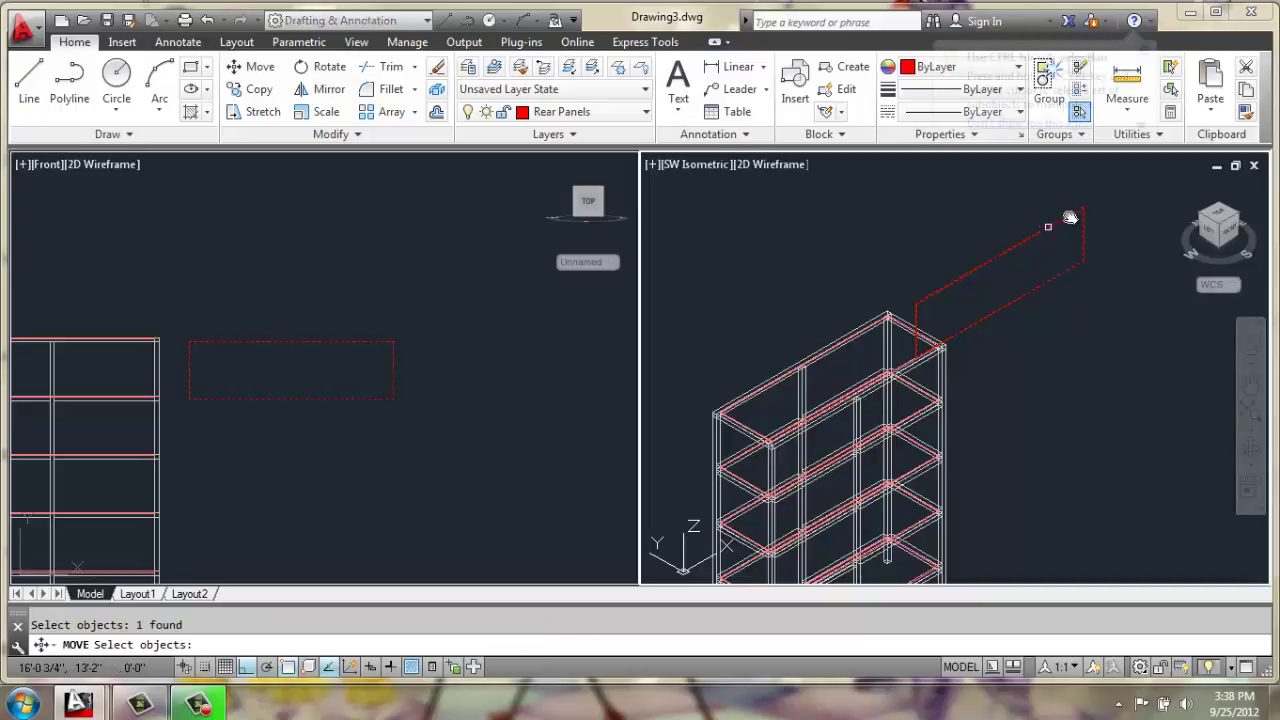
key(Return)
scroll(1016, 278, up, 3)
scroll(1016, 278, up, 2)
click(1099, 217)
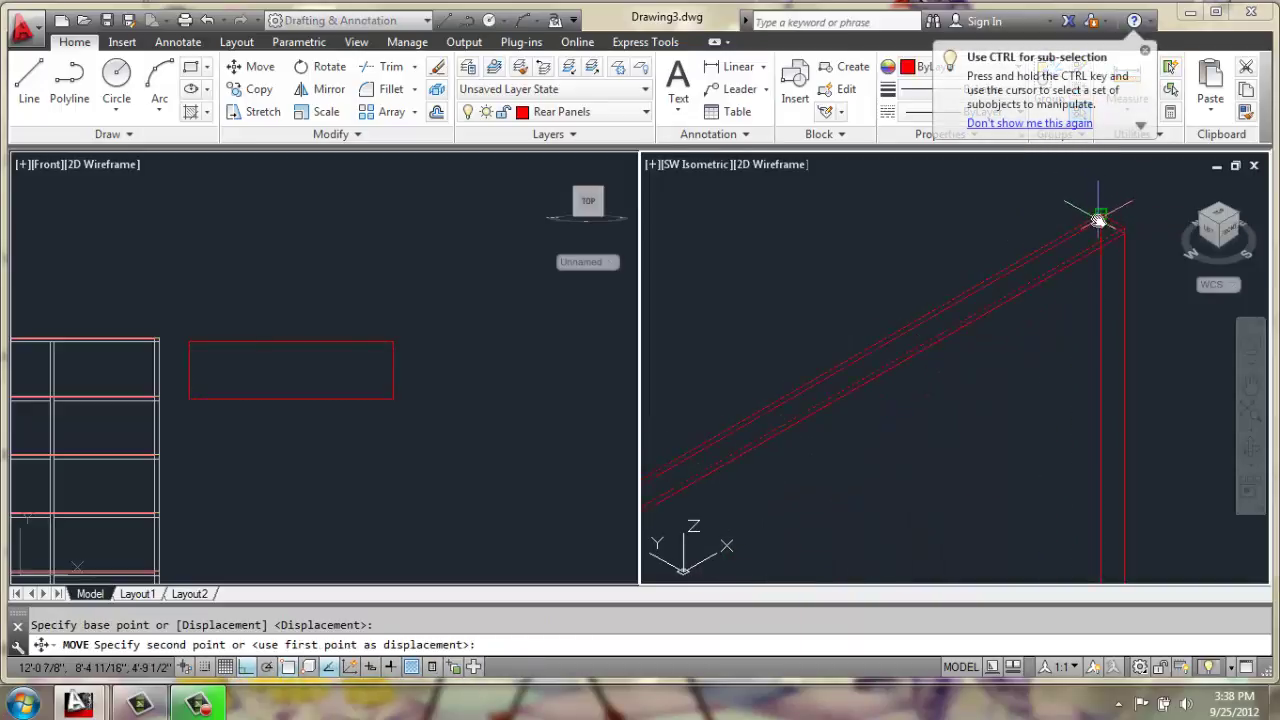
scroll(1100, 222, down, 5)
scroll(938, 358, up, 4)
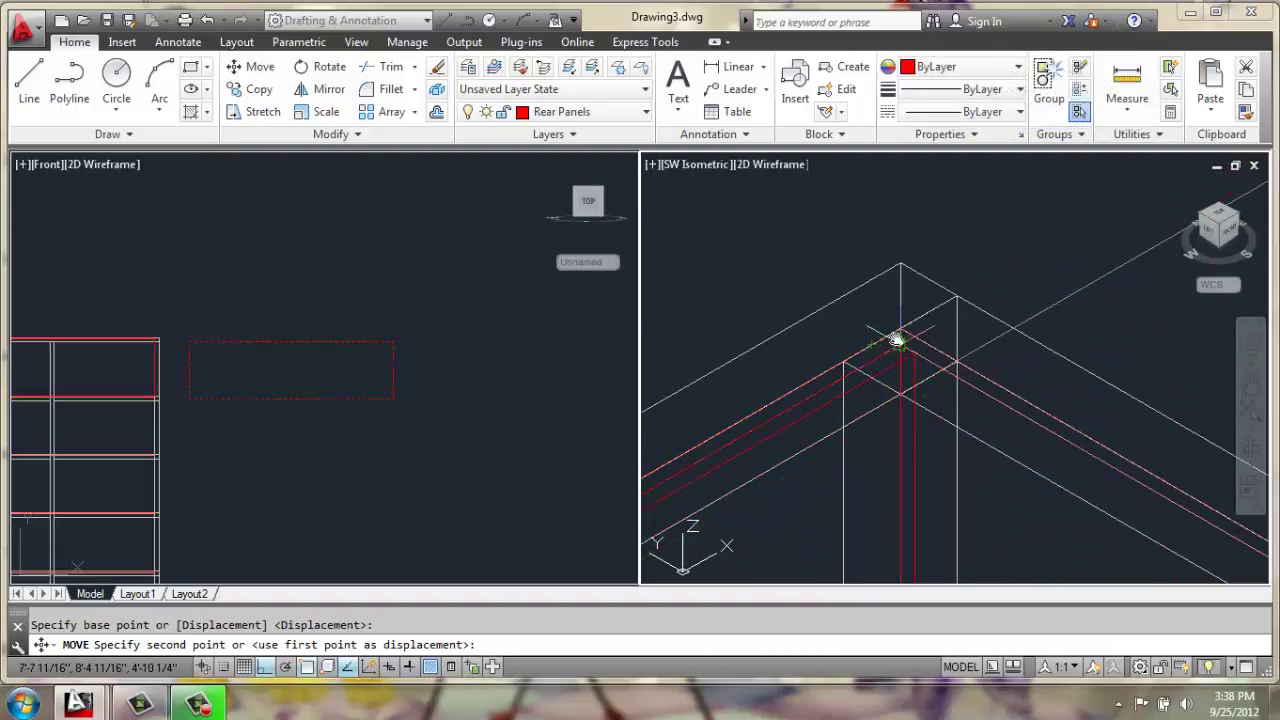
click(896, 328)
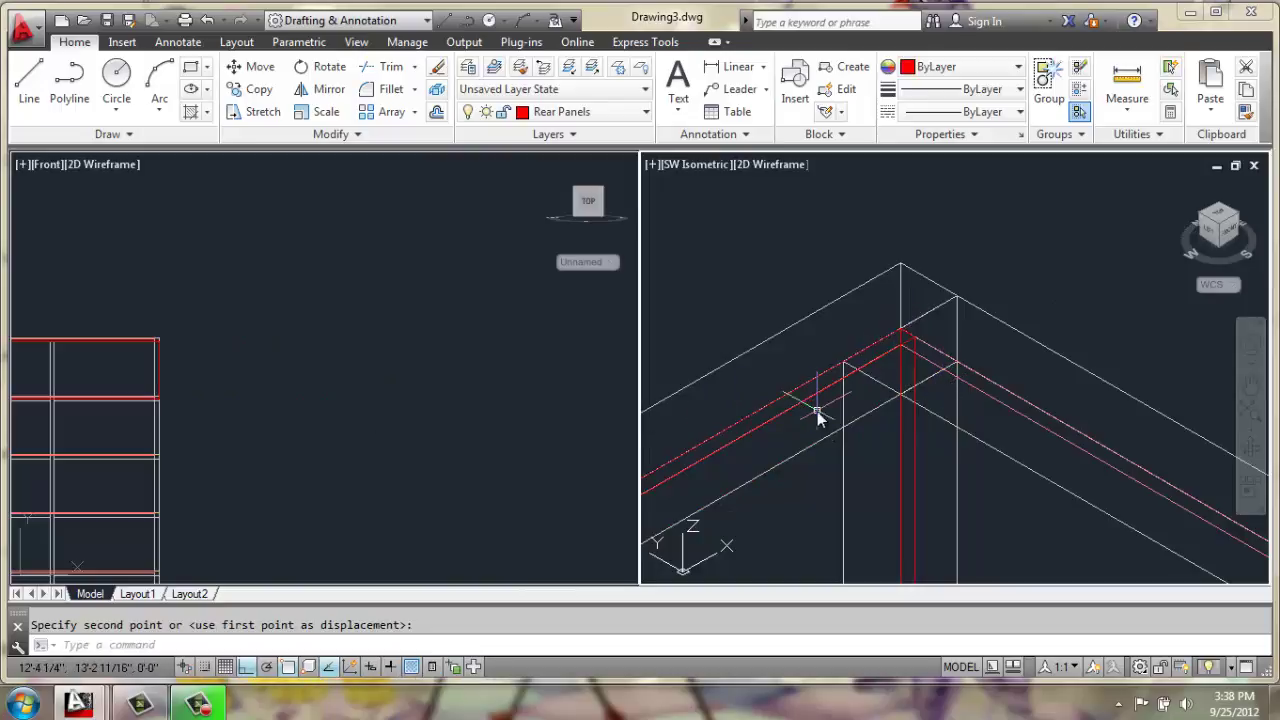
middle_drag(817, 411, 852, 358)
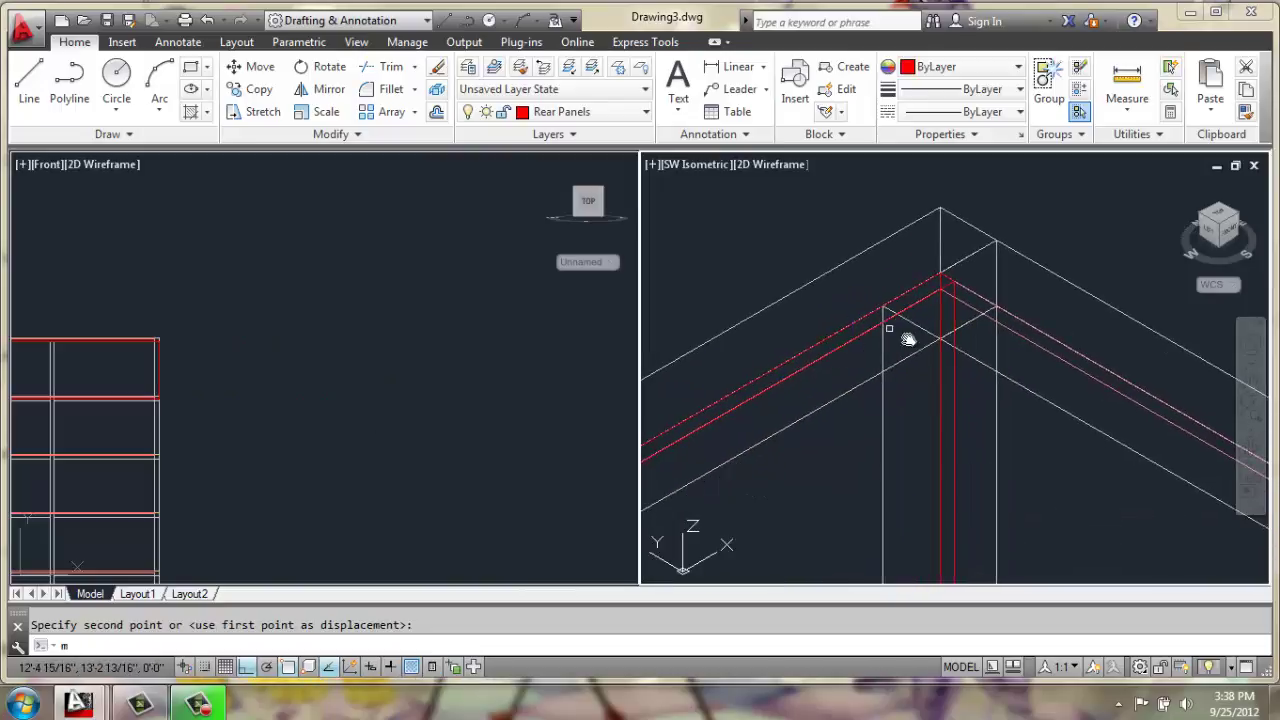
- Start a second move of the red member from its top endpoint, panning views to inspect it
key(Return)
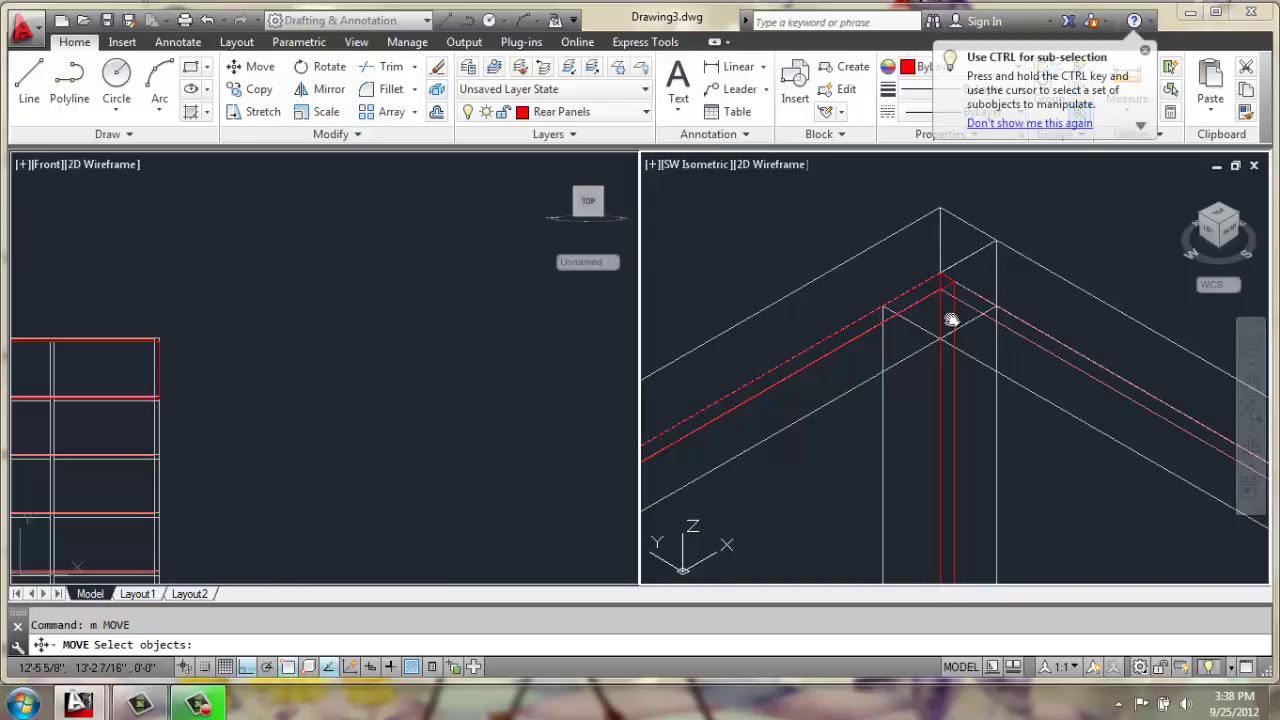
click(951, 319)
key(Return)
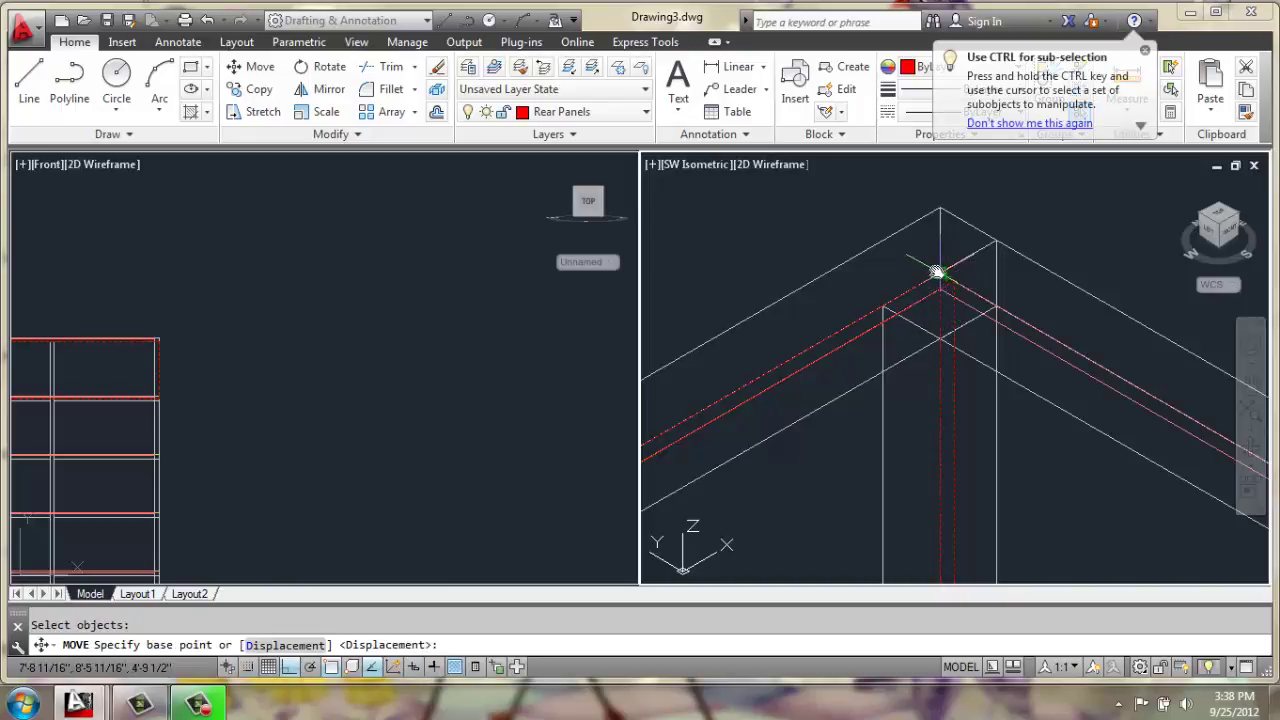
click(937, 272)
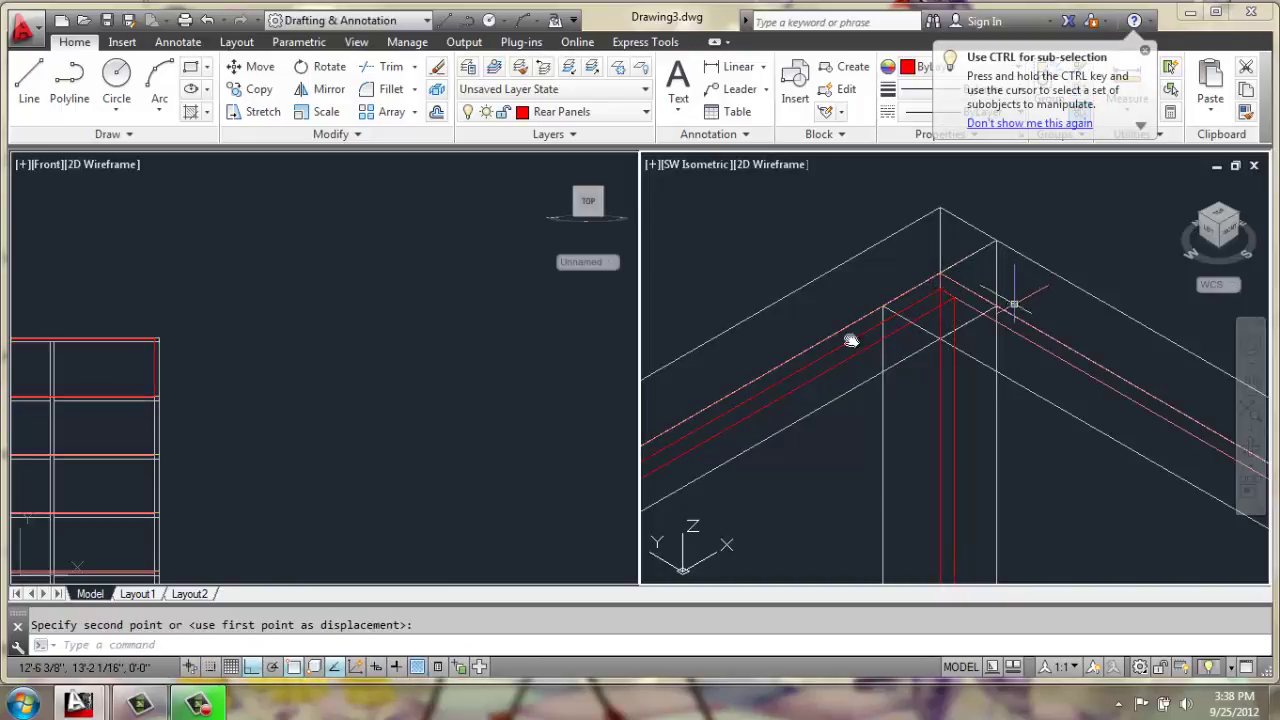
click(189, 414)
middle_drag(136, 390, 423, 346)
scroll(300, 310, up, 4)
scroll(291, 302, up, 2)
scroll(229, 272, up, 4)
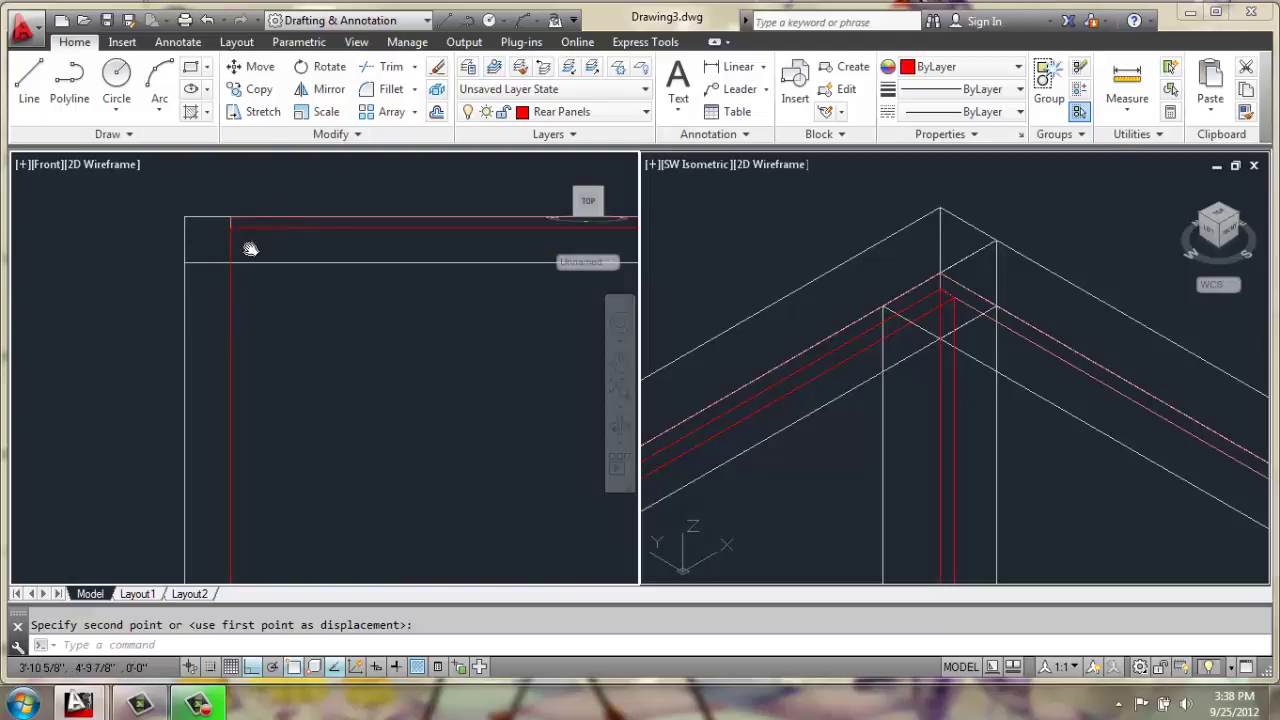
middle_drag(250, 249, 297, 340)
scroll(835, 441, down, 4)
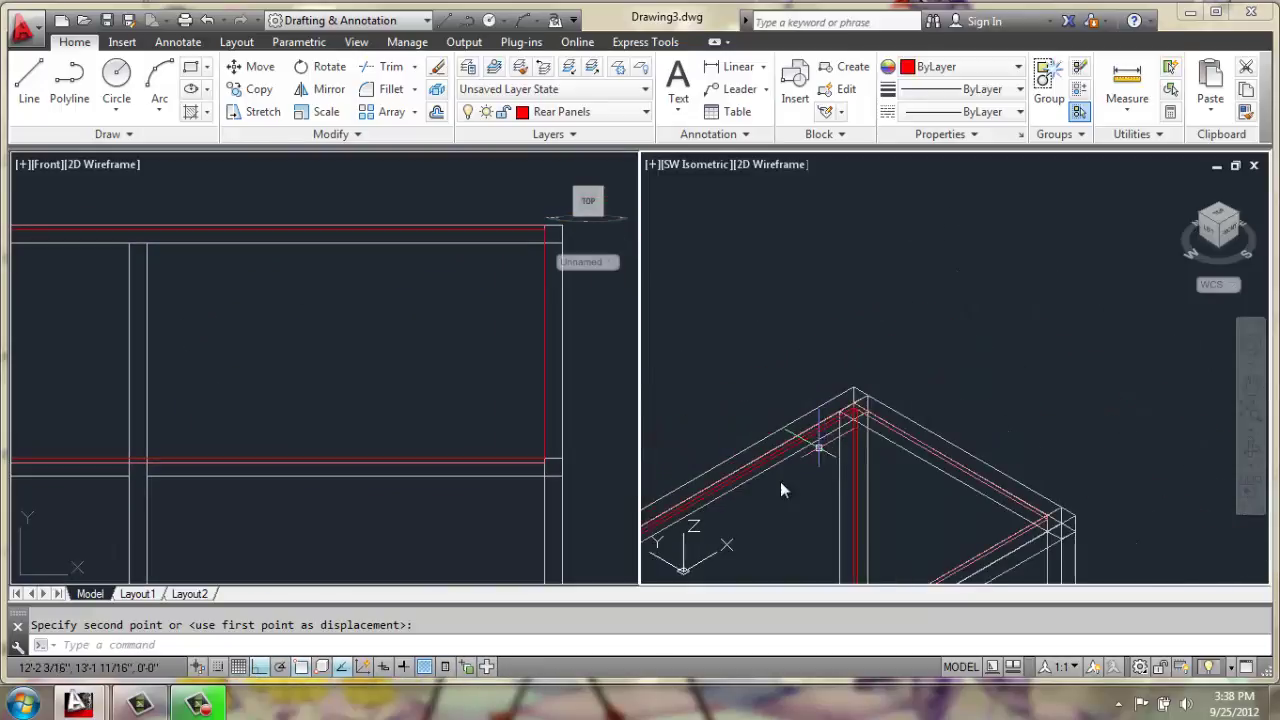
middle_drag(777, 491, 904, 362)
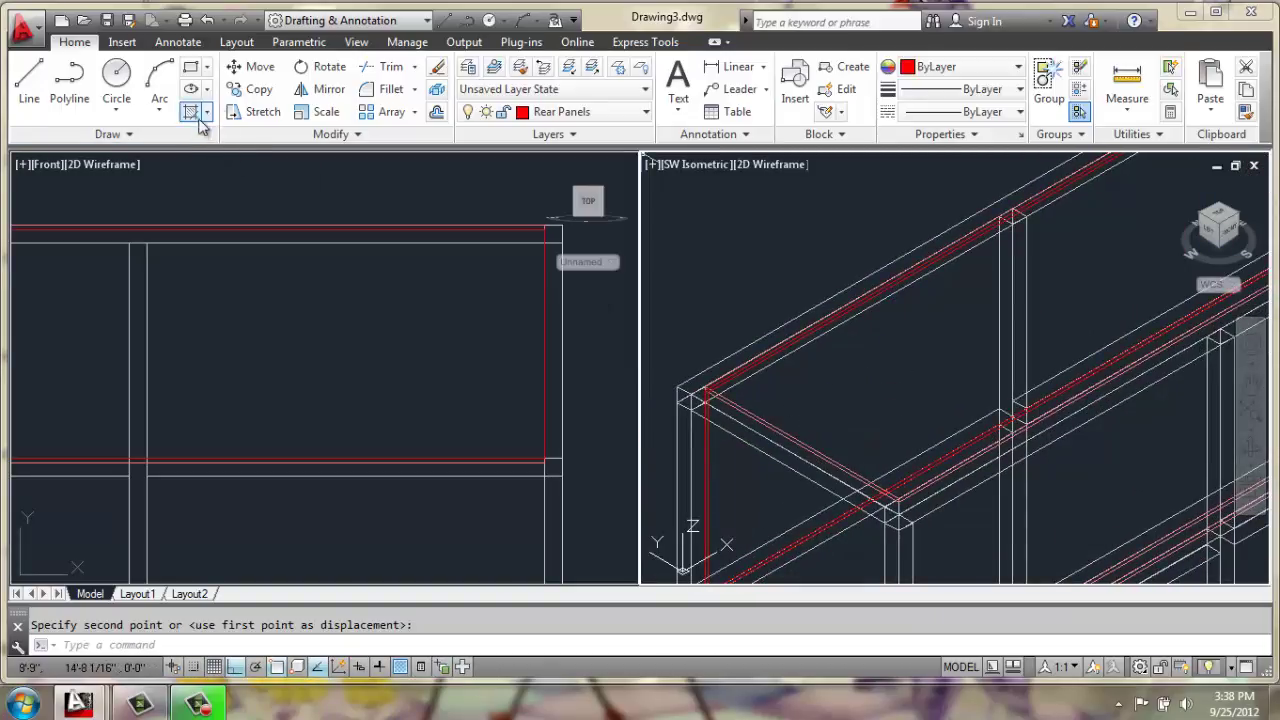
- Copy the red rear panel from its corner down to the lower post corner
click(250, 89)
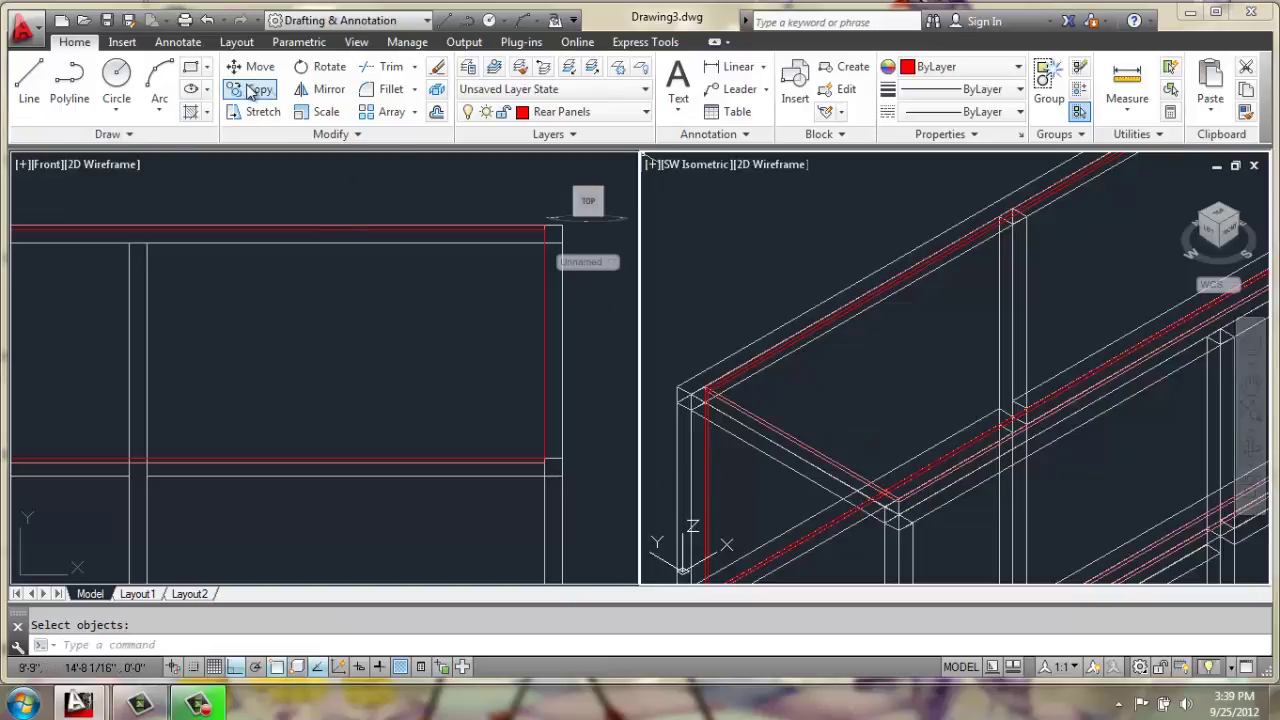
click(255, 89)
click(707, 446)
key(Return)
scroll(705, 410, up, 3)
scroll(717, 374, up, 2)
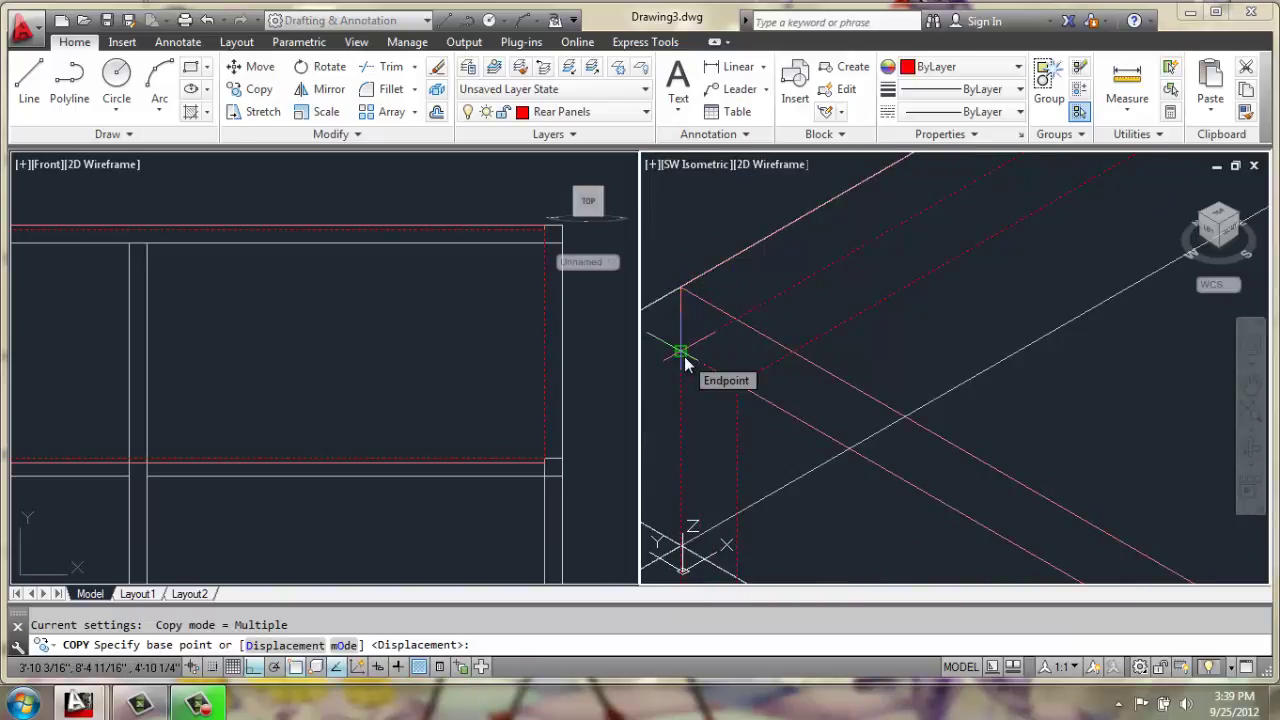
click(684, 362)
scroll(686, 366, down, 6)
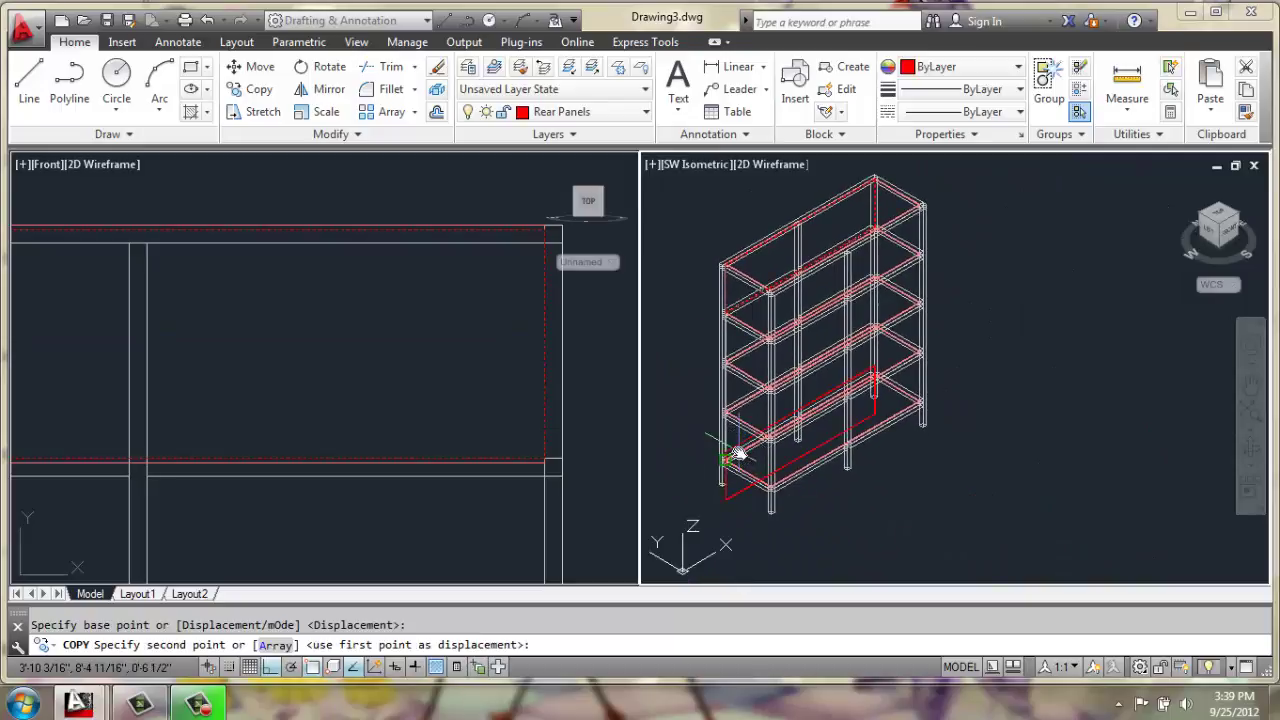
scroll(741, 452, up, 4)
scroll(680, 350, up, 5)
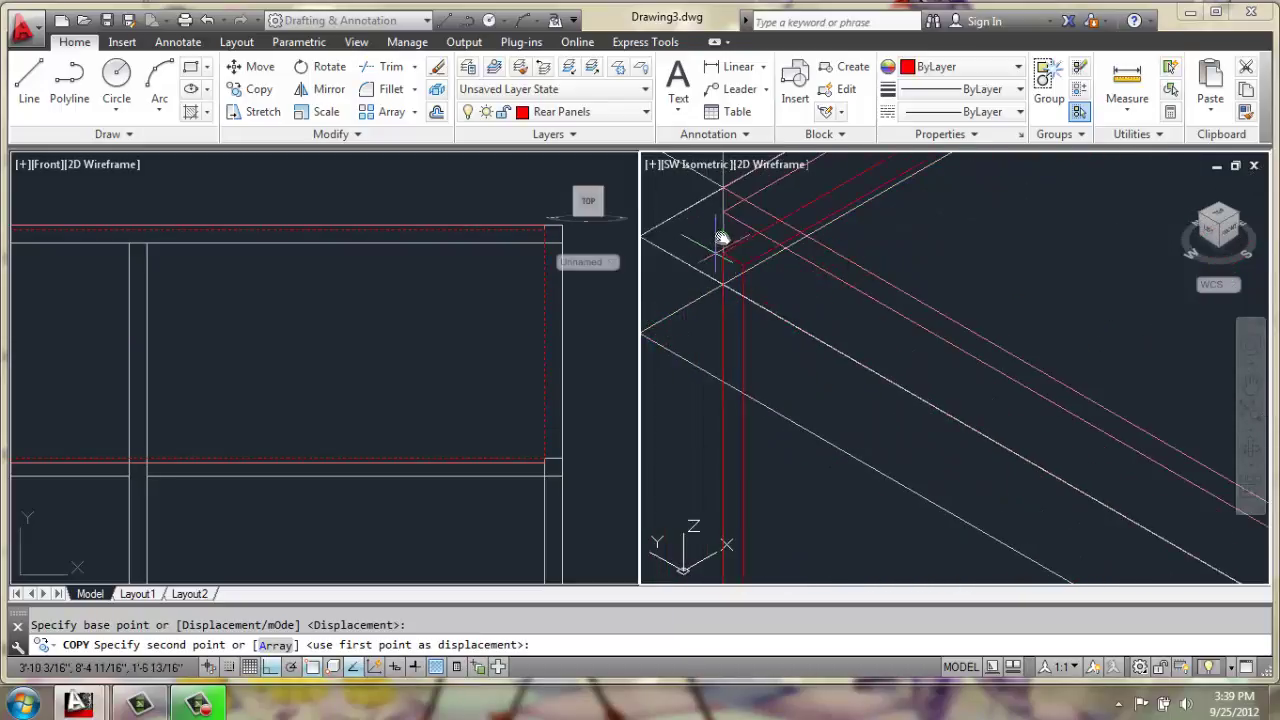
click(724, 217)
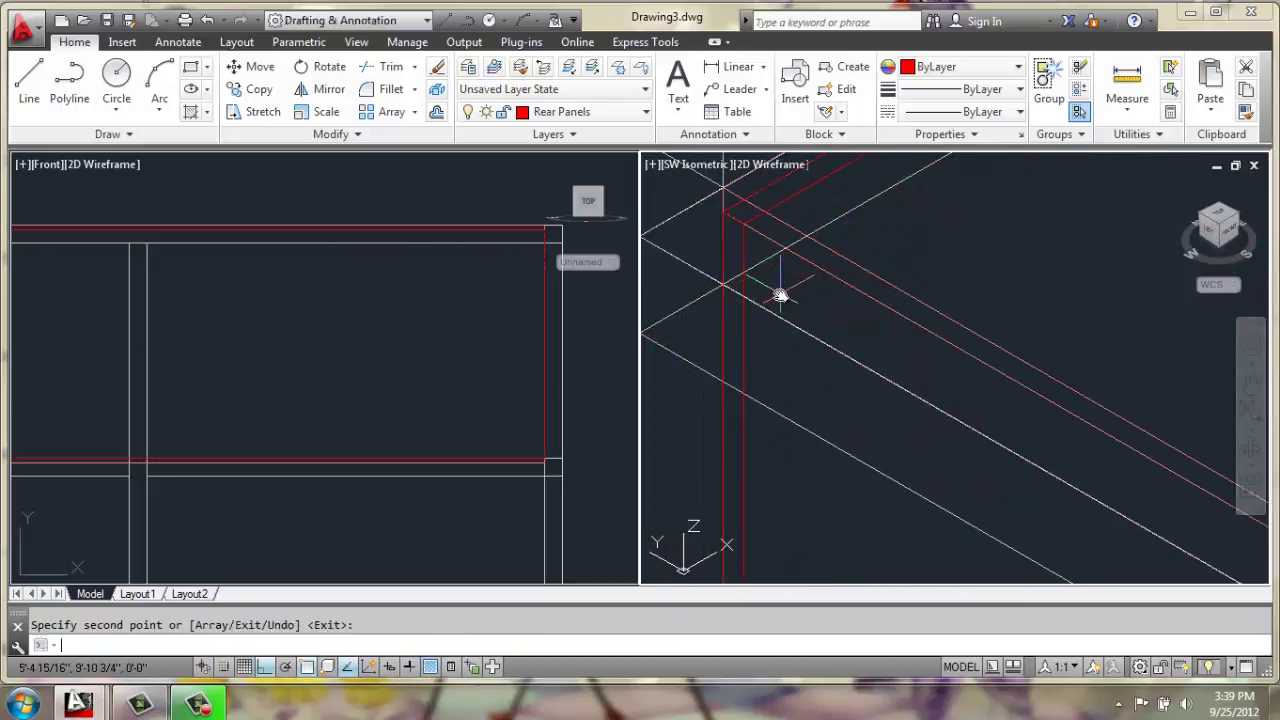
scroll(776, 290, down, 7)
middle_drag(851, 263, 829, 440)
- Switch the isometric view to Shaded and start orbiting the shelving unit
click(757, 166)
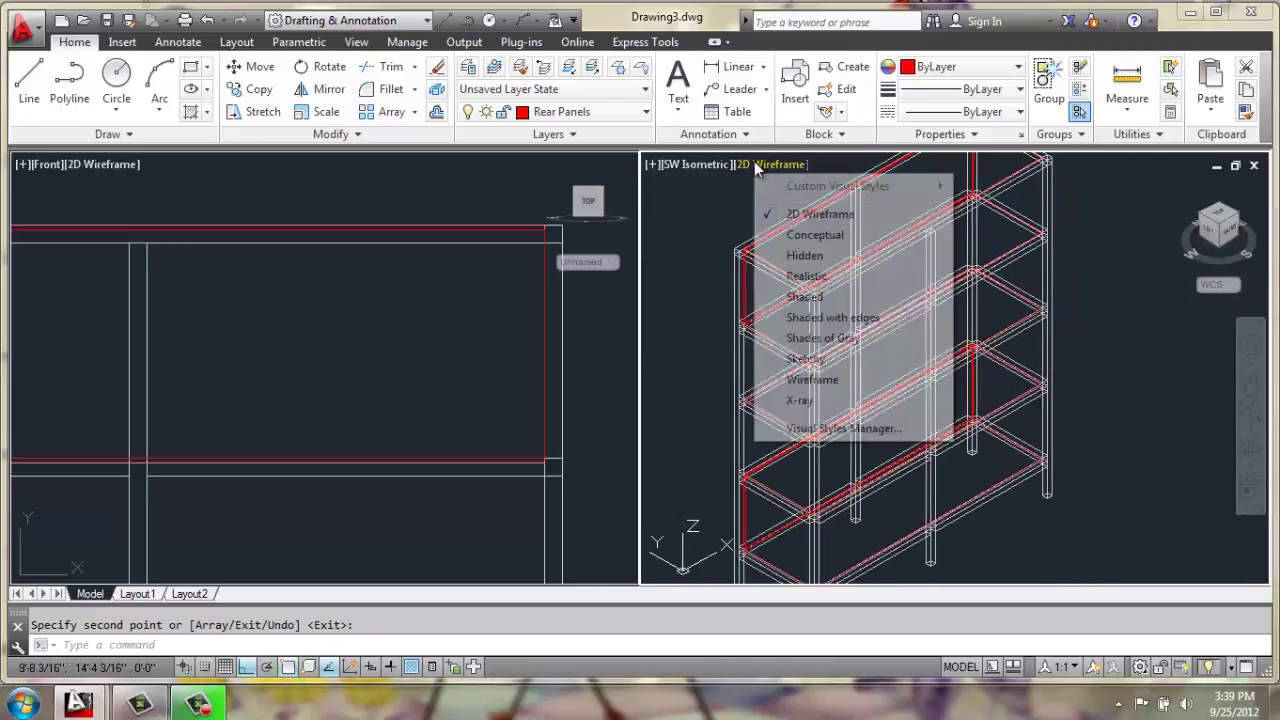
click(772, 294)
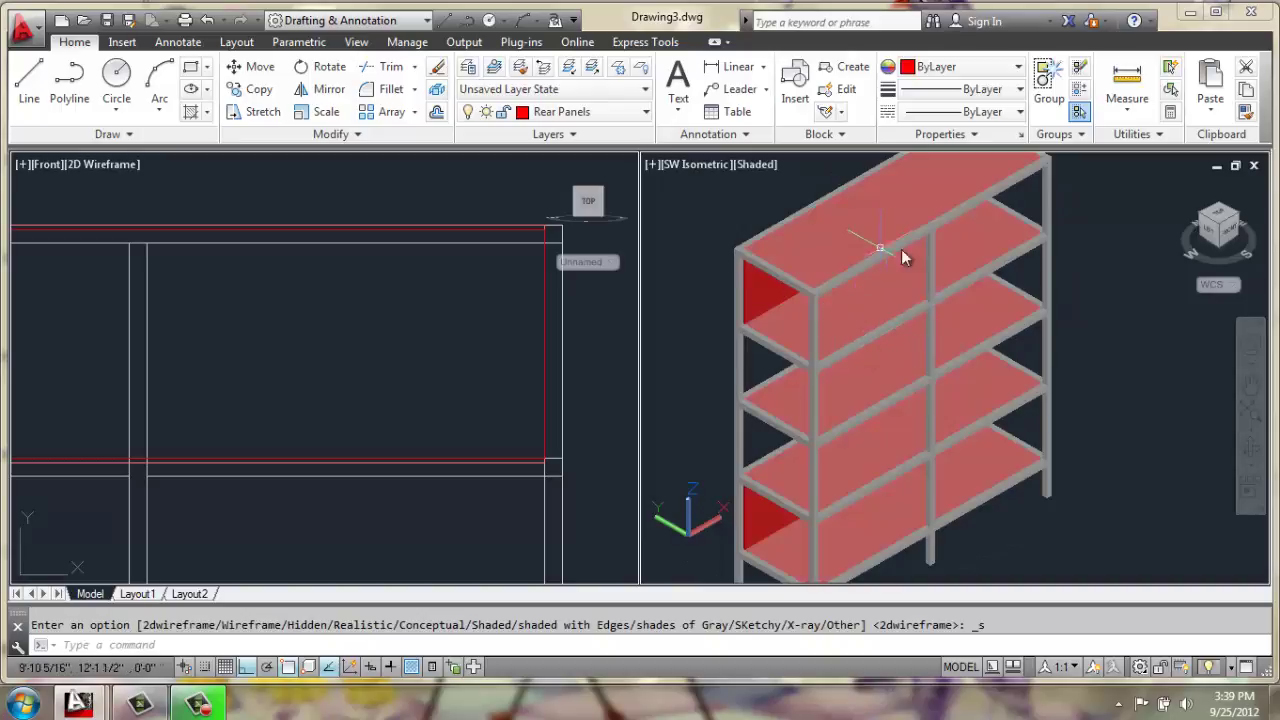
click(1250, 449)
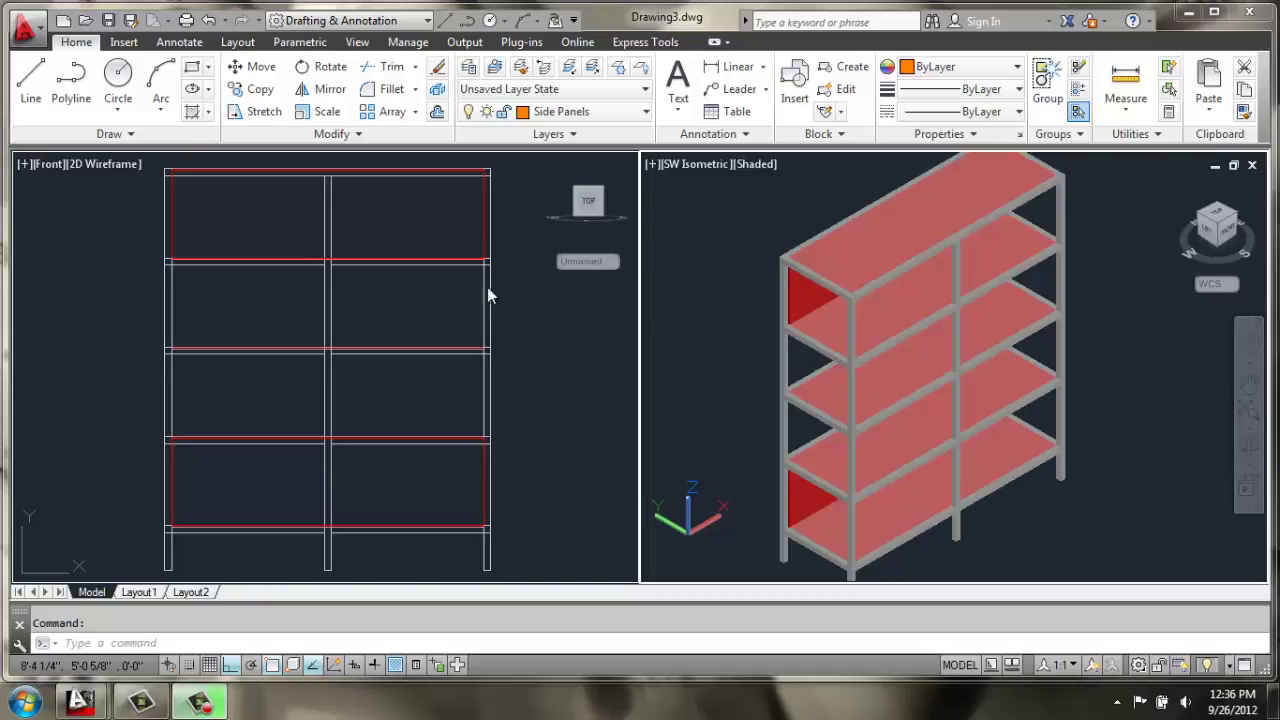
- Return the isometric viewport's visual style to 2D Wireframe
click(756, 170)
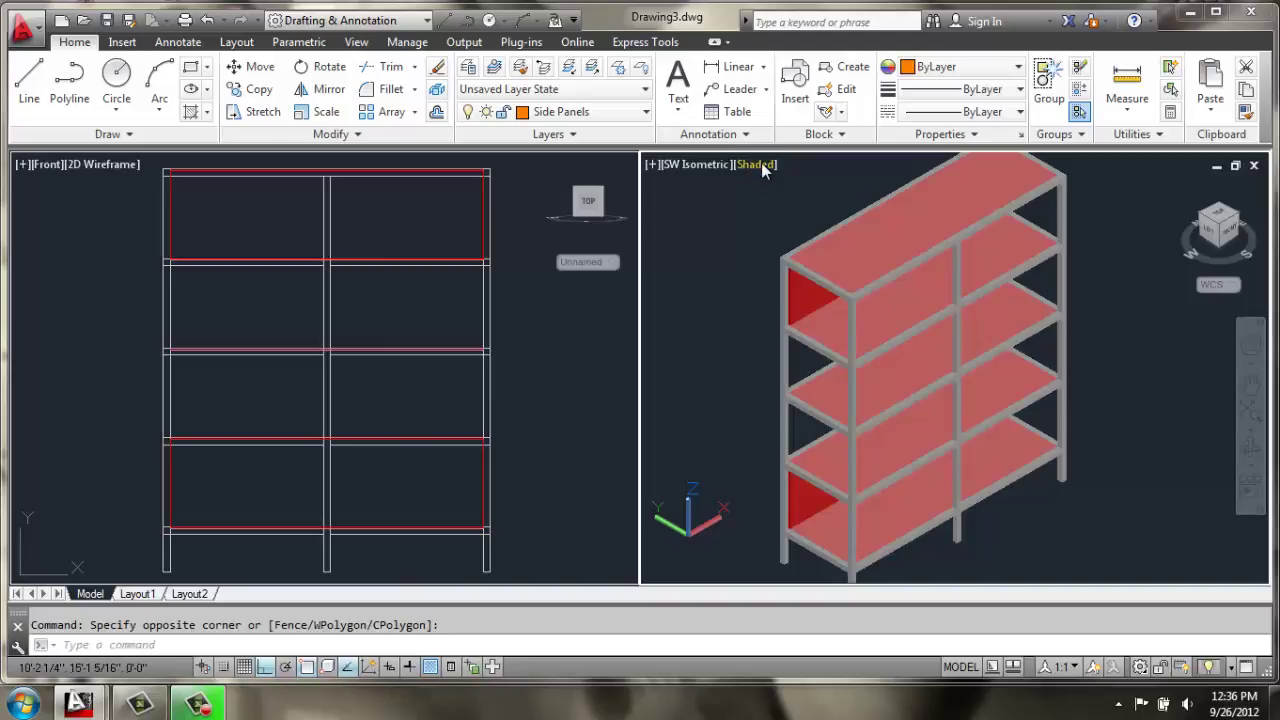
click(758, 166)
click(832, 214)
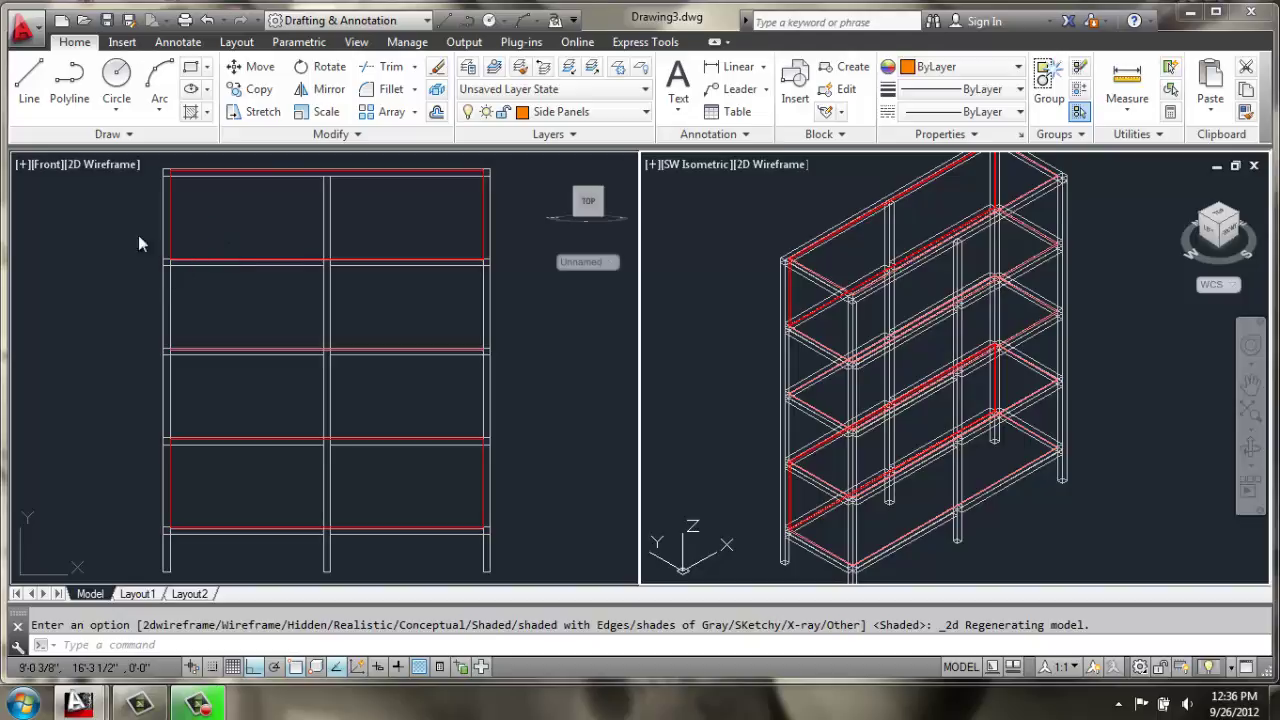
- Switch the left viewport to the Left view and frame the full shelf side
click(52, 178)
click(48, 166)
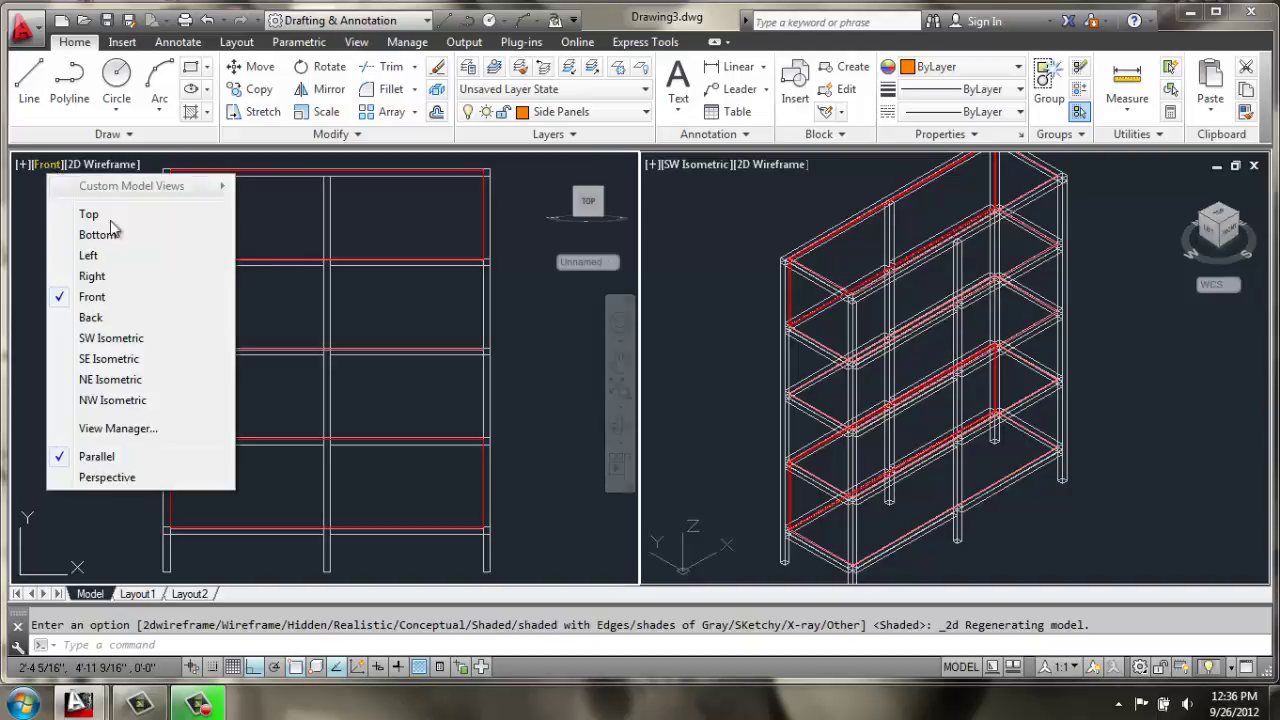
click(106, 257)
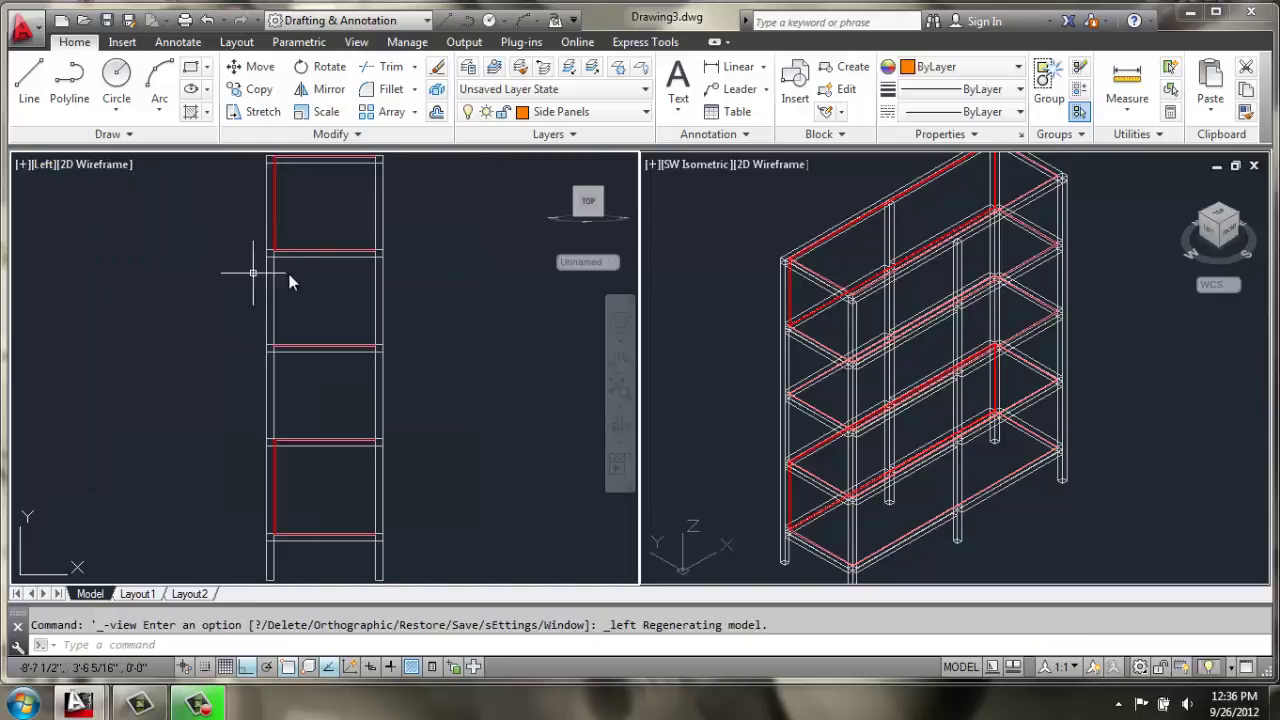
scroll(345, 240, up, 6)
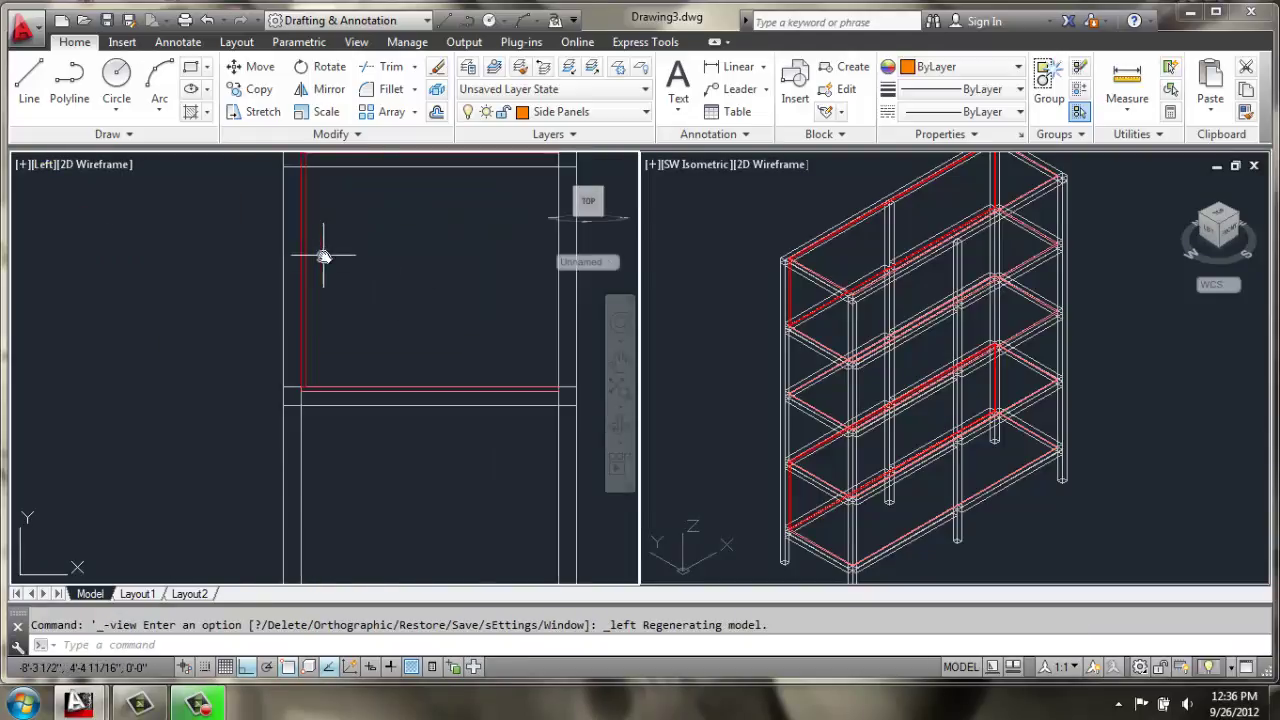
middle_drag(330, 251, 298, 333)
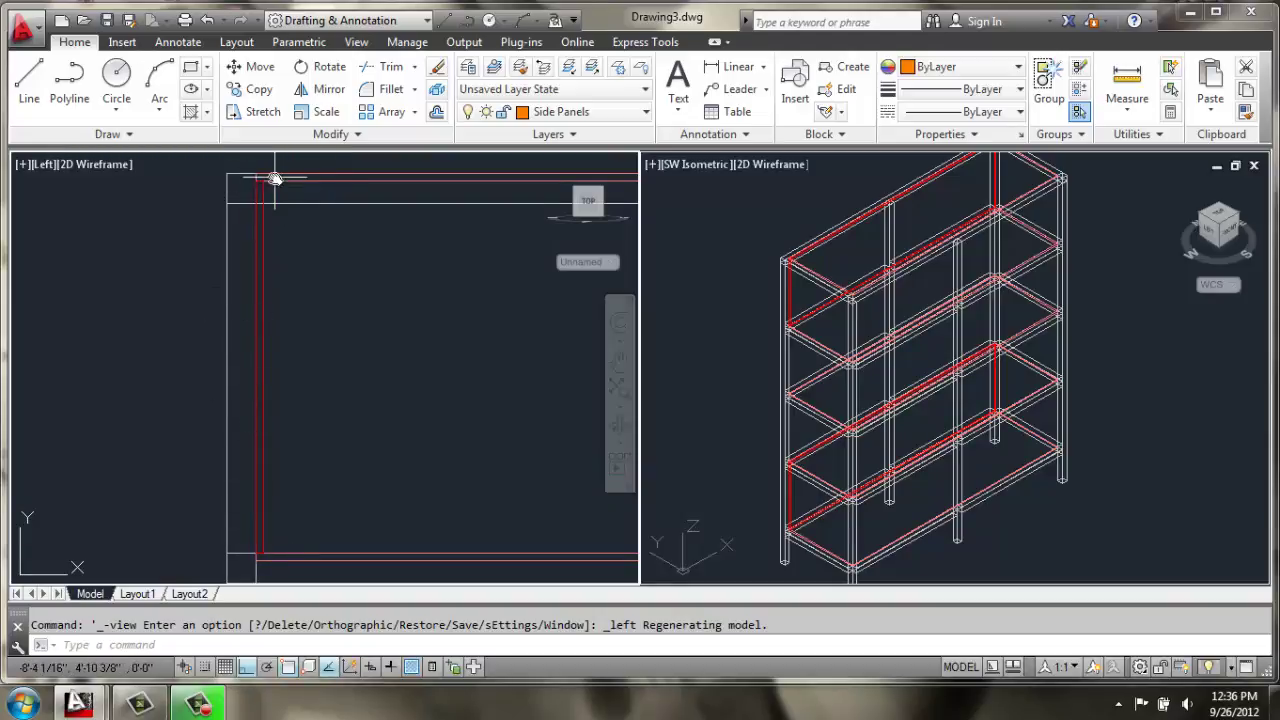
scroll(276, 460, down, 3)
middle_drag(266, 440, 324, 254)
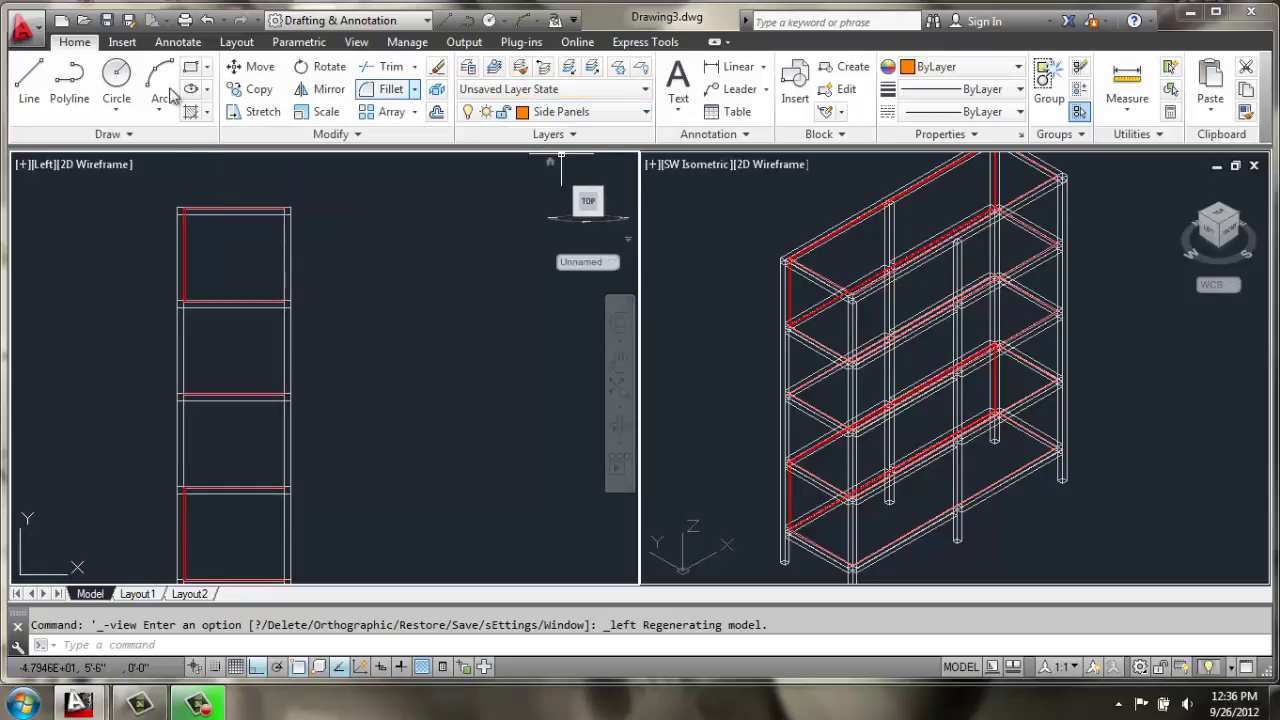
- Draw a polyline 1'1.75 across and 1'0.75 down, then a corner in line with the start
click(76, 80)
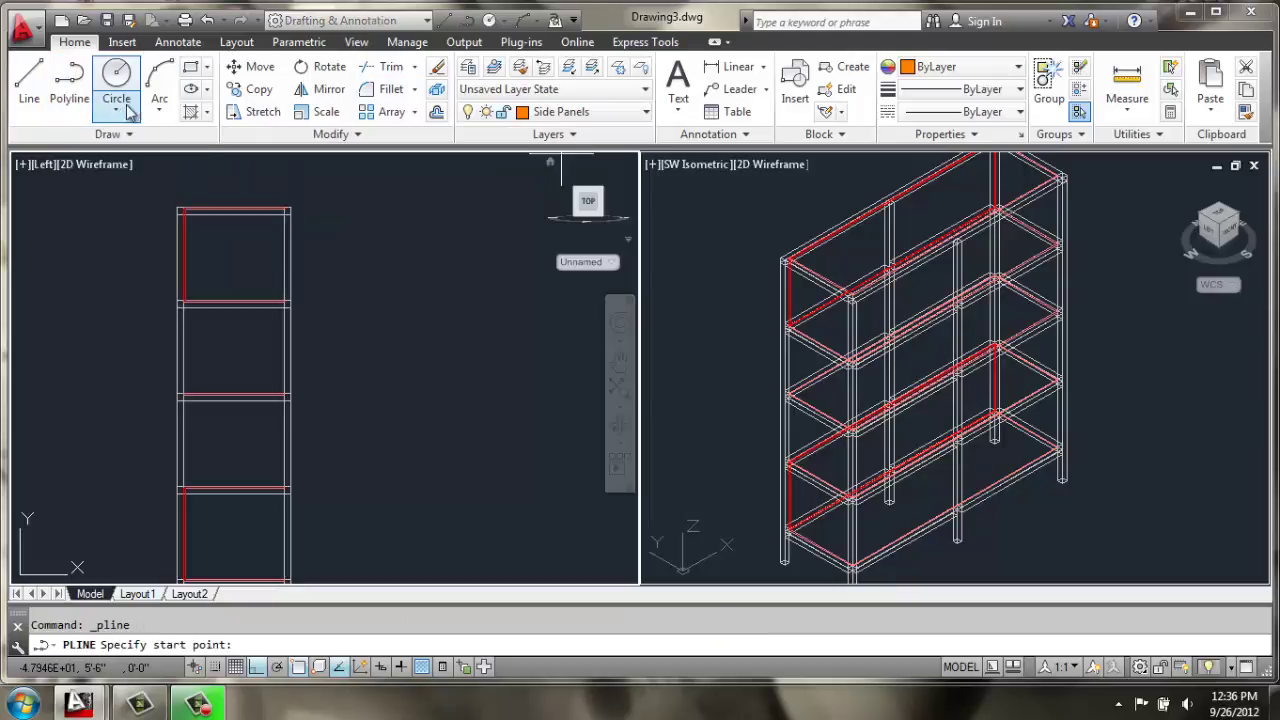
scroll(300, 213, up, 4)
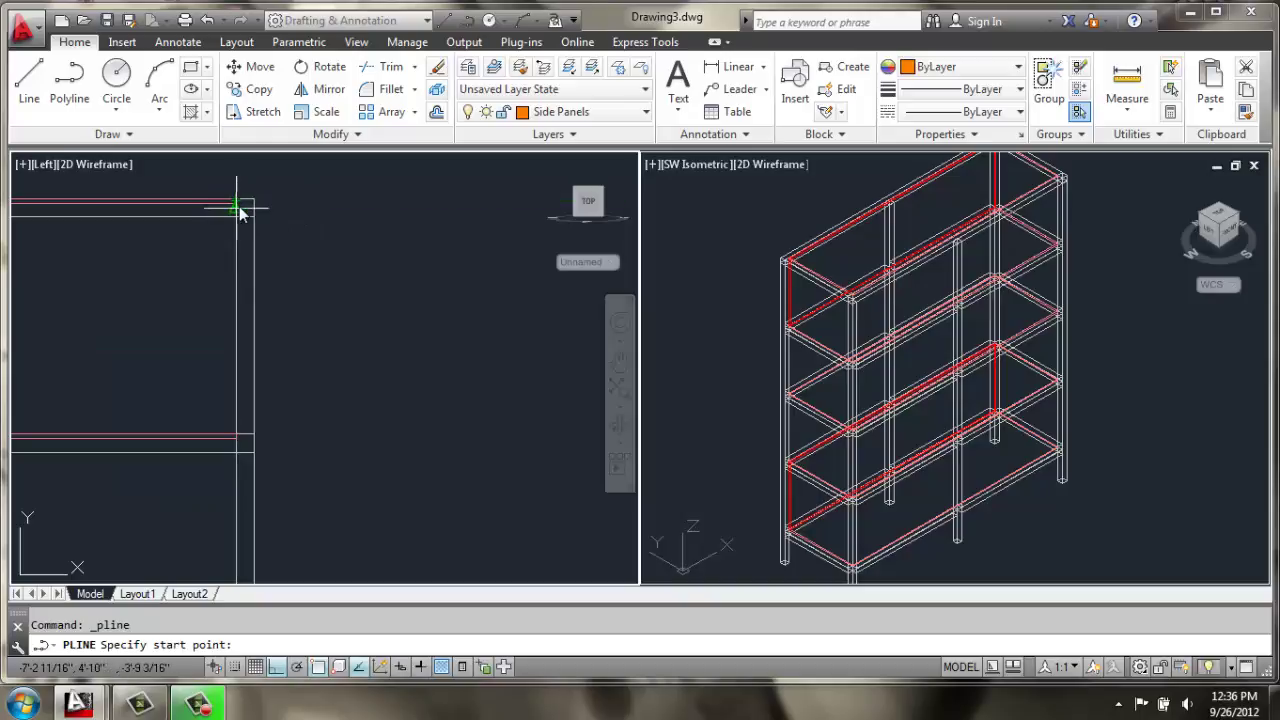
click(380, 207)
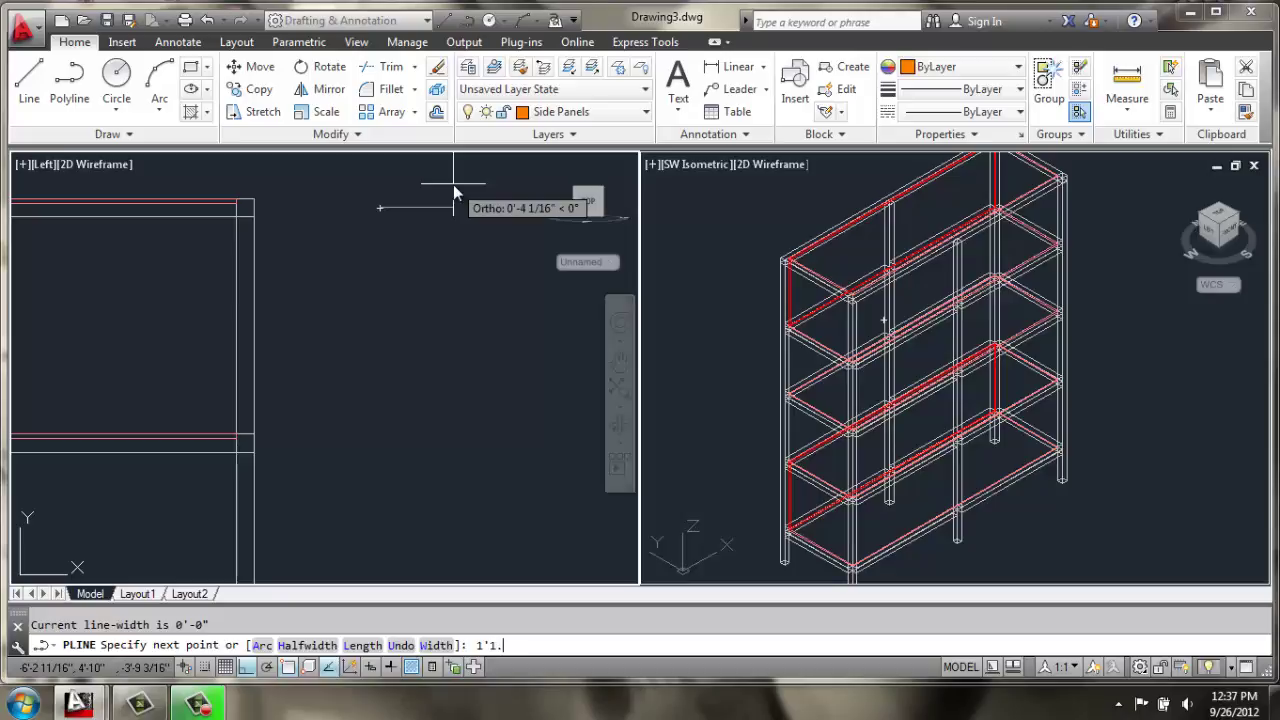
key(Return)
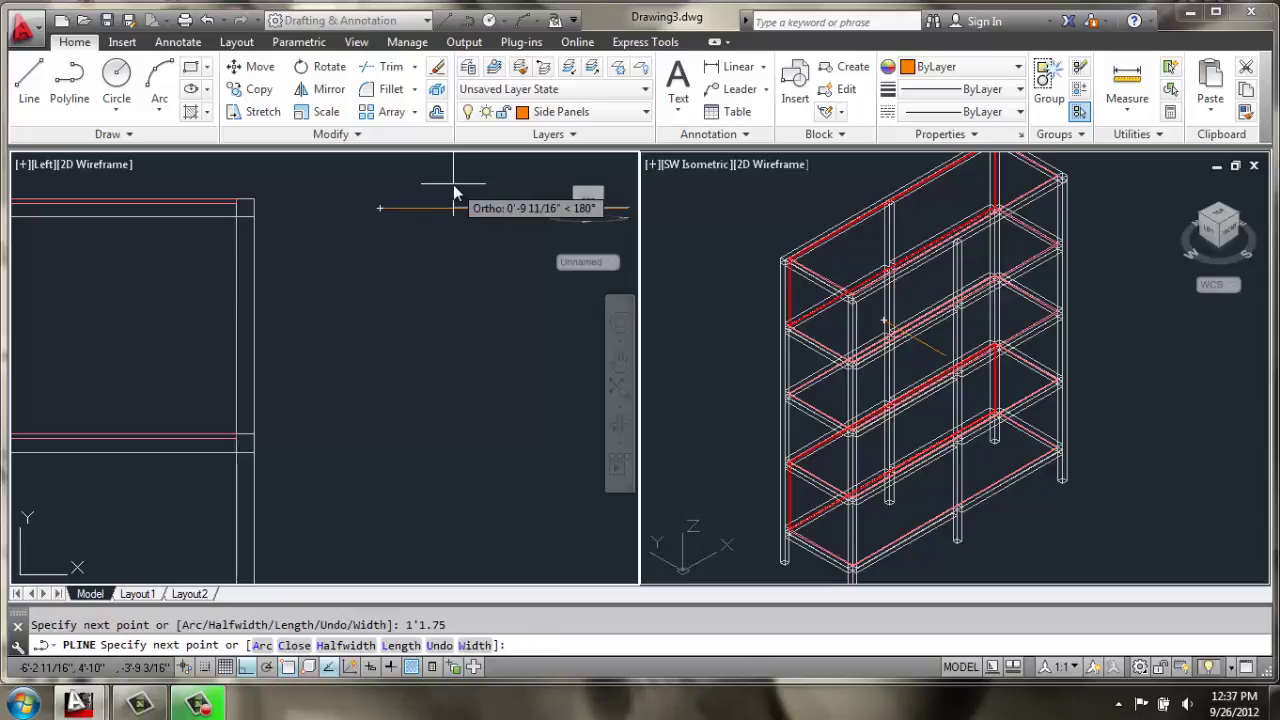
middle_drag(399, 333, 317, 320)
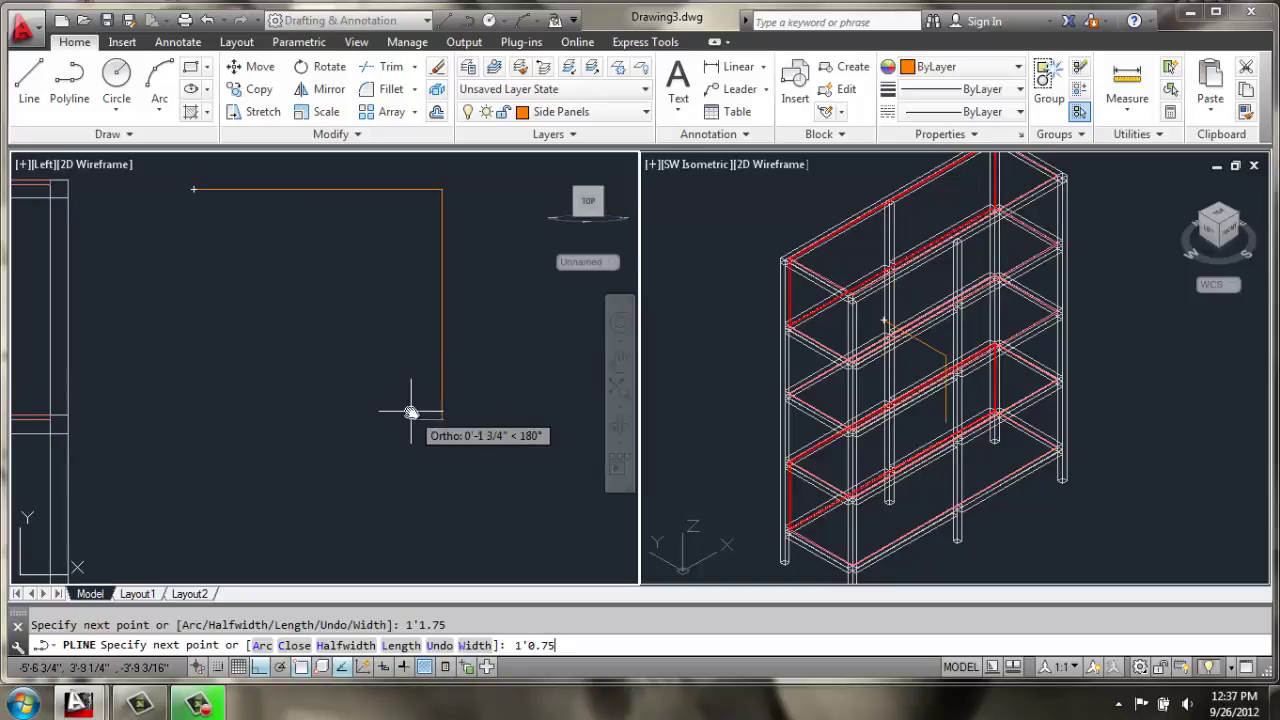
key(Return)
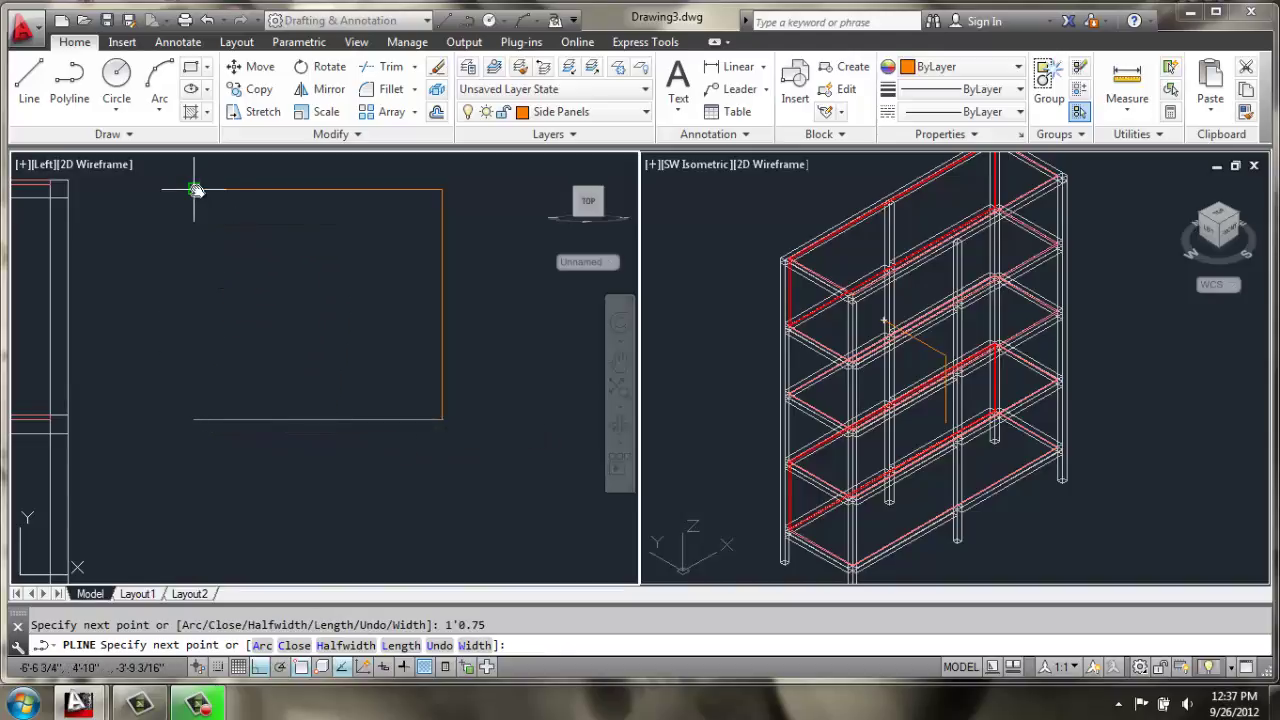
click(195, 190)
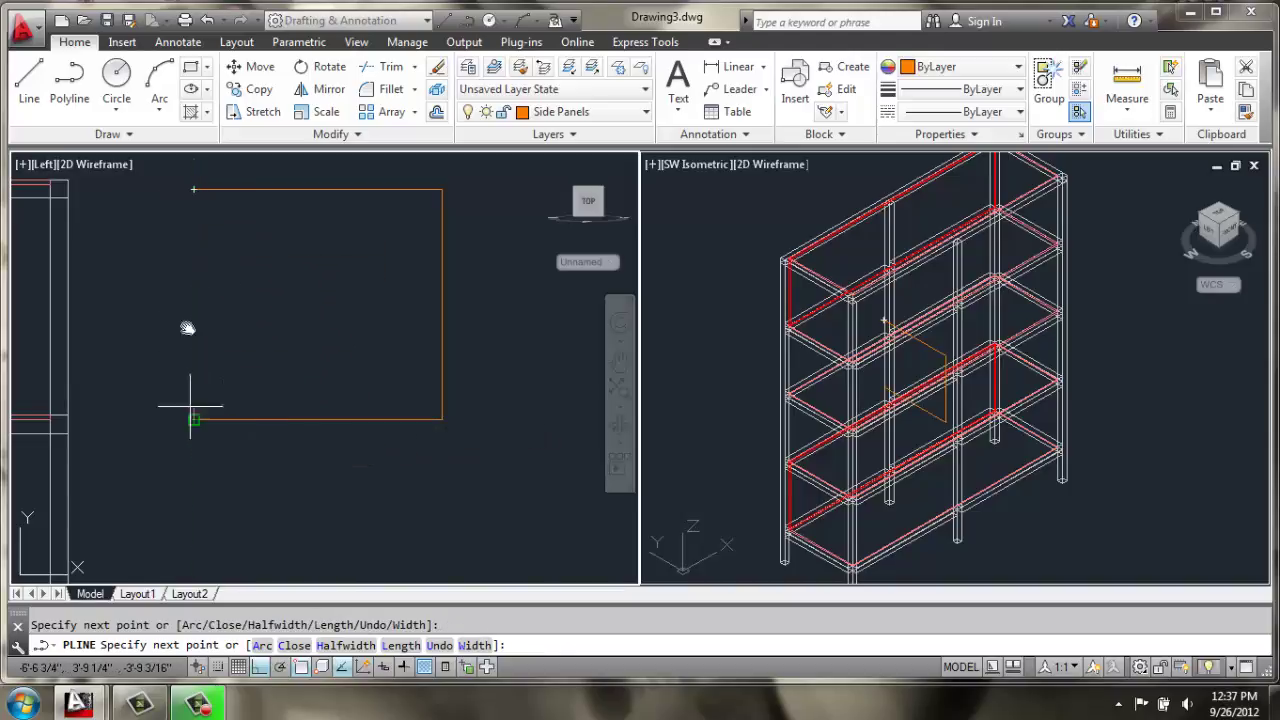
- Close the orange polyline with C and extrude it 0.25 thick using EXTRUDE
text(c)
key(Return)
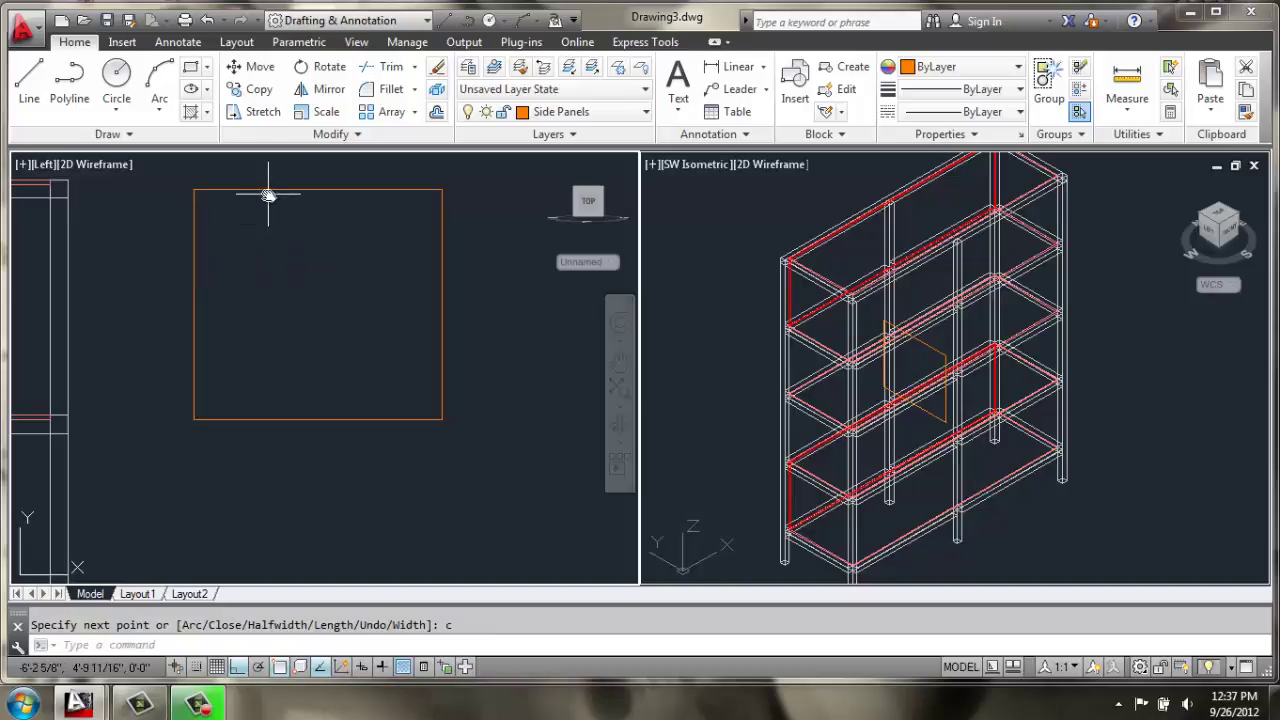
text(ext)
key(Return)
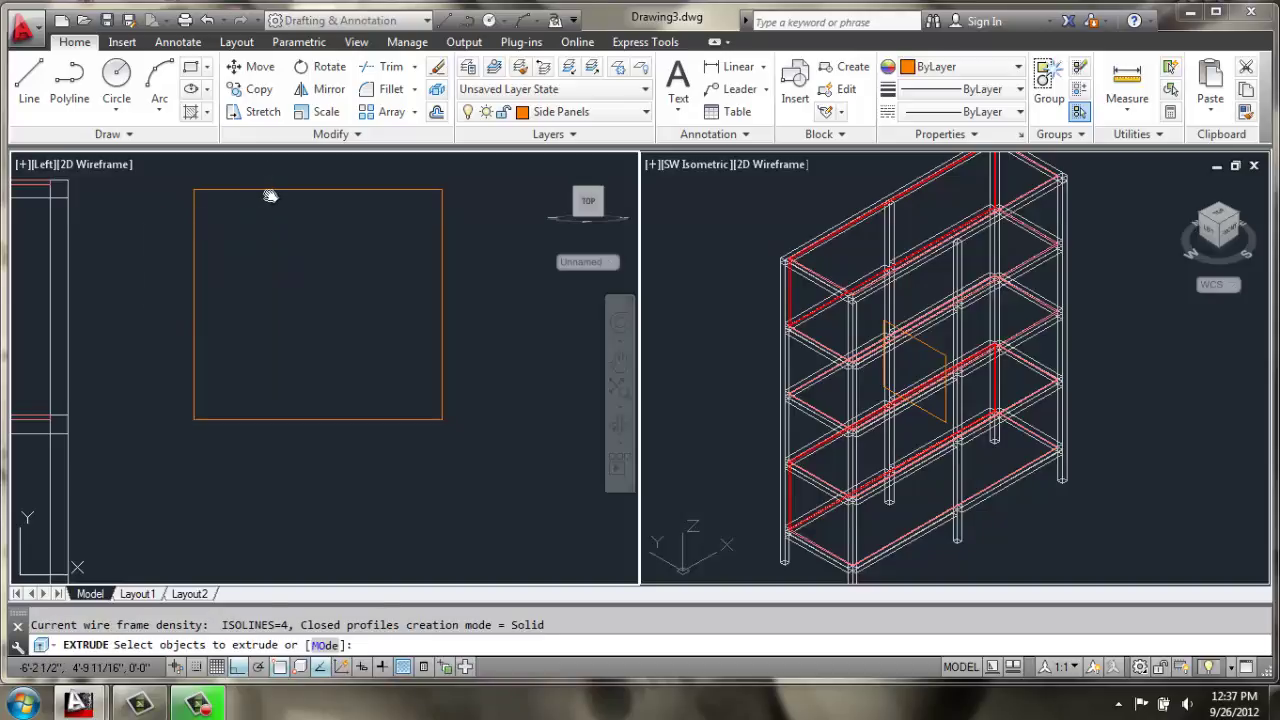
click(265, 190)
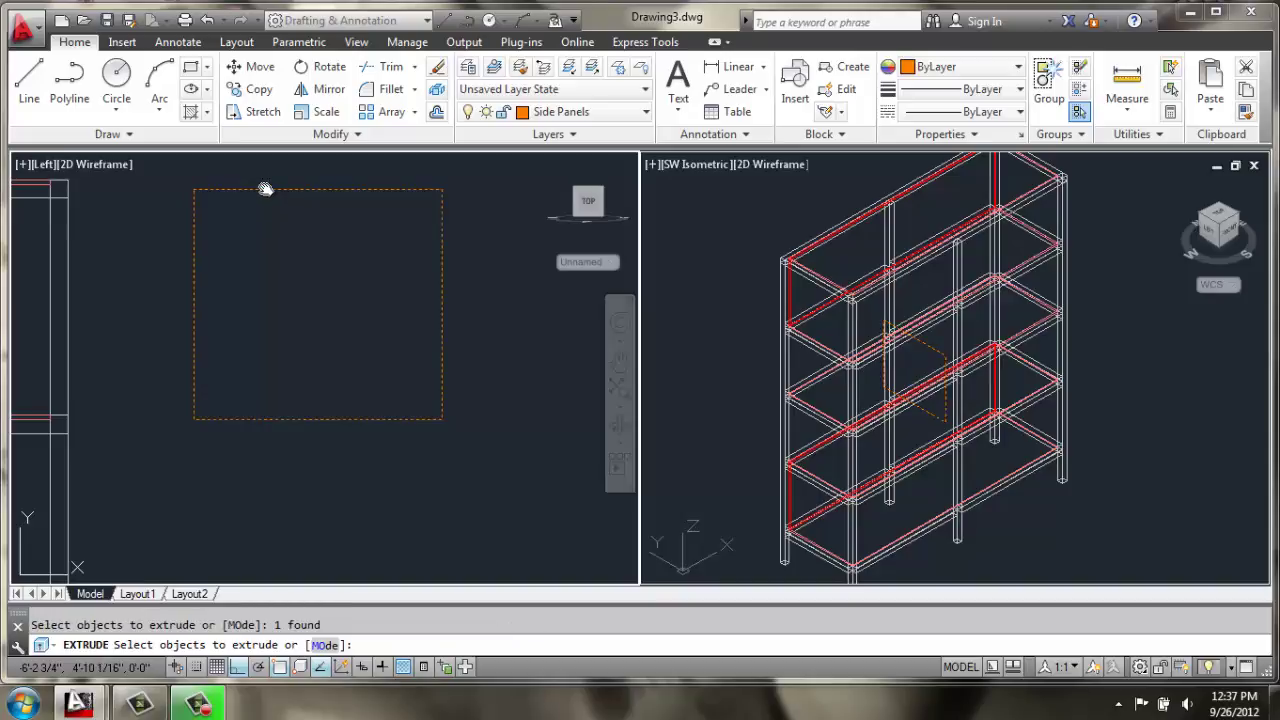
key(Return)
key(Return)
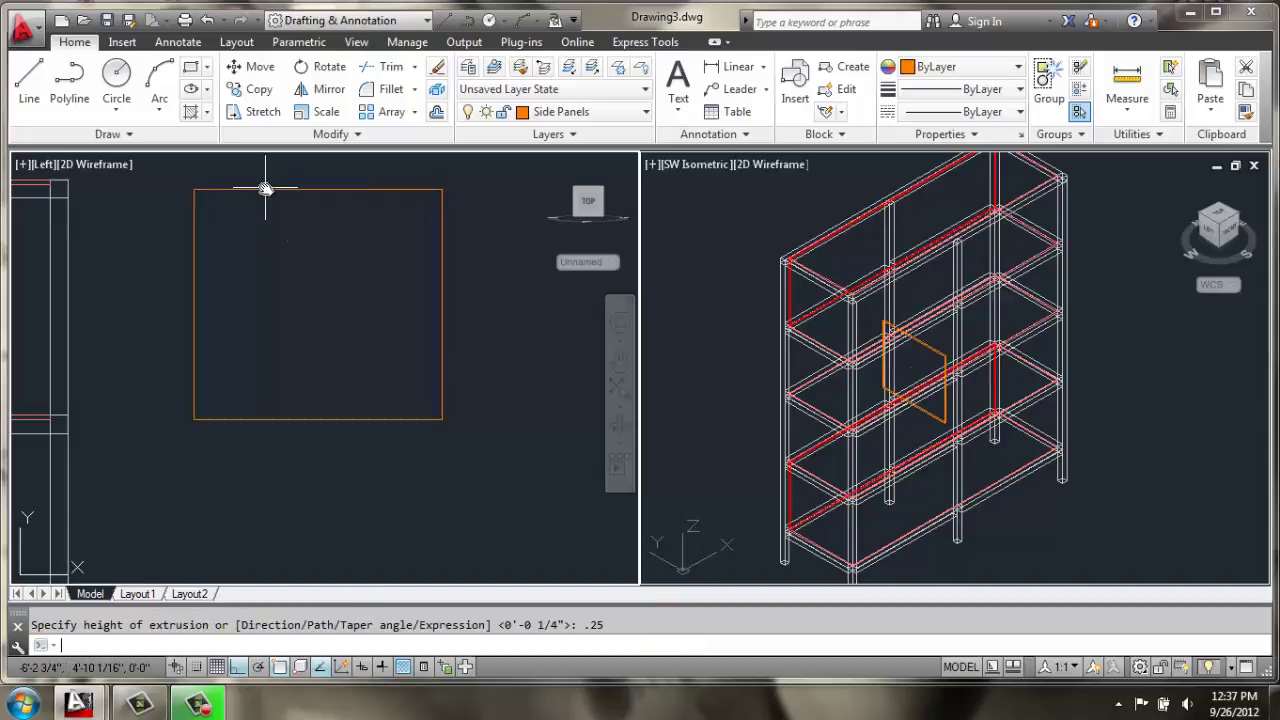
- Zoom and pan the SW Isometric viewport onto the new panel at the frame corner
click(693, 350)
scroll(846, 258, up, 5)
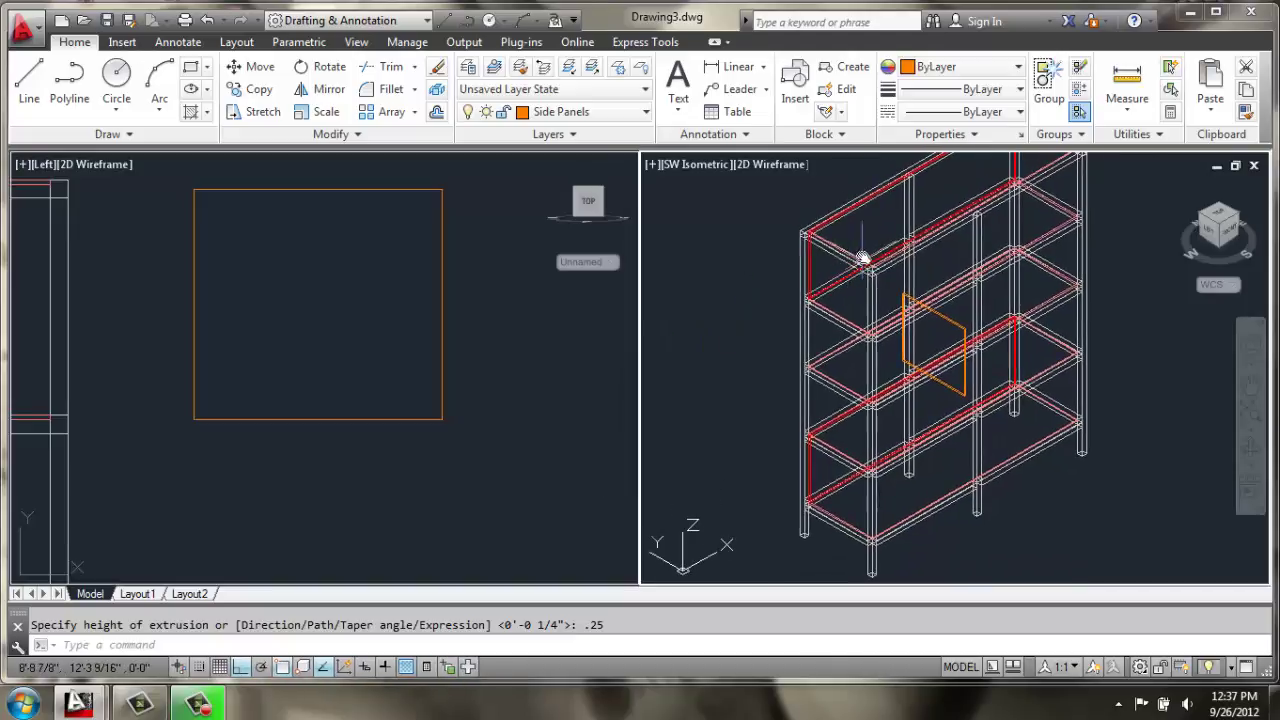
middle_drag(862, 287, 928, 375)
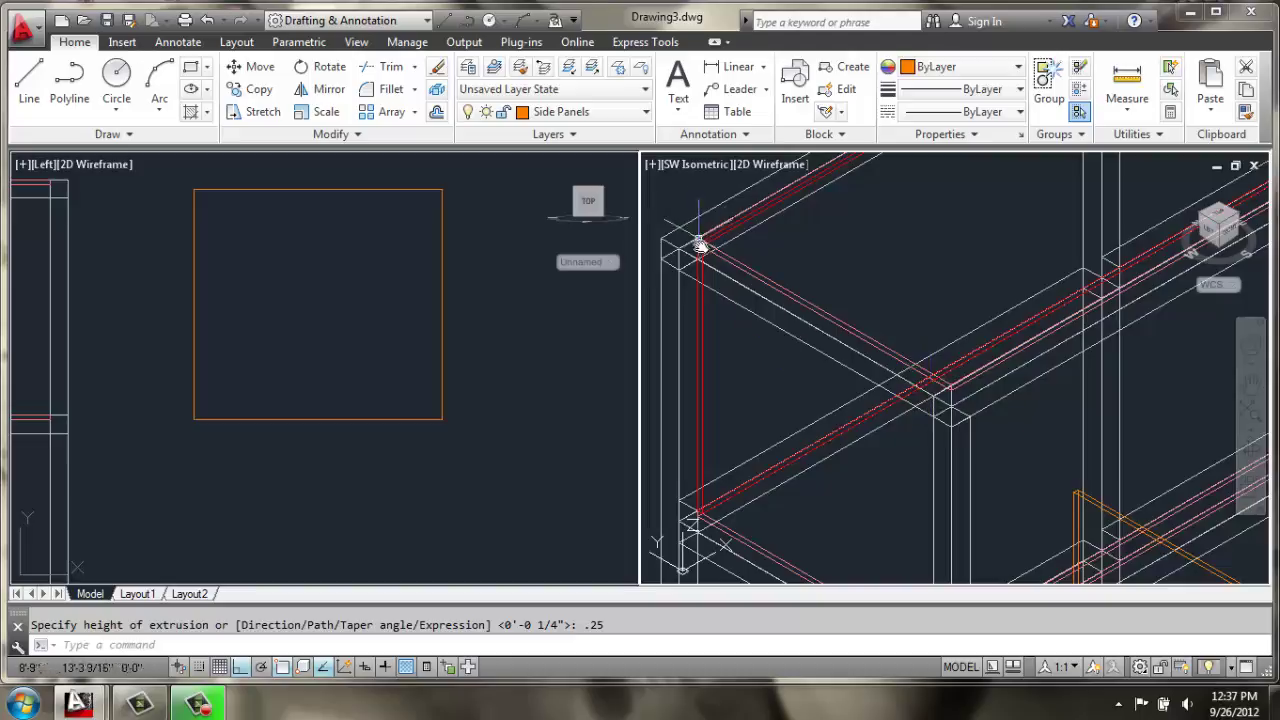
scroll(700, 245, up, 2)
scroll(711, 213, up, 3)
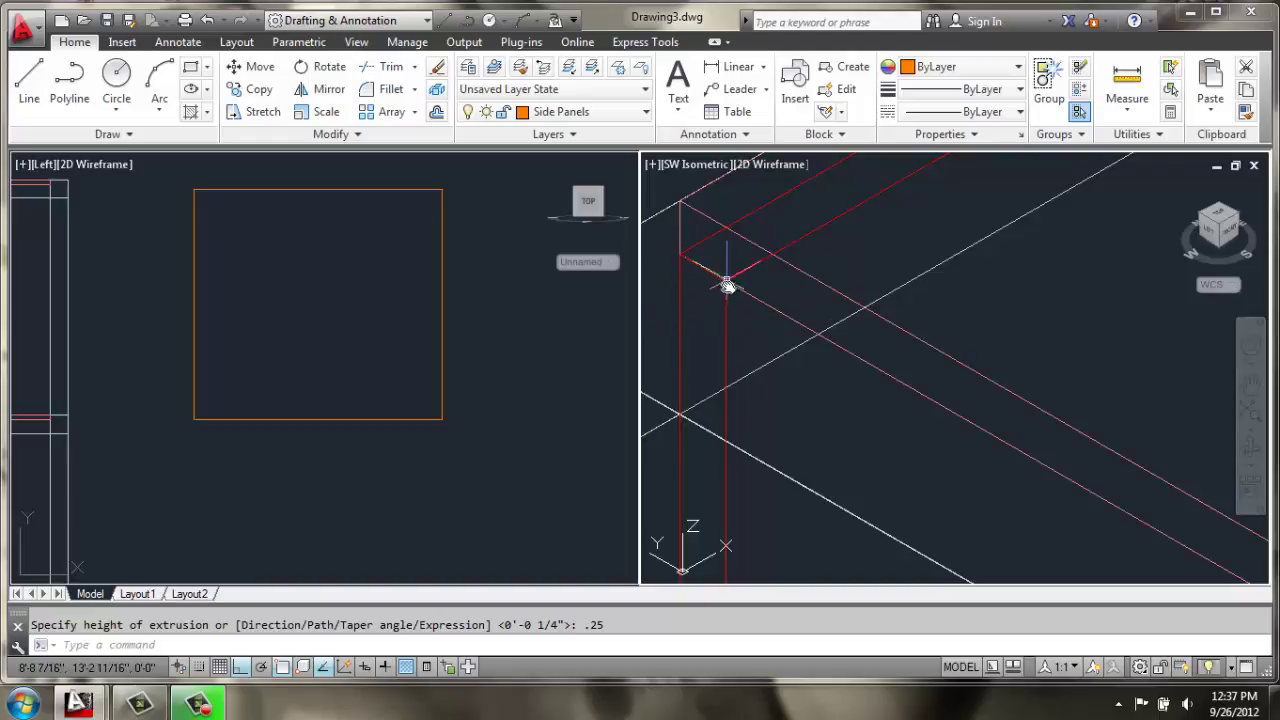
scroll(727, 287, down, 3)
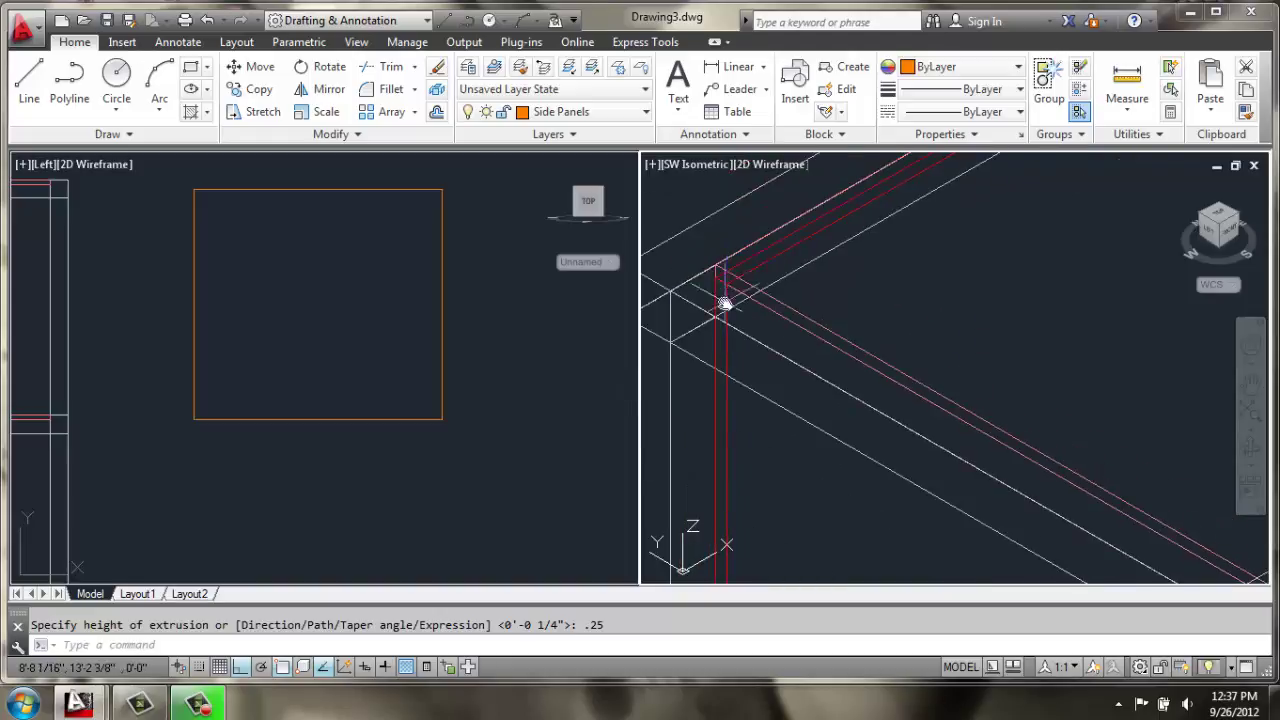
scroll(846, 354, down, 3)
middle_drag(846, 354, 847, 291)
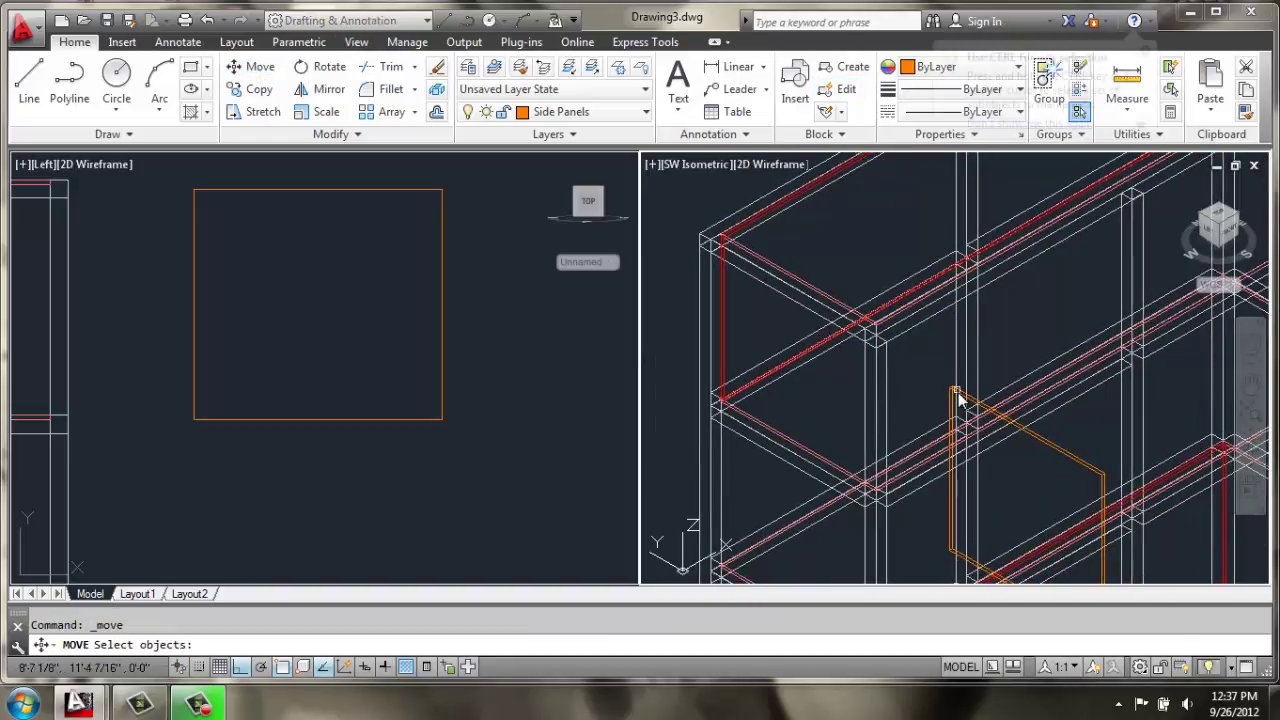
- Move the orange side panel from its top corner onto the end frame's corner
scroll(920, 398, up, 4)
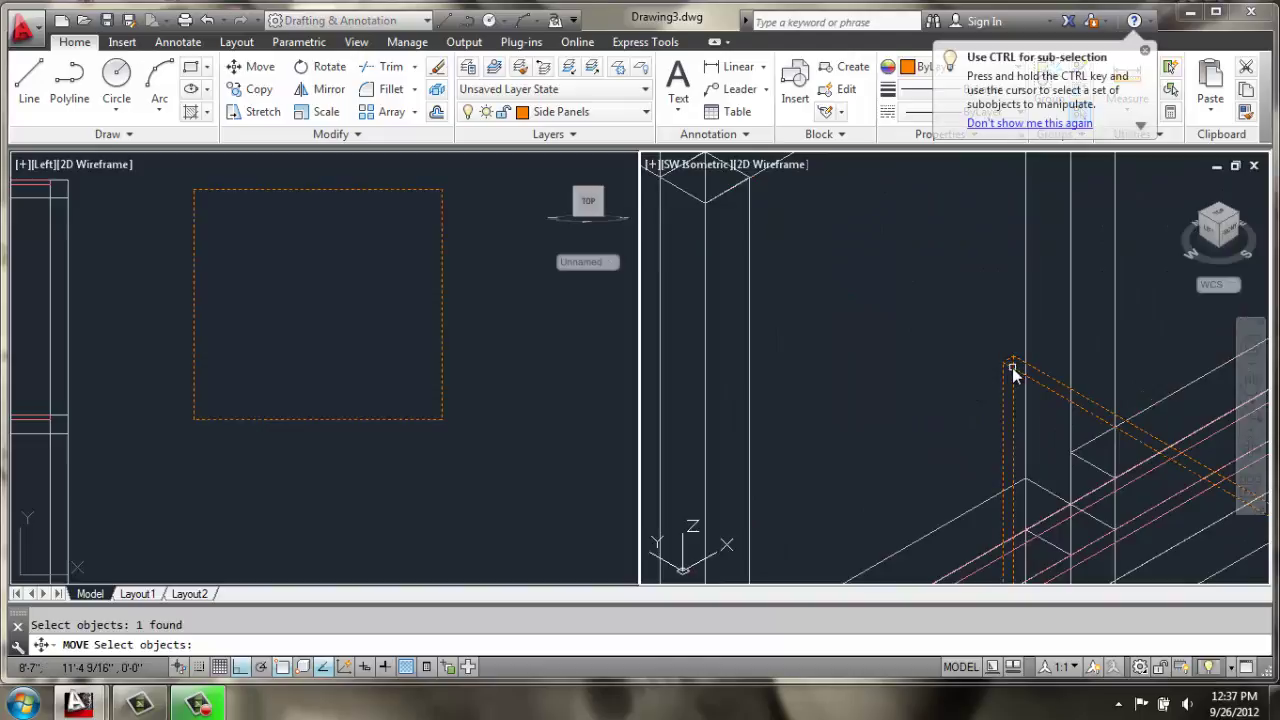
key(Return)
scroll(995, 366, up, 3)
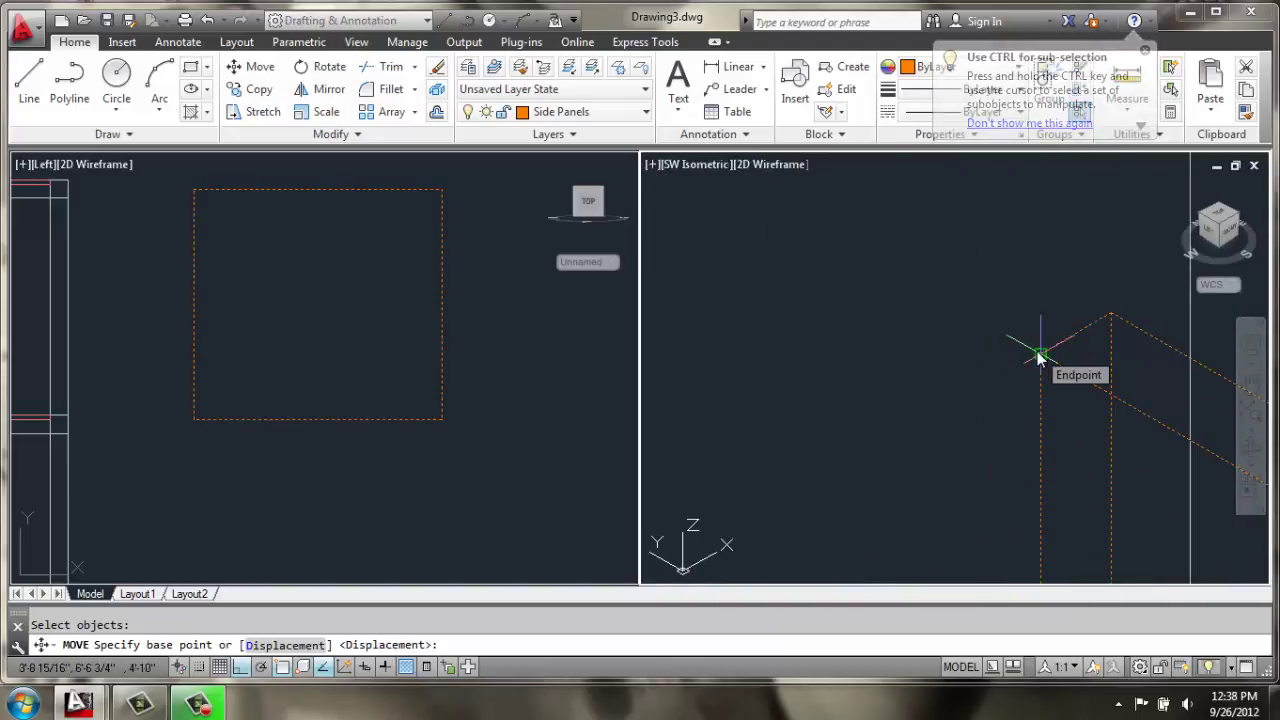
click(1039, 354)
scroll(1037, 351, down, 2)
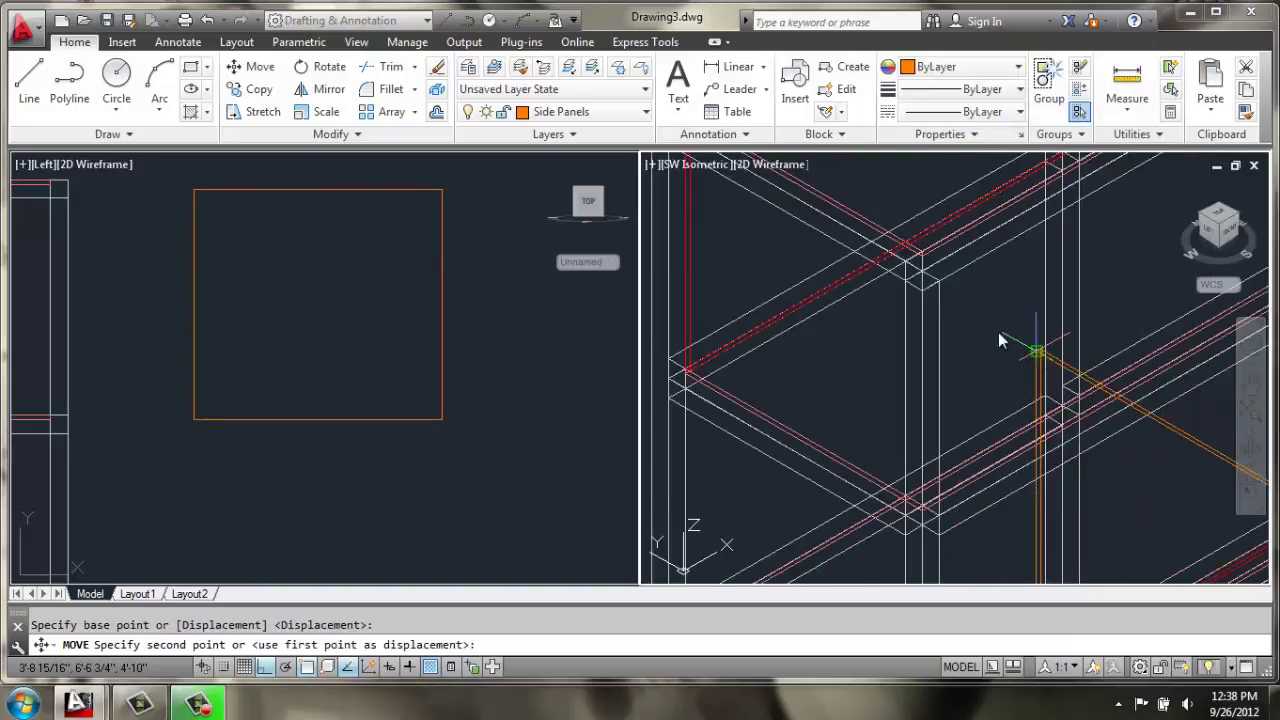
middle_drag(987, 326, 892, 393)
scroll(878, 302, up, 3)
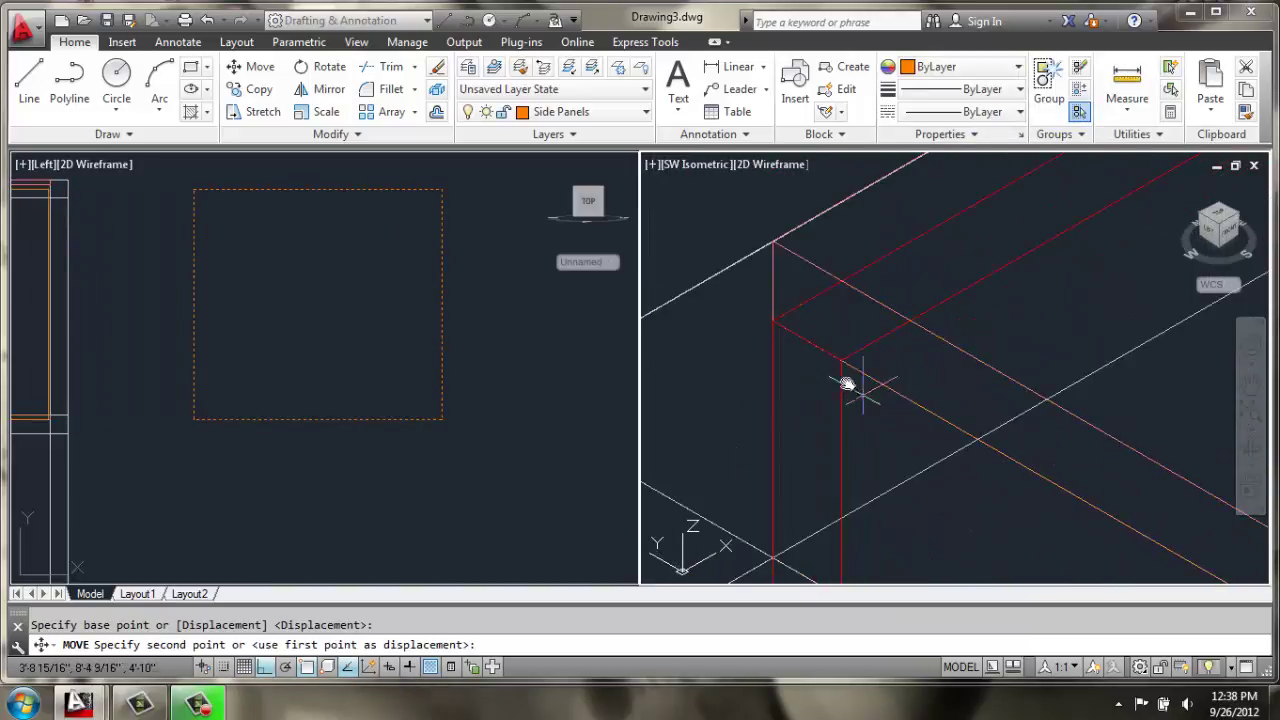
click(841, 358)
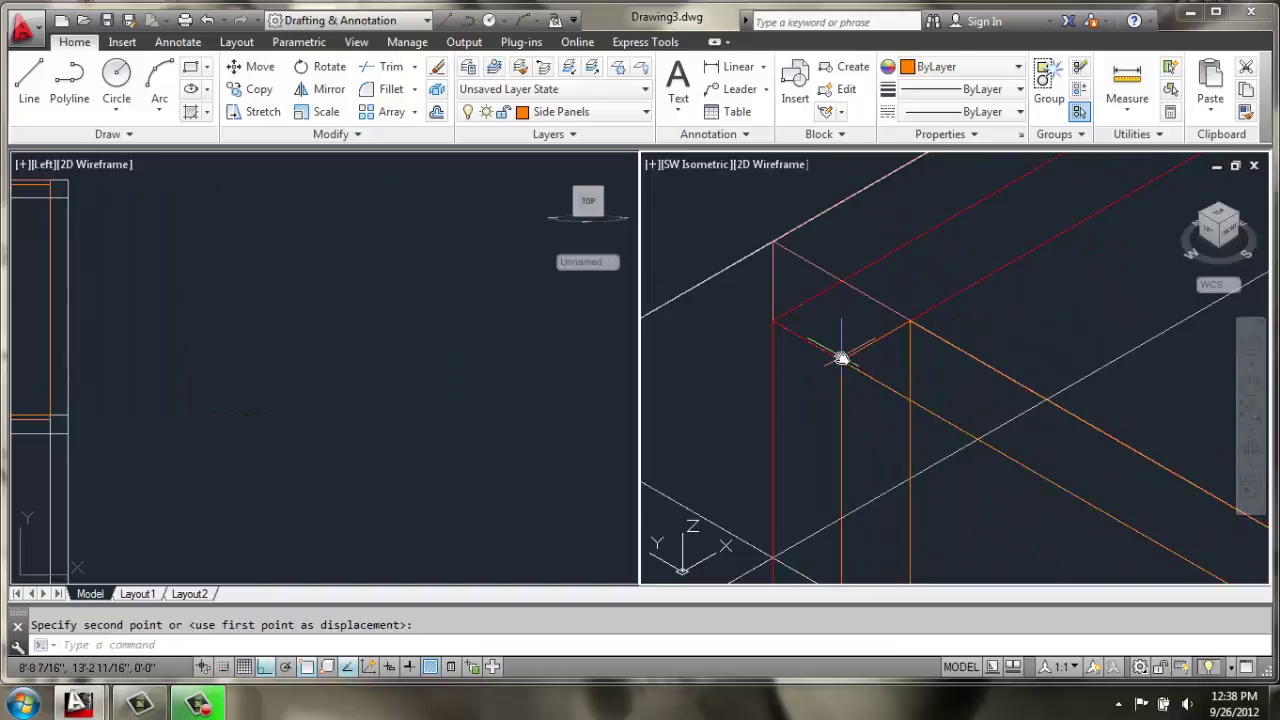
- Recentre the frame in the left viewport and reframe the panel in the isometric view
click(428, 371)
scroll(114, 363, down, 1)
middle_drag(114, 363, 424, 347)
scroll(401, 316, up, 3)
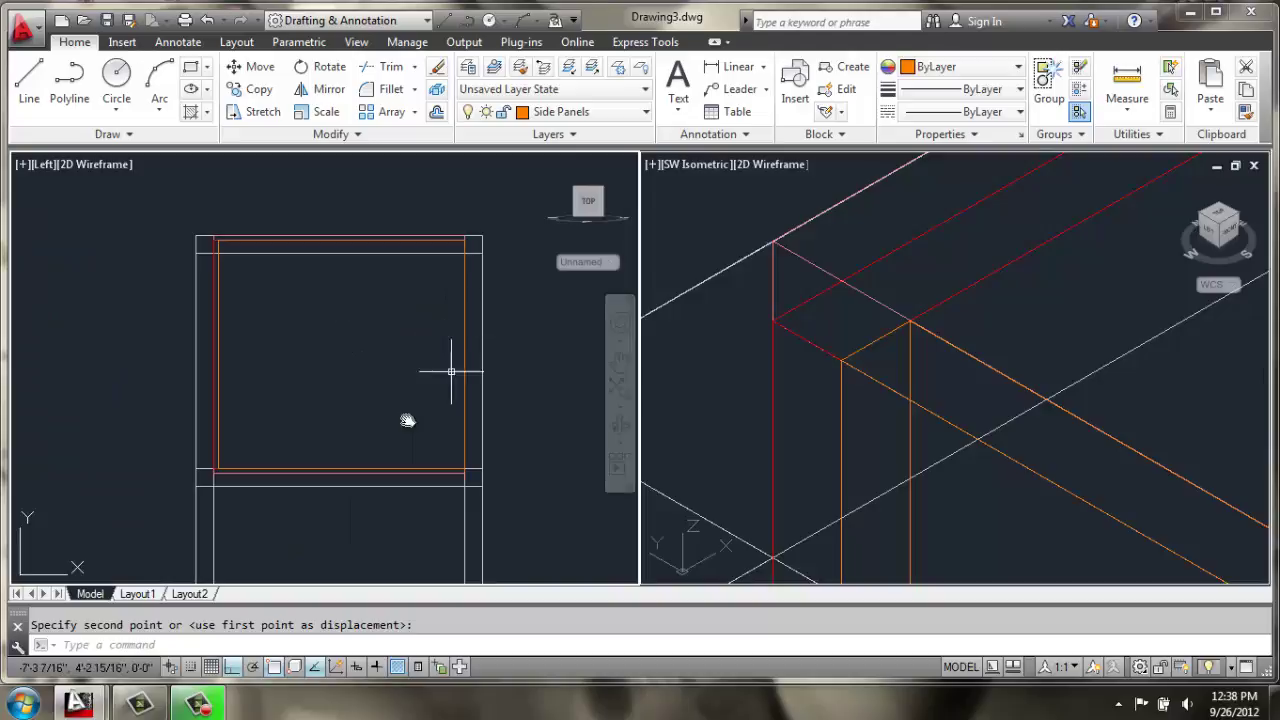
scroll(290, 258, up, 2)
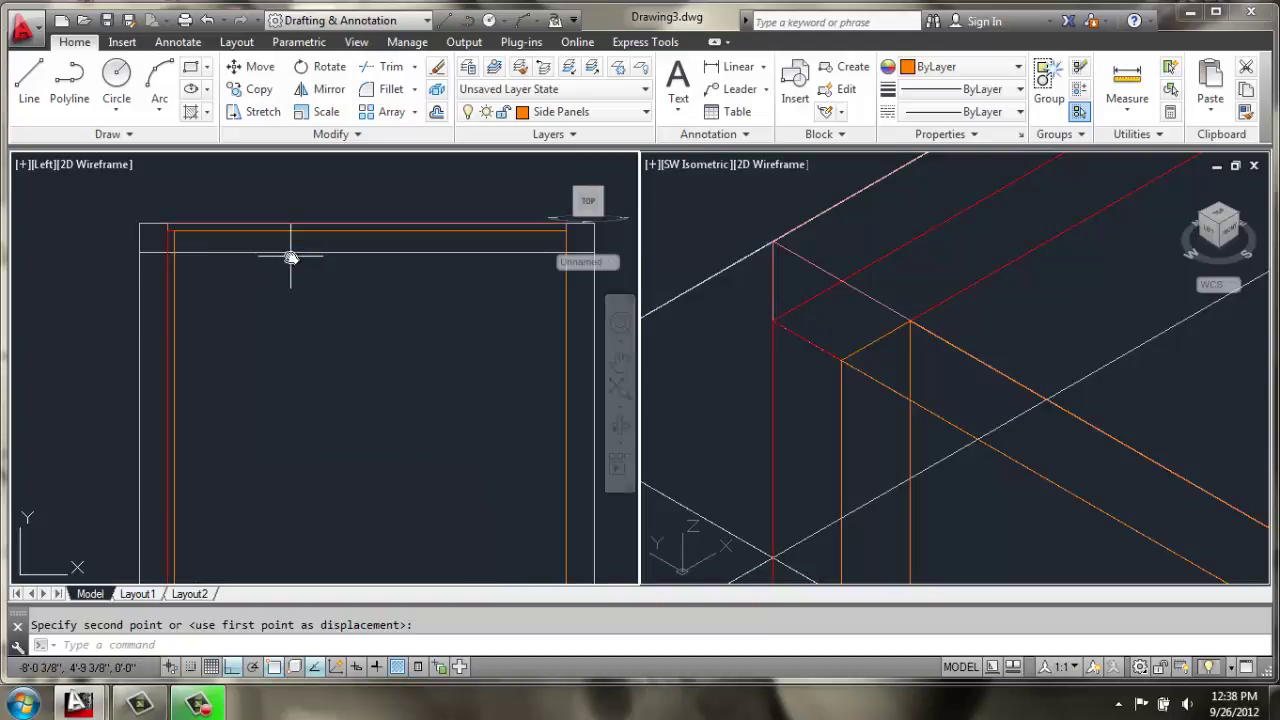
middle_drag(290, 258, 240, 208)
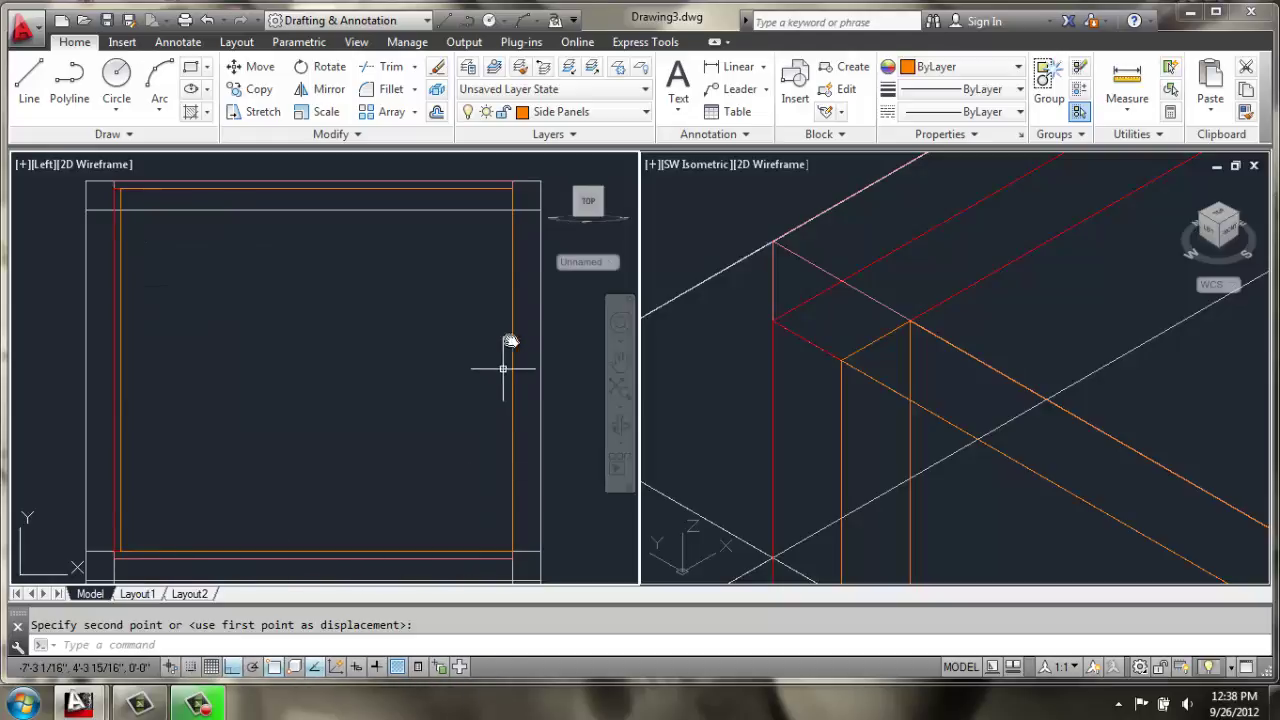
scroll(903, 334, down, 4)
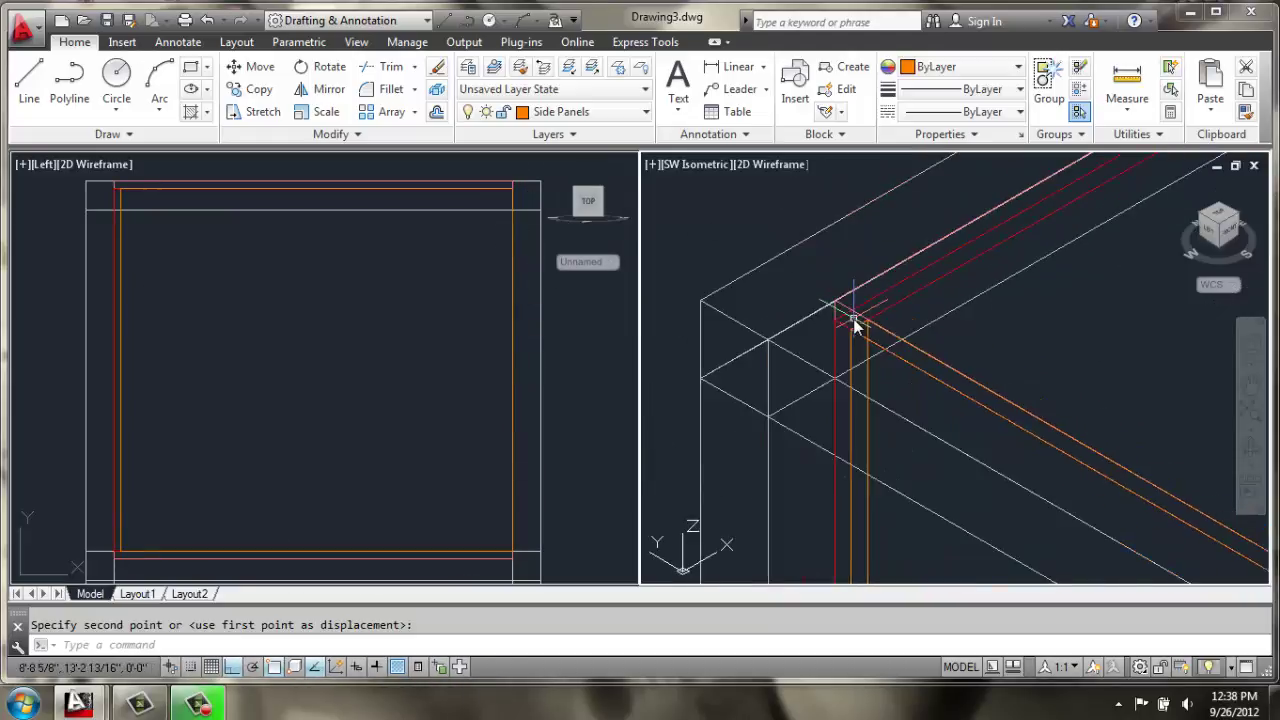
middle_drag(798, 296, 795, 294)
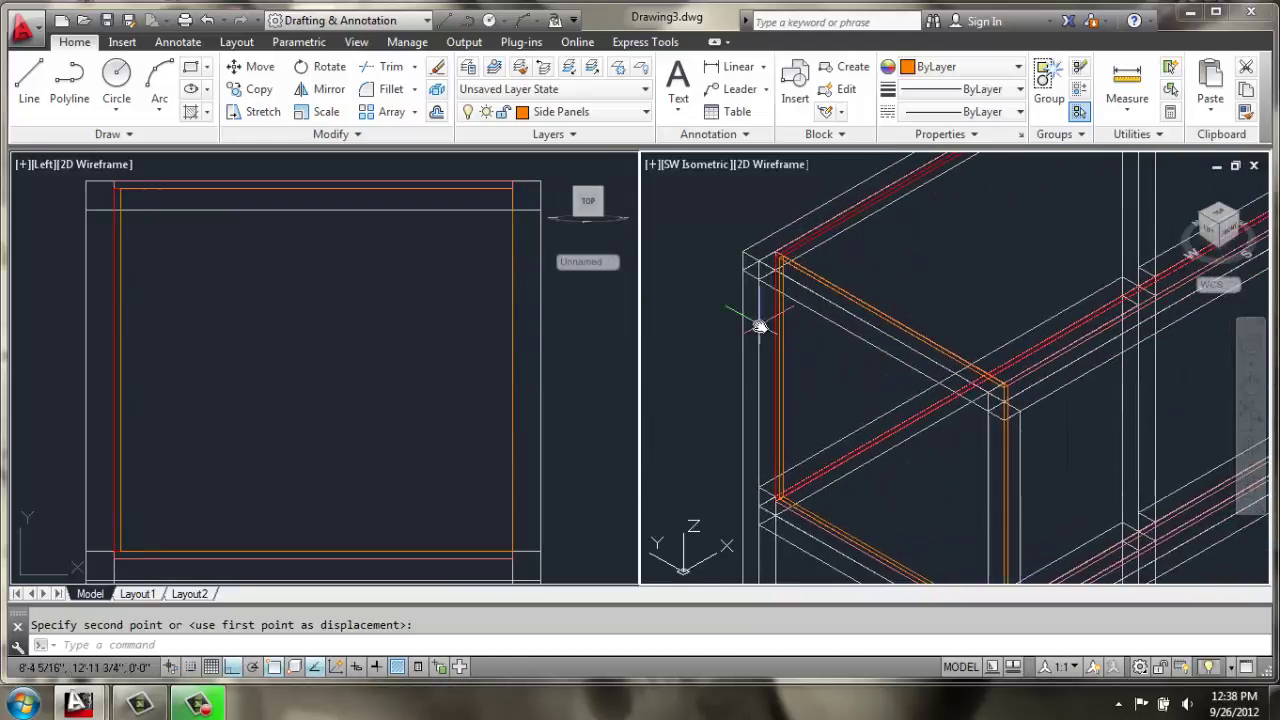
- Copy the orange side panel from its corner to the matching corner of another end bay
click(248, 89)
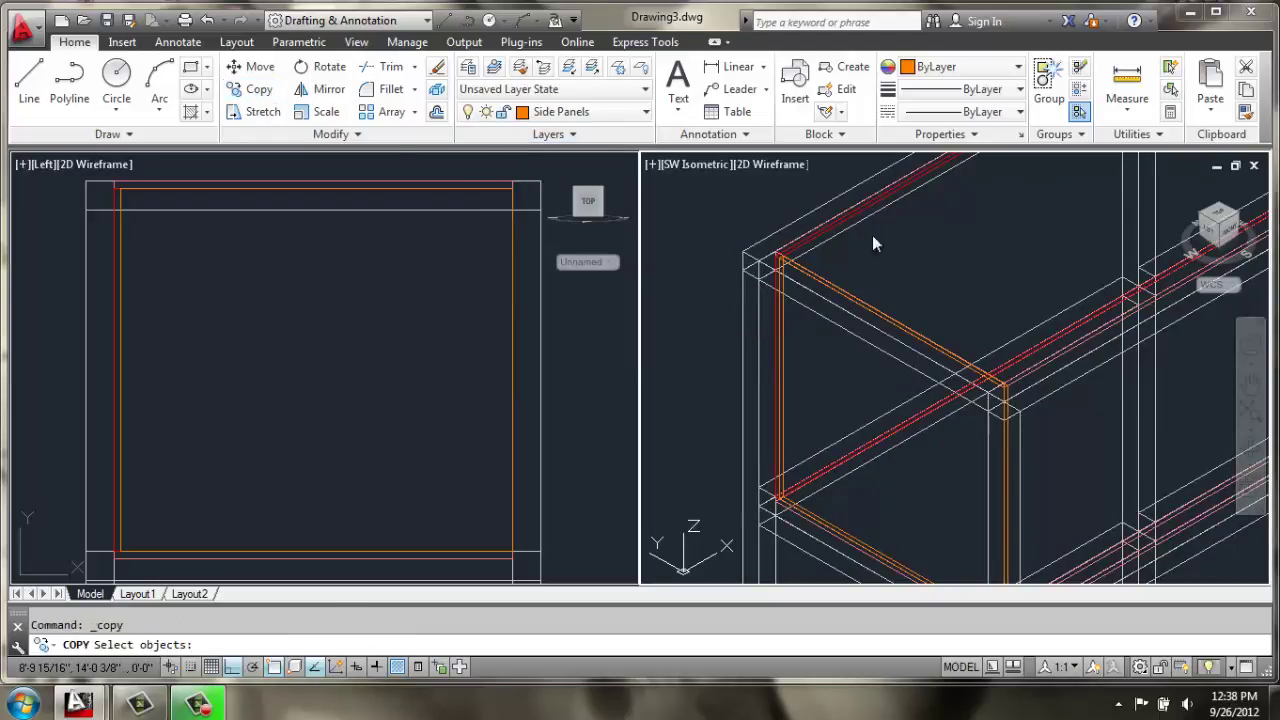
scroll(820, 286, up, 3)
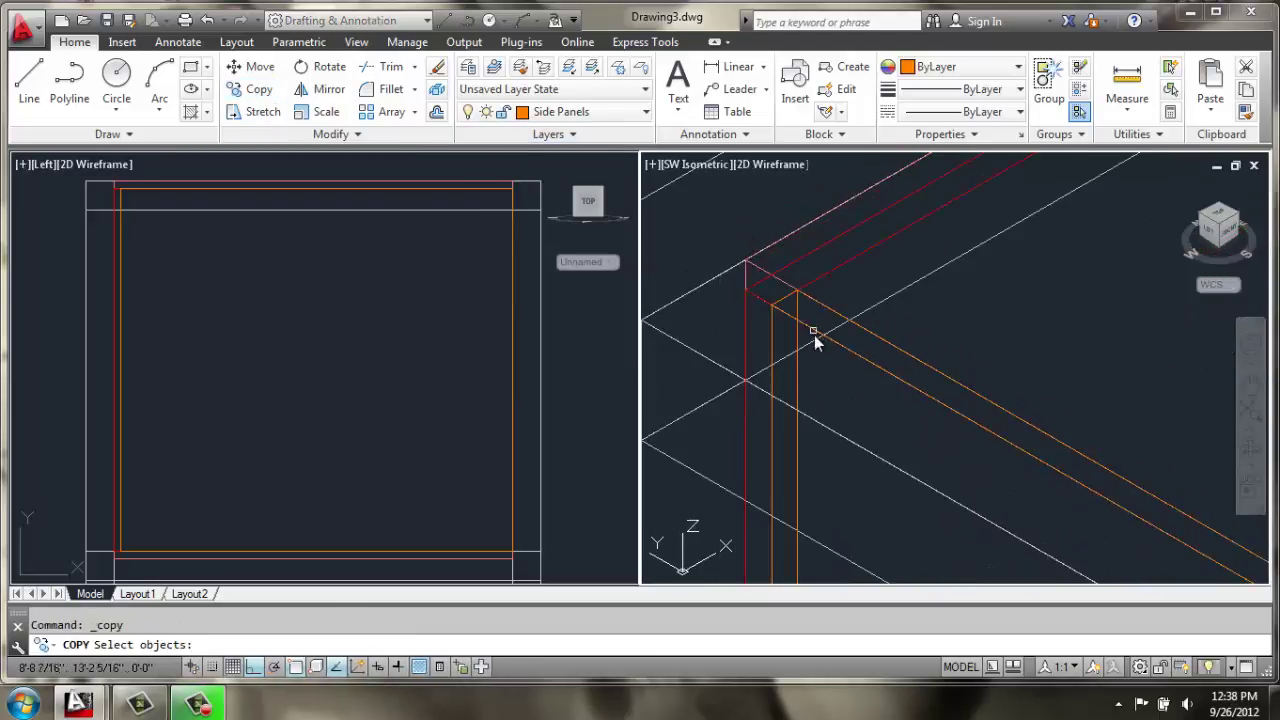
click(812, 334)
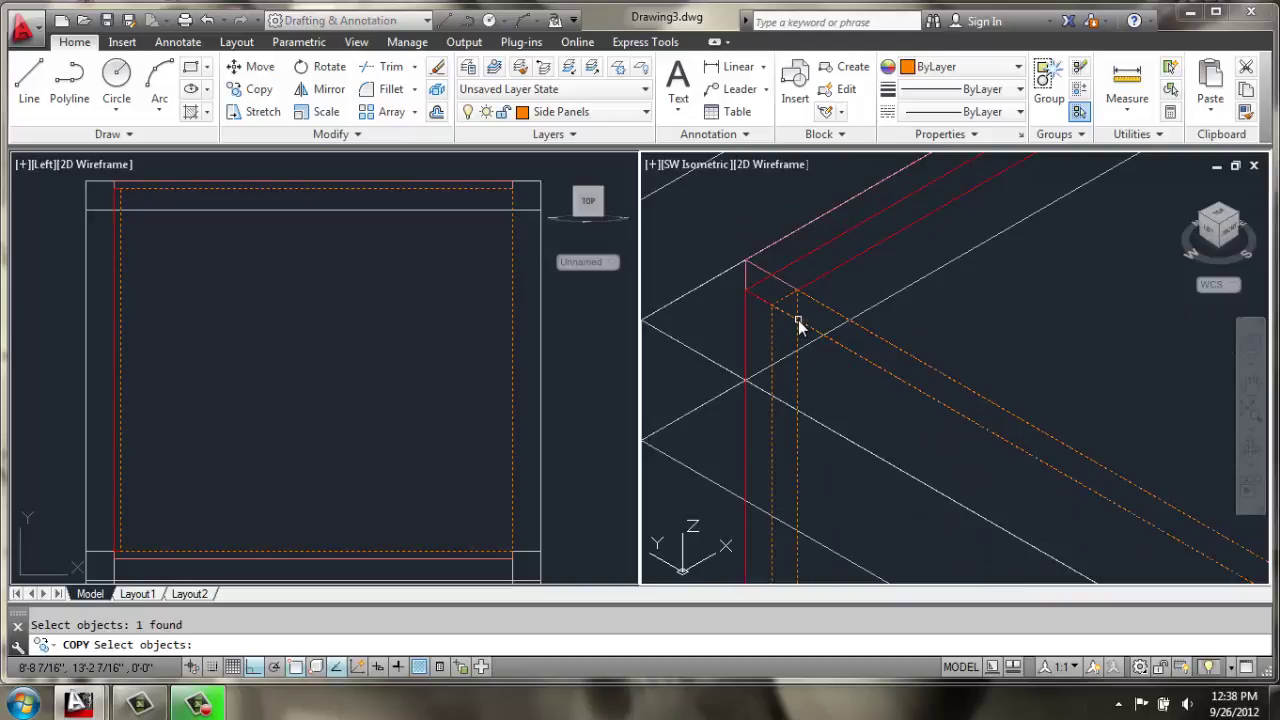
key(Return)
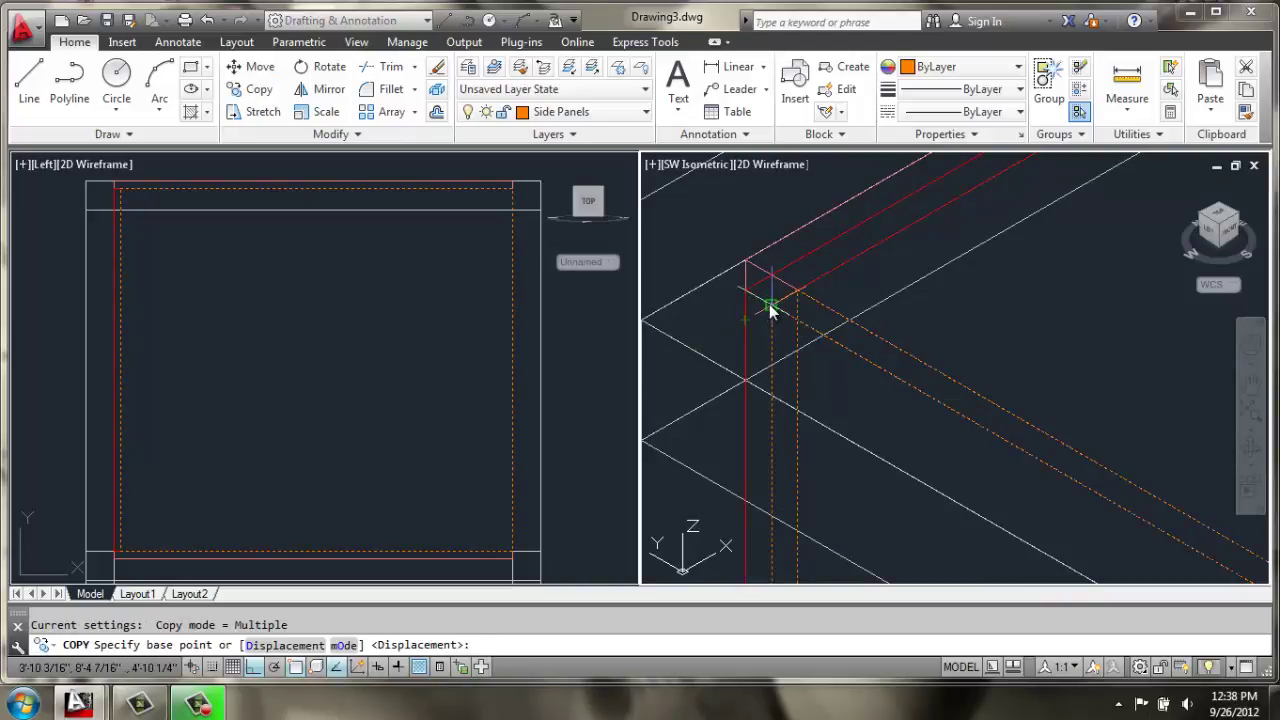
click(770, 305)
scroll(770, 305, down, 8)
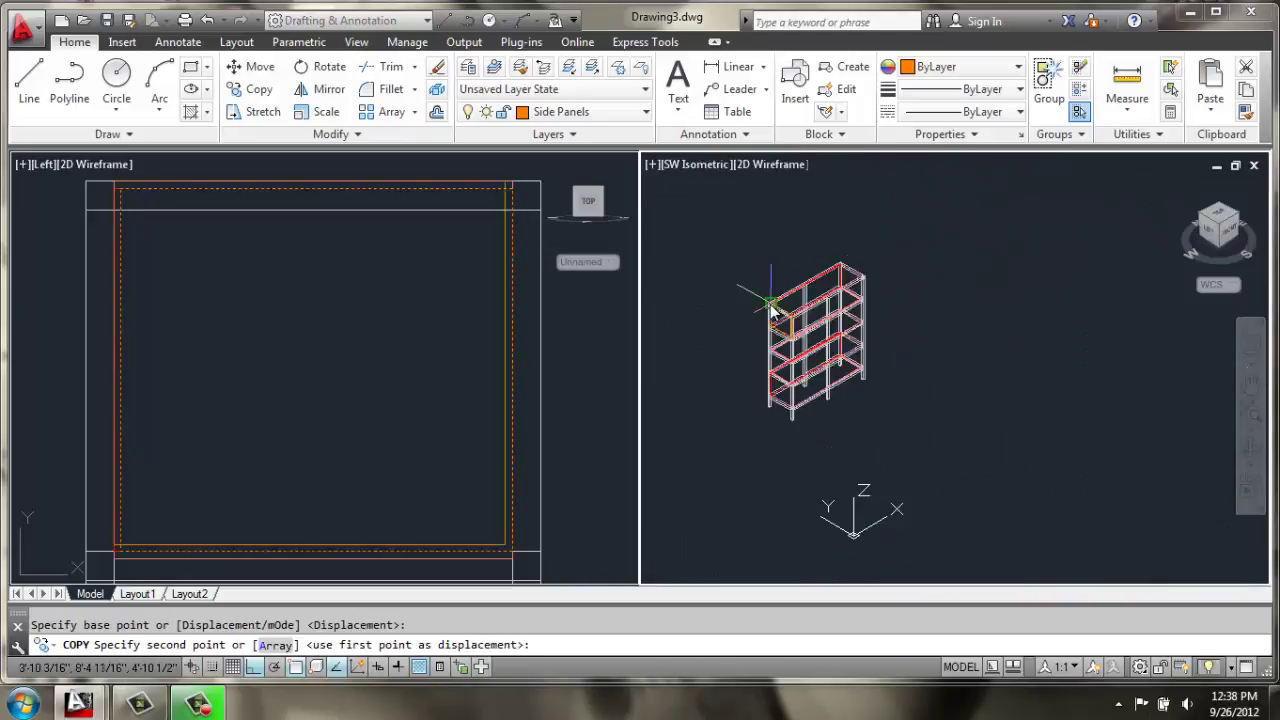
scroll(778, 383, up, 10)
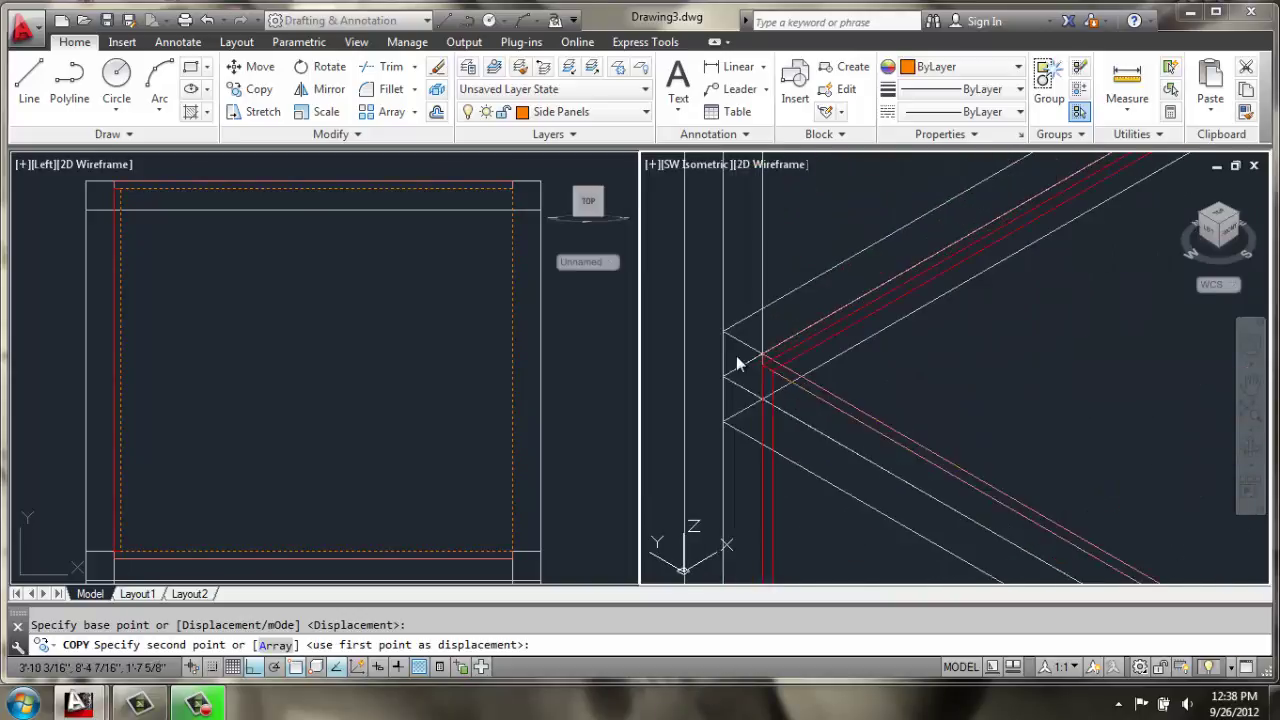
scroll(755, 368, up, 2)
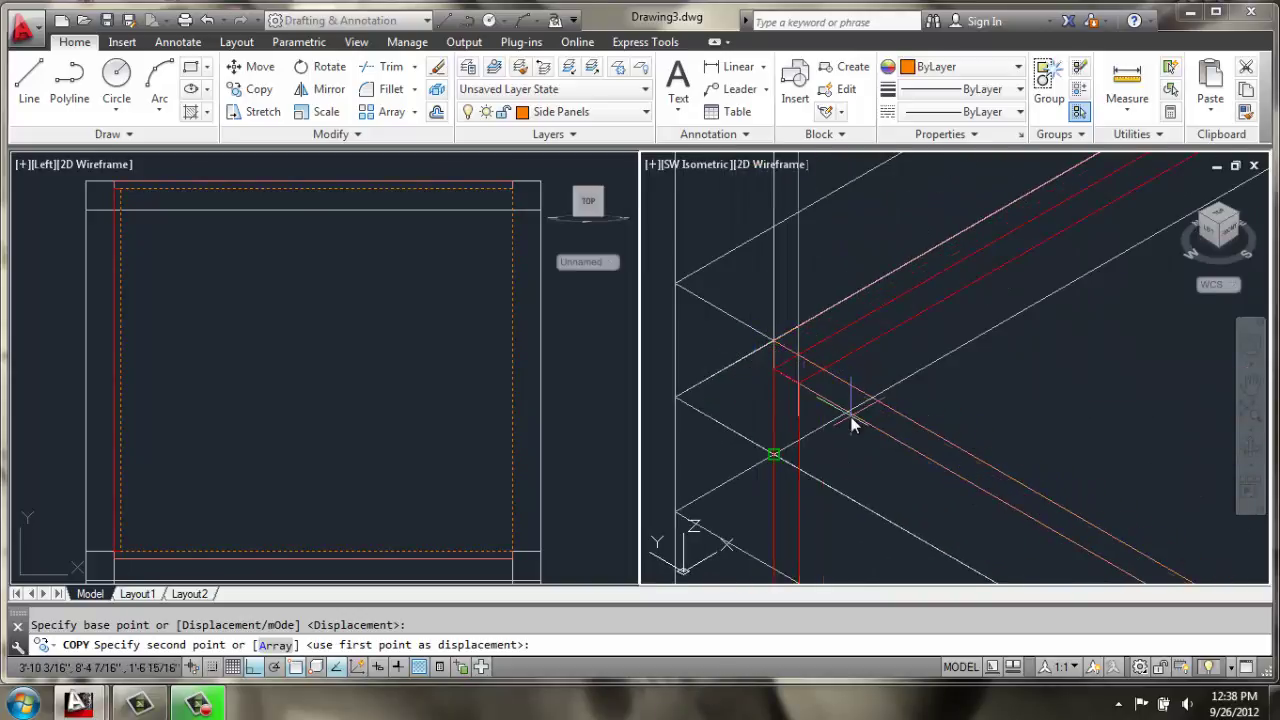
click(796, 385)
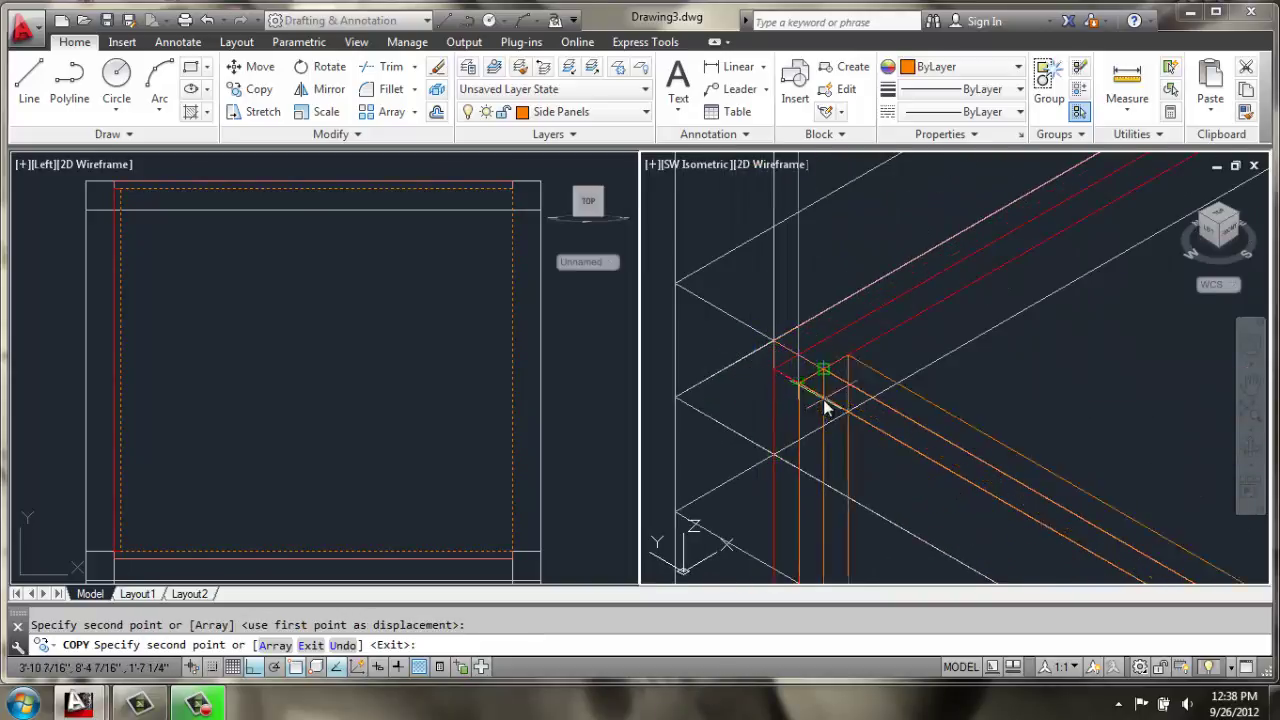
scroll(808, 390, down, 2)
scroll(840, 306, down, 5)
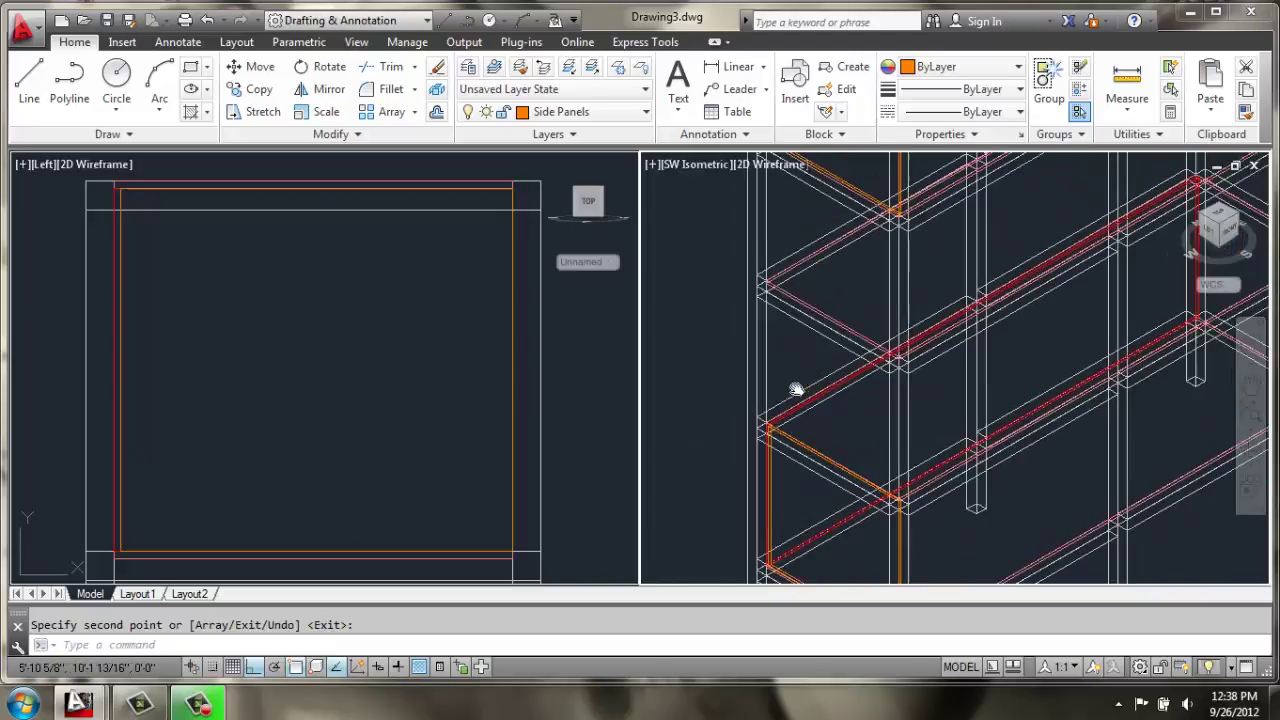
- Start another Copy and select the orange side panel
click(259, 89)
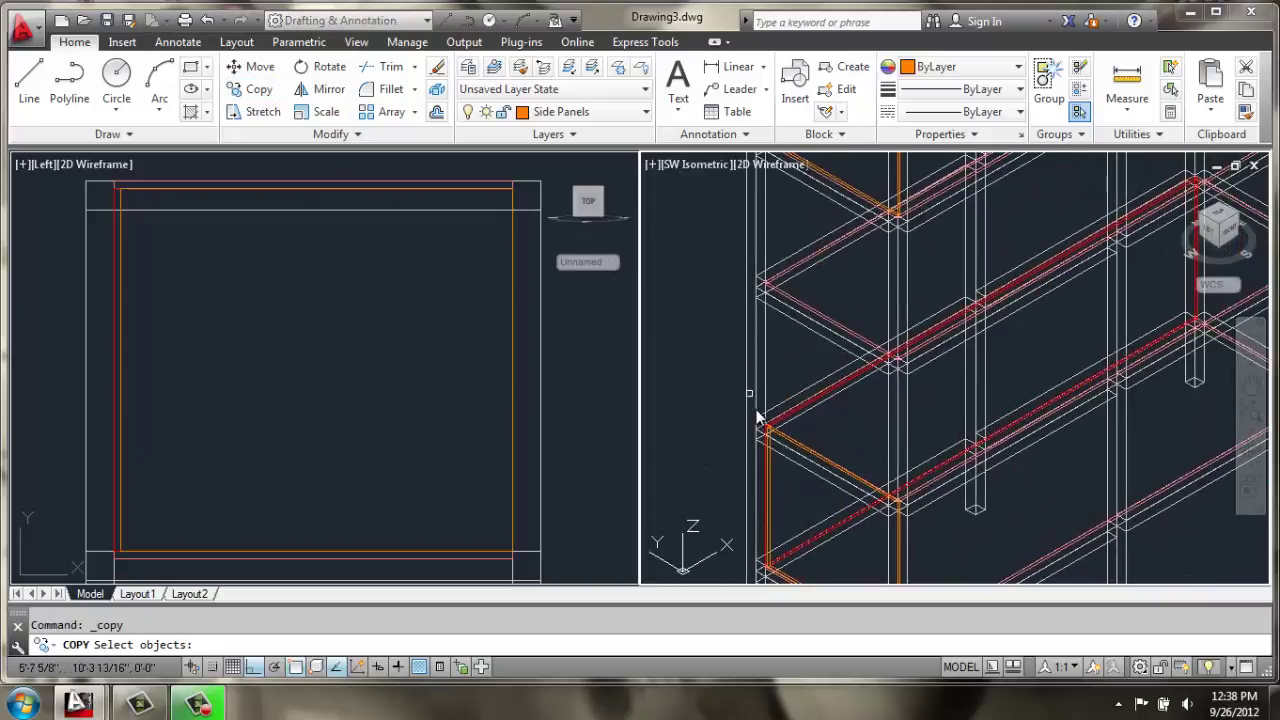
scroll(876, 487, up, 3)
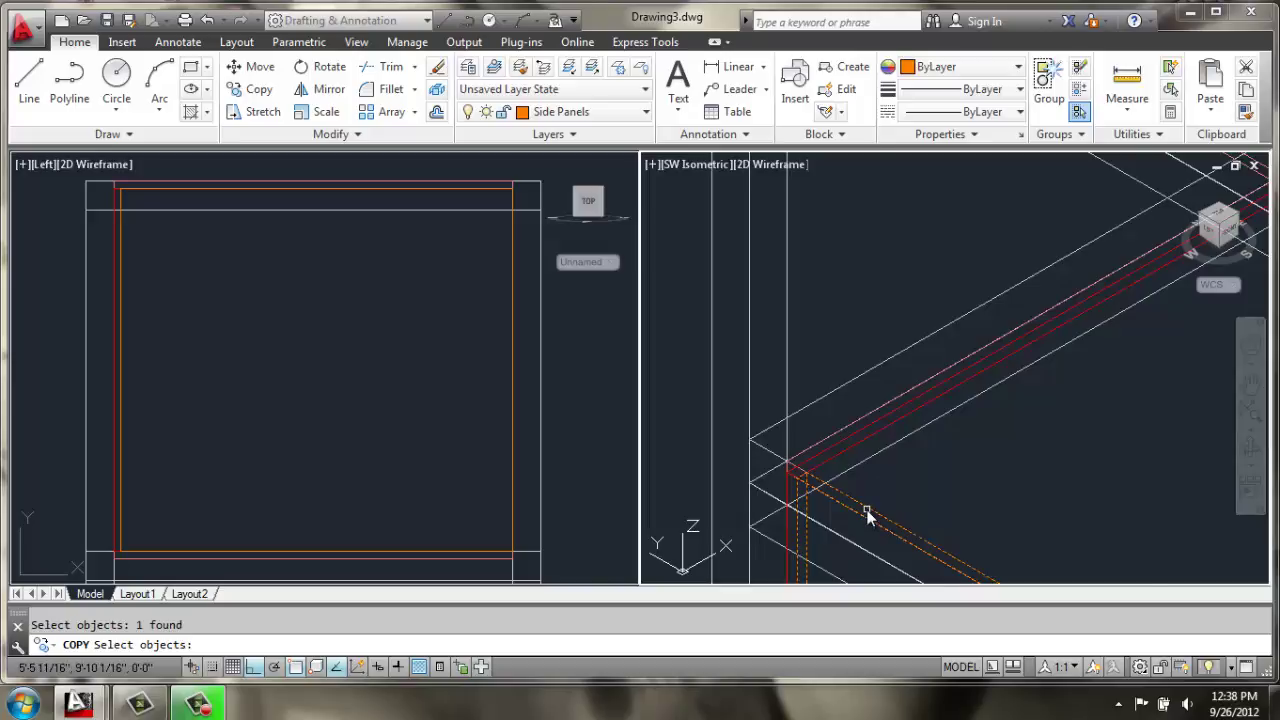
scroll(860, 500, down, 3)
scroll(750, 258, up, 3)
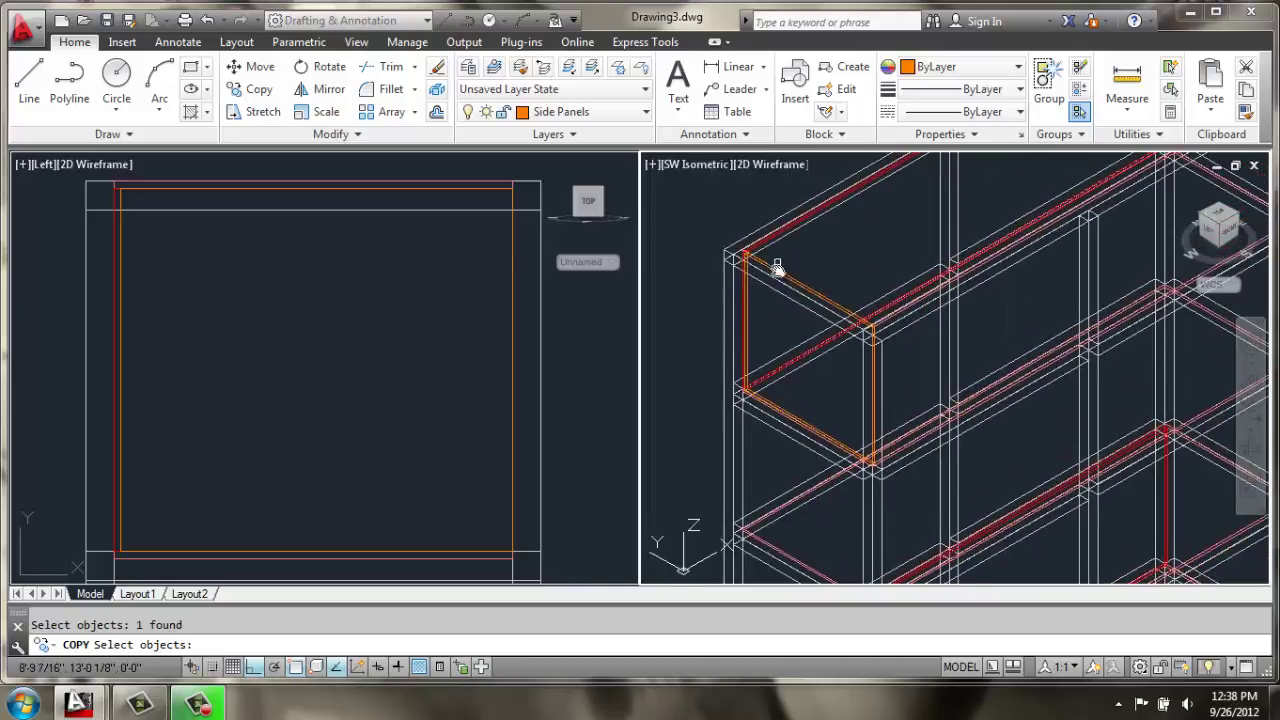
click(778, 270)
key(Return)
- Copy the panel from its top corner to the unit's far top corner
scroll(750, 260, up, 5)
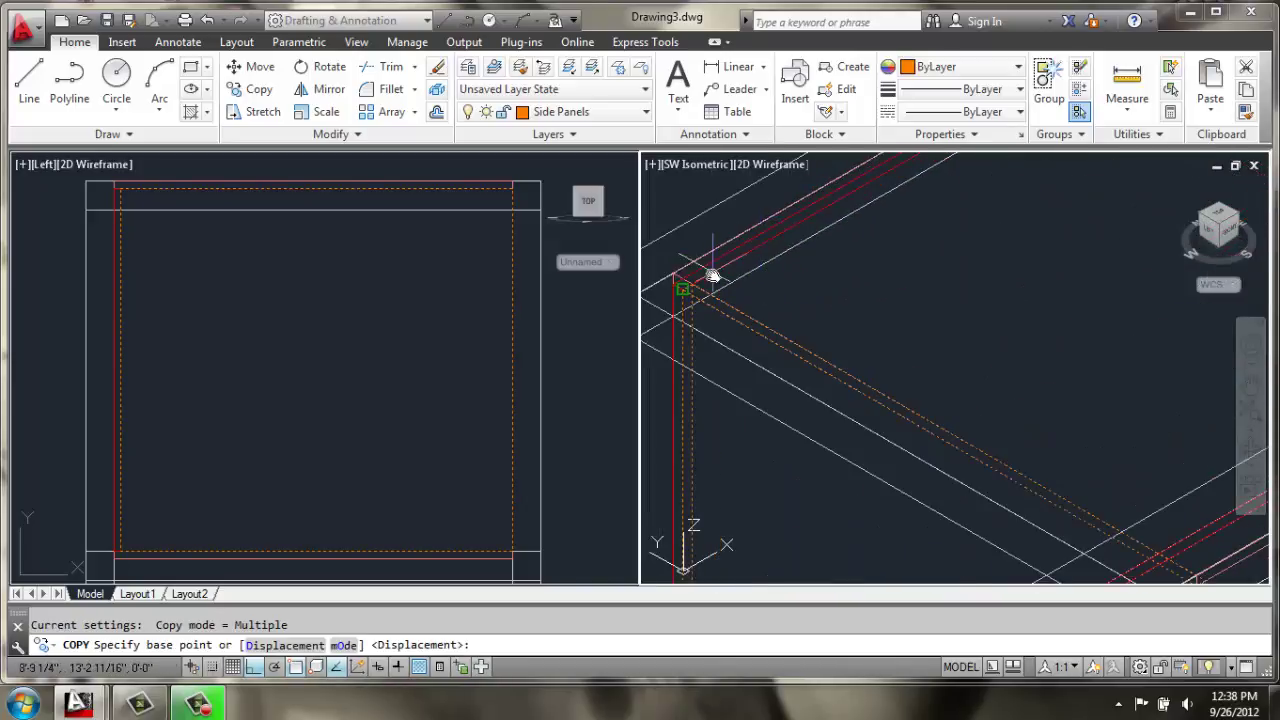
scroll(748, 400, up, 2)
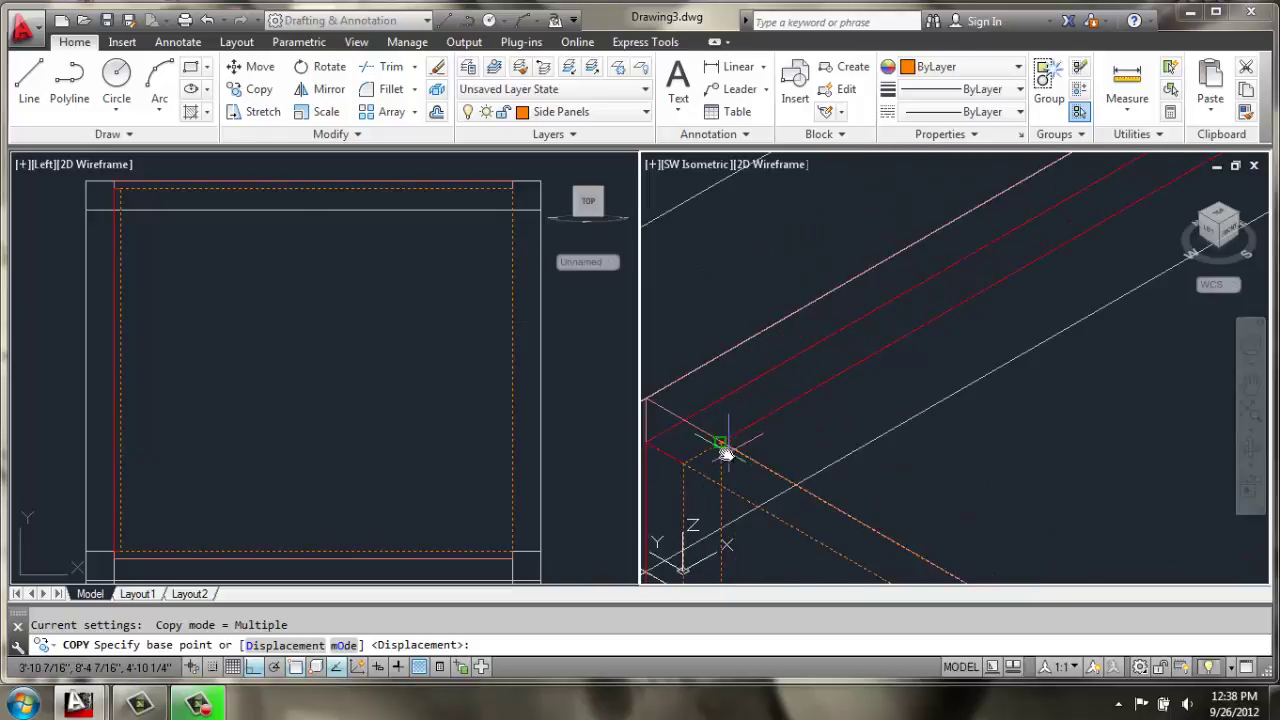
click(720, 443)
scroll(714, 437, down, 5)
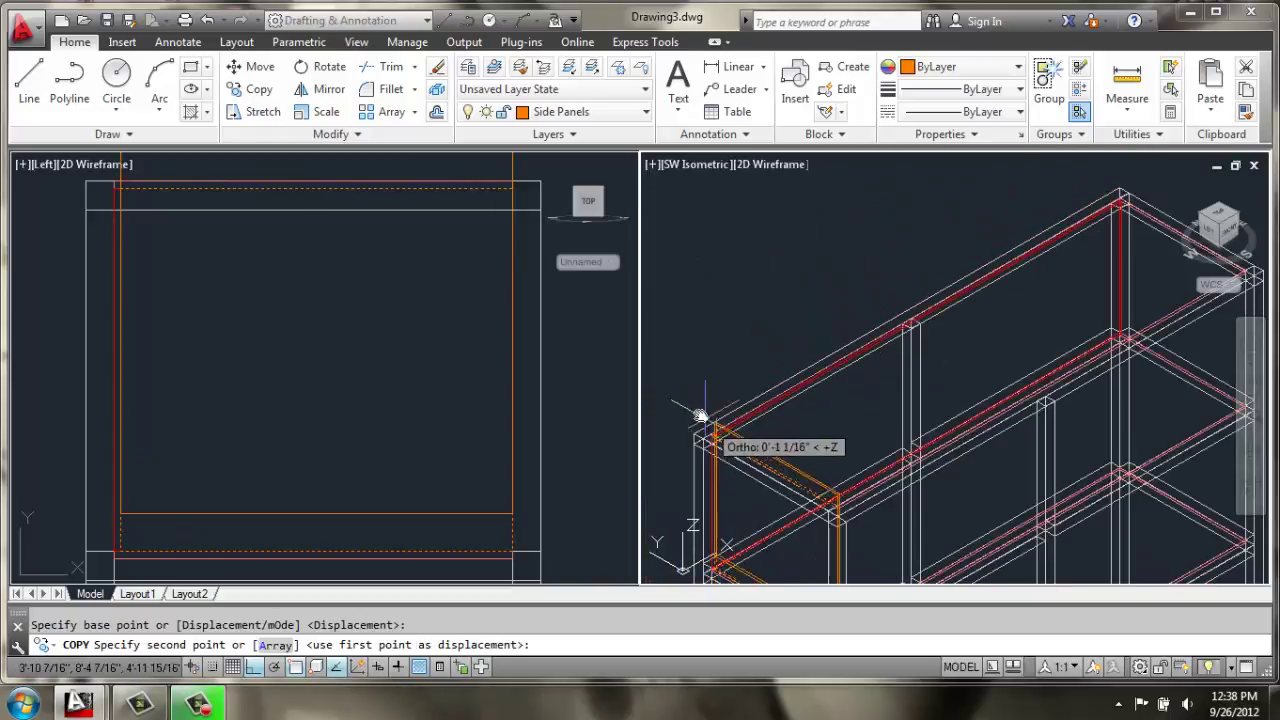
scroll(850, 328, up, 5)
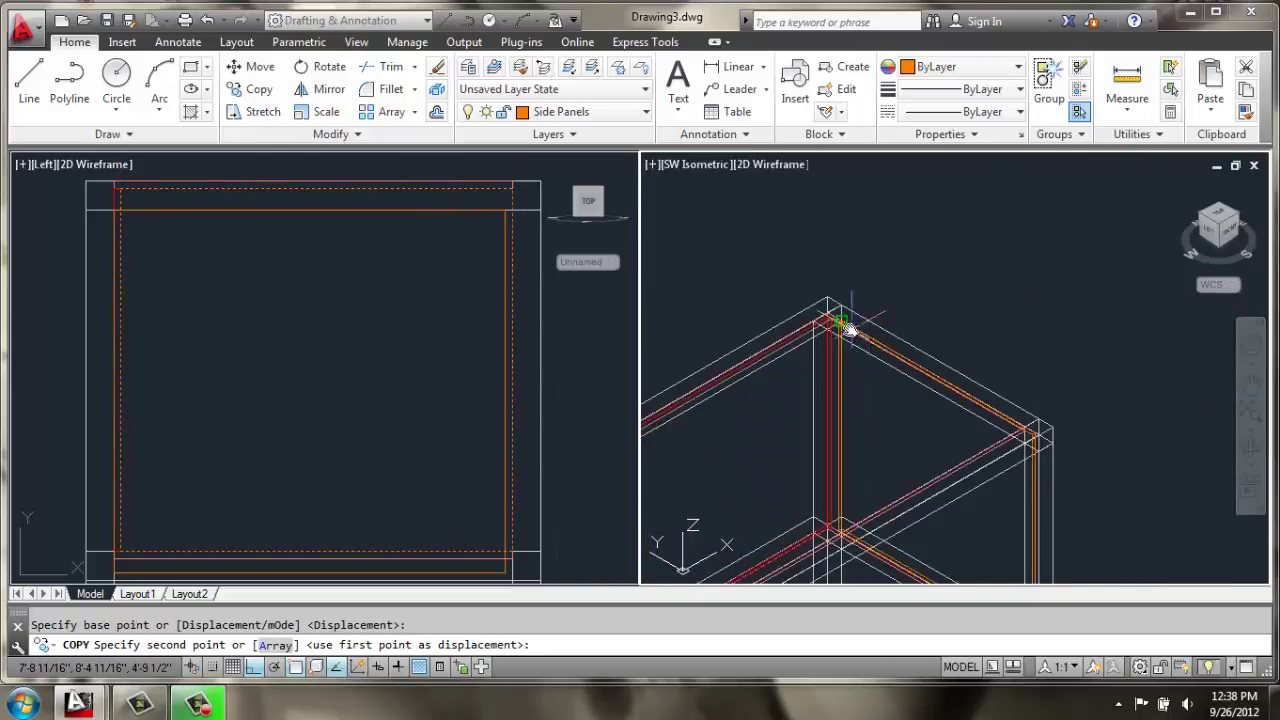
scroll(788, 312, up, 2)
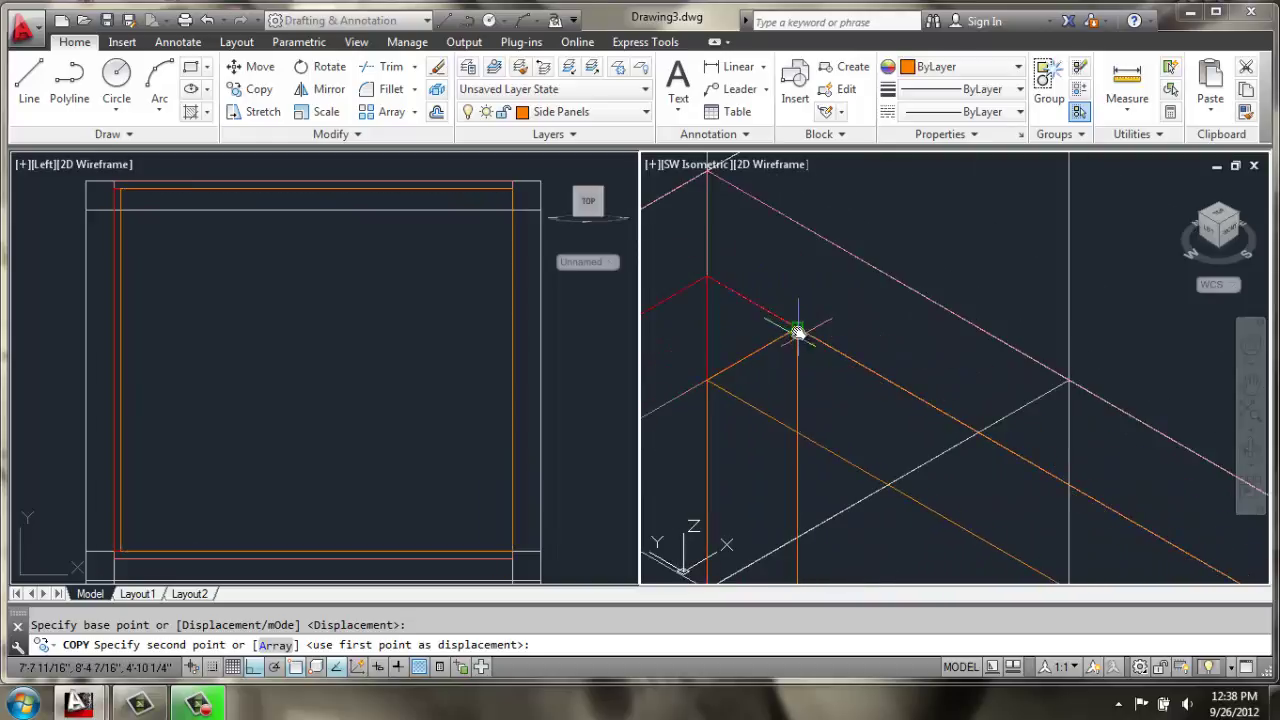
click(797, 330)
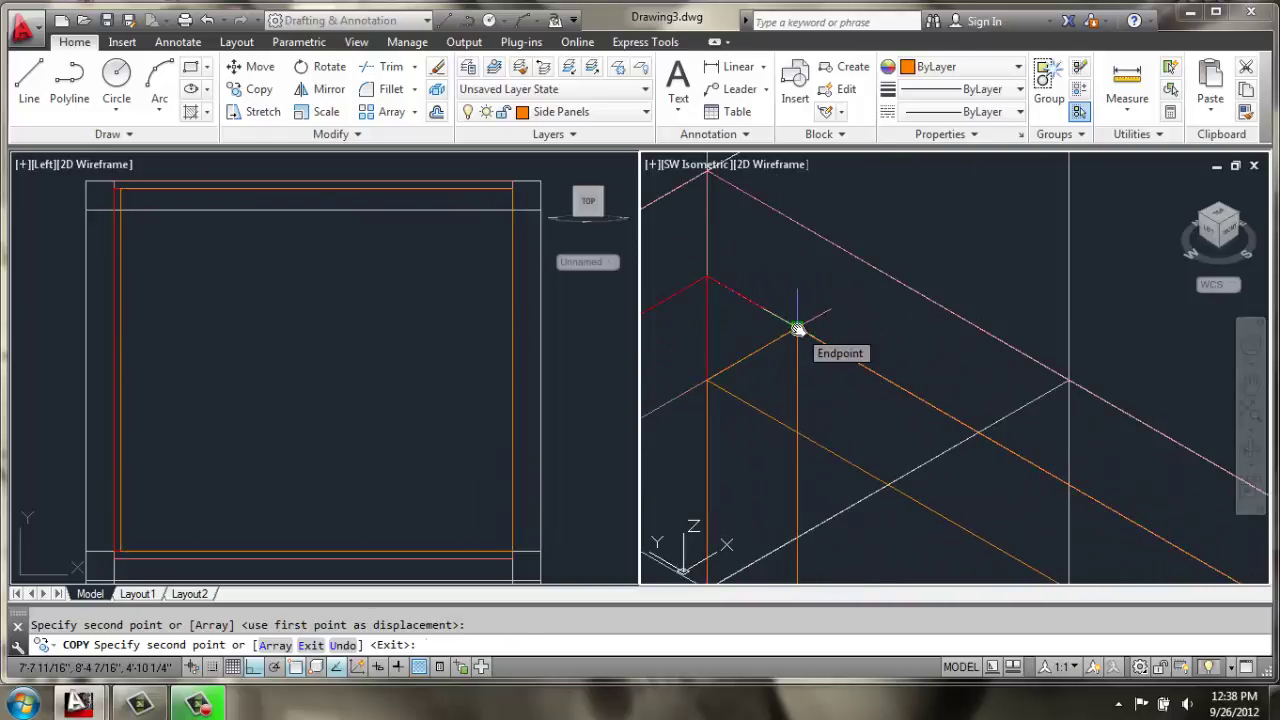
key(Return)
scroll(797, 332, down, 8)
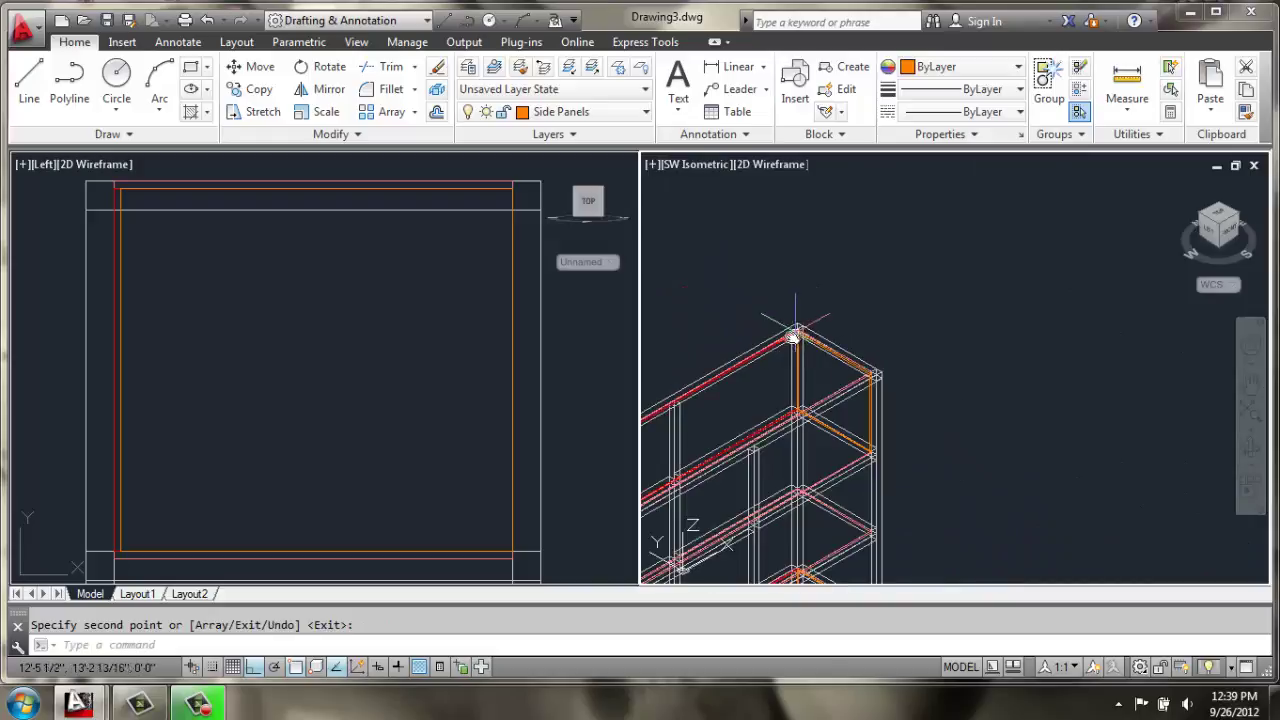
scroll(778, 350, down, 5)
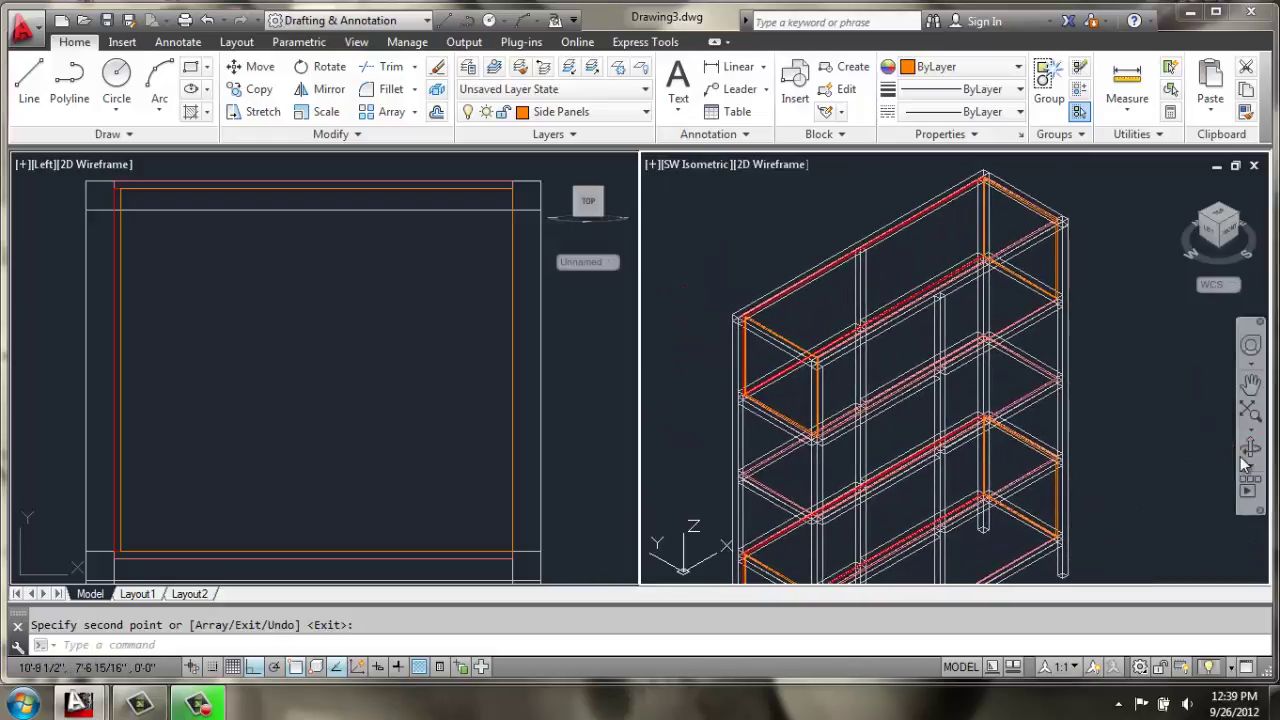
- Set the isometric view to Shaded and orbit the shelving unit to face the front
click(787, 168)
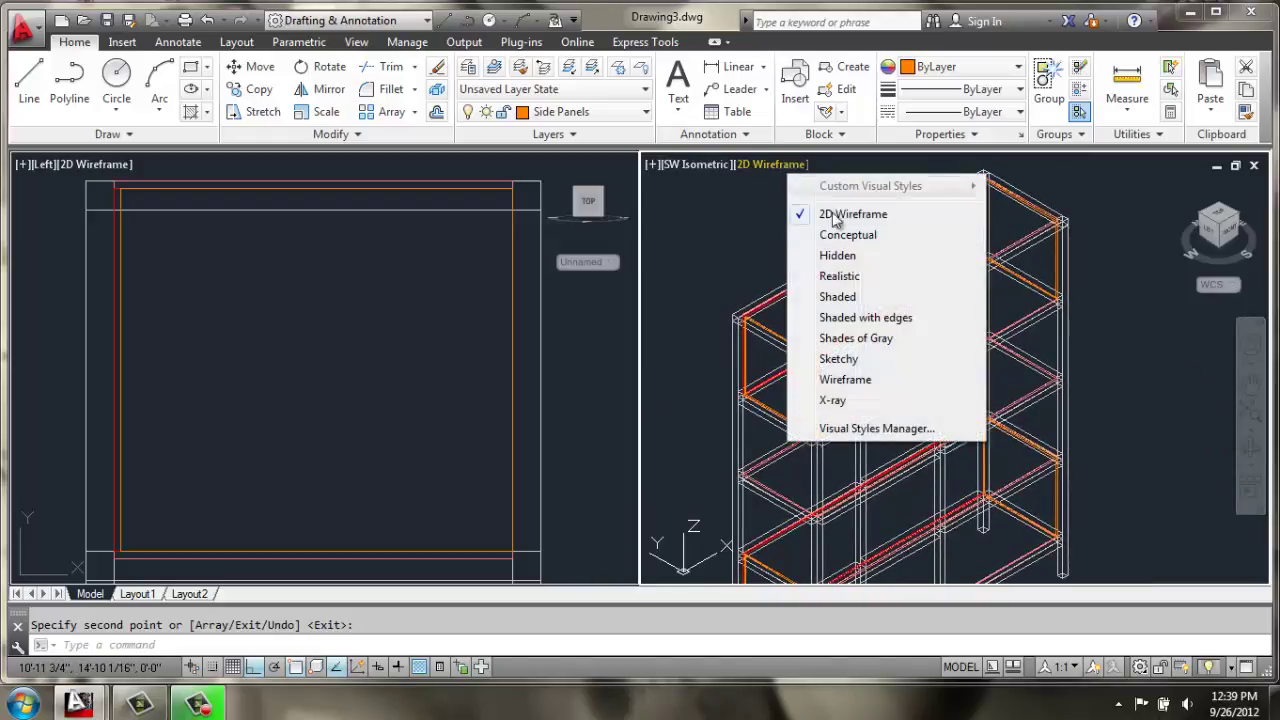
click(838, 297)
scroll(840, 295, down, 3)
mouse_move(843, 294)
shift+middle_down()
mouse_move(851, 283)
mouse_move(766, 303)
shift+middle_up()
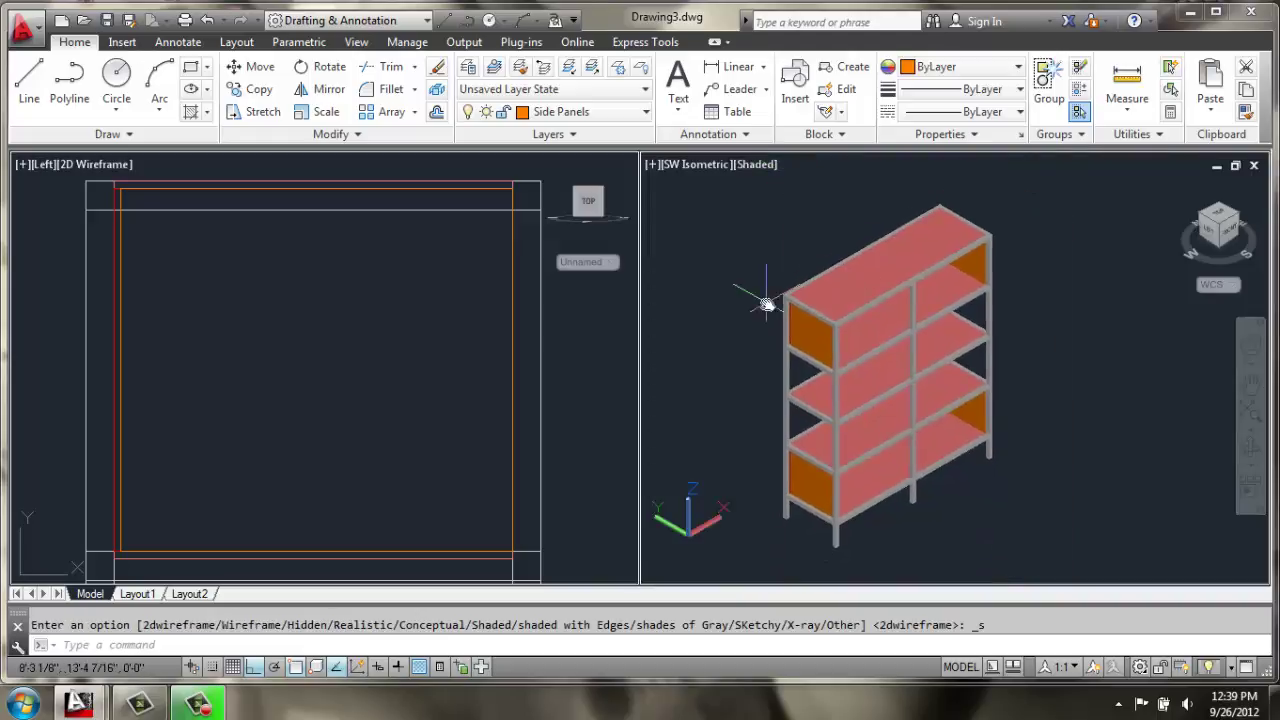
click(1249, 447)
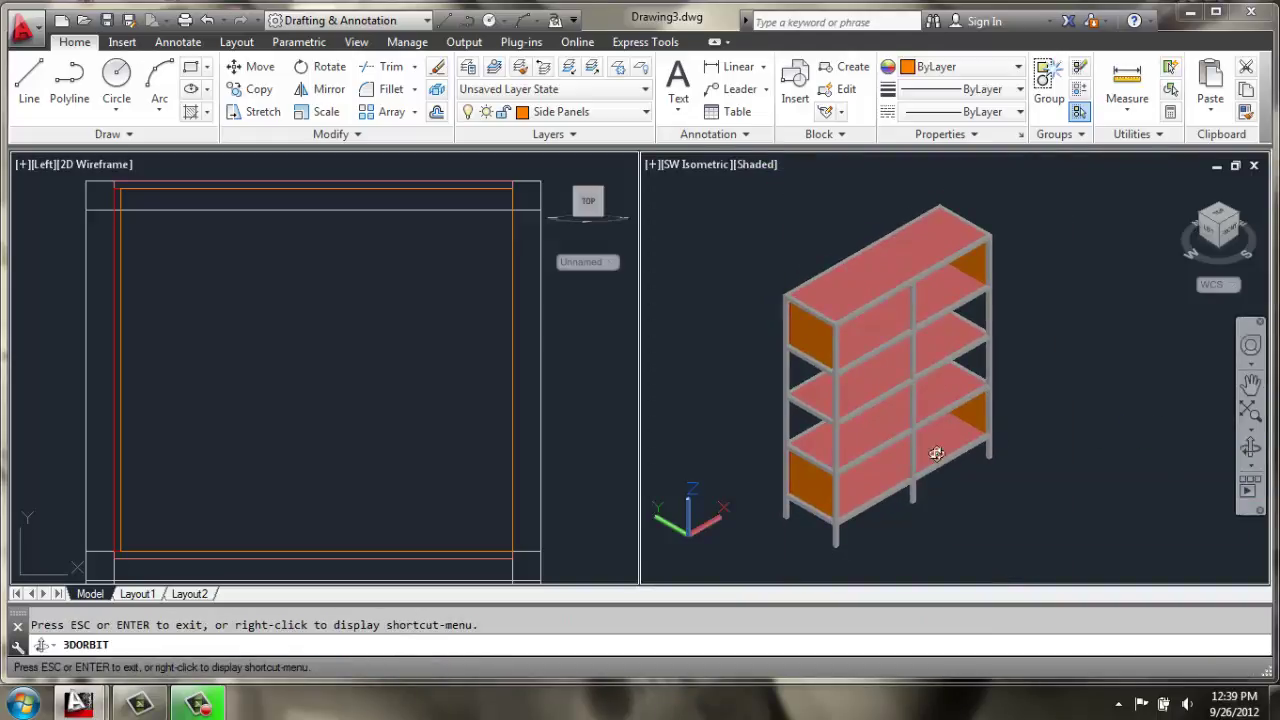
drag(1013, 485, 977, 466)
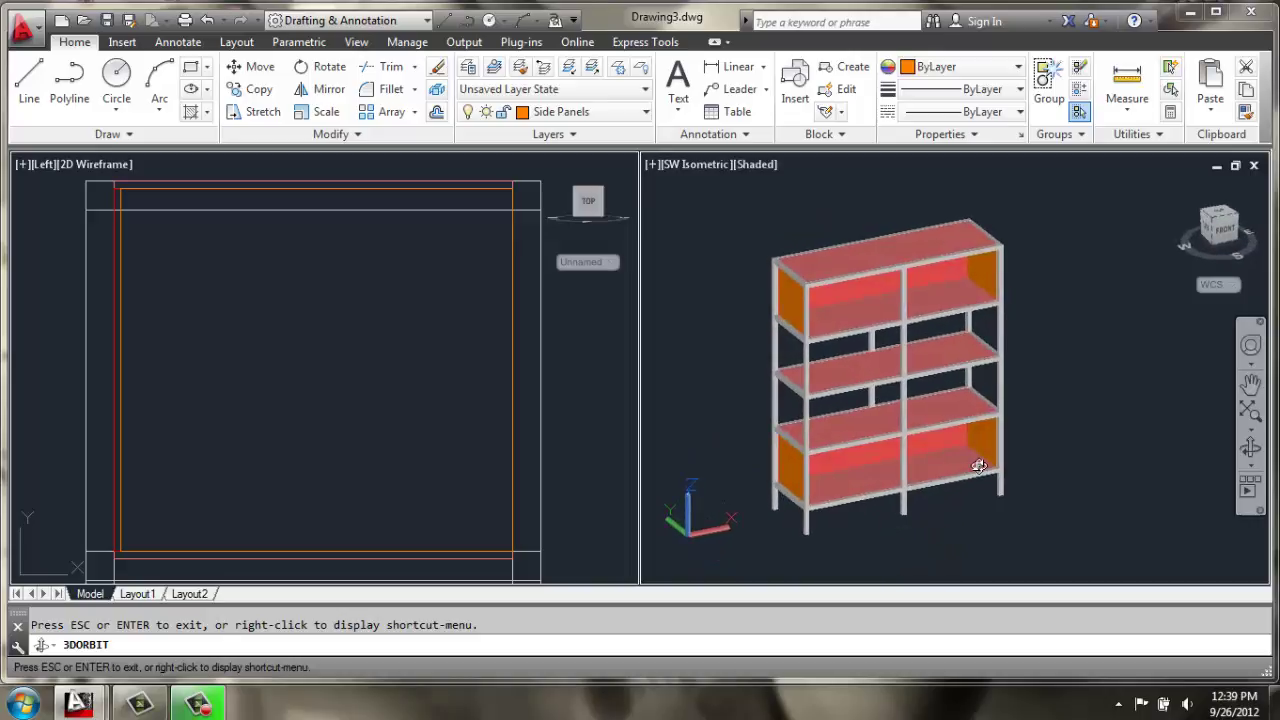